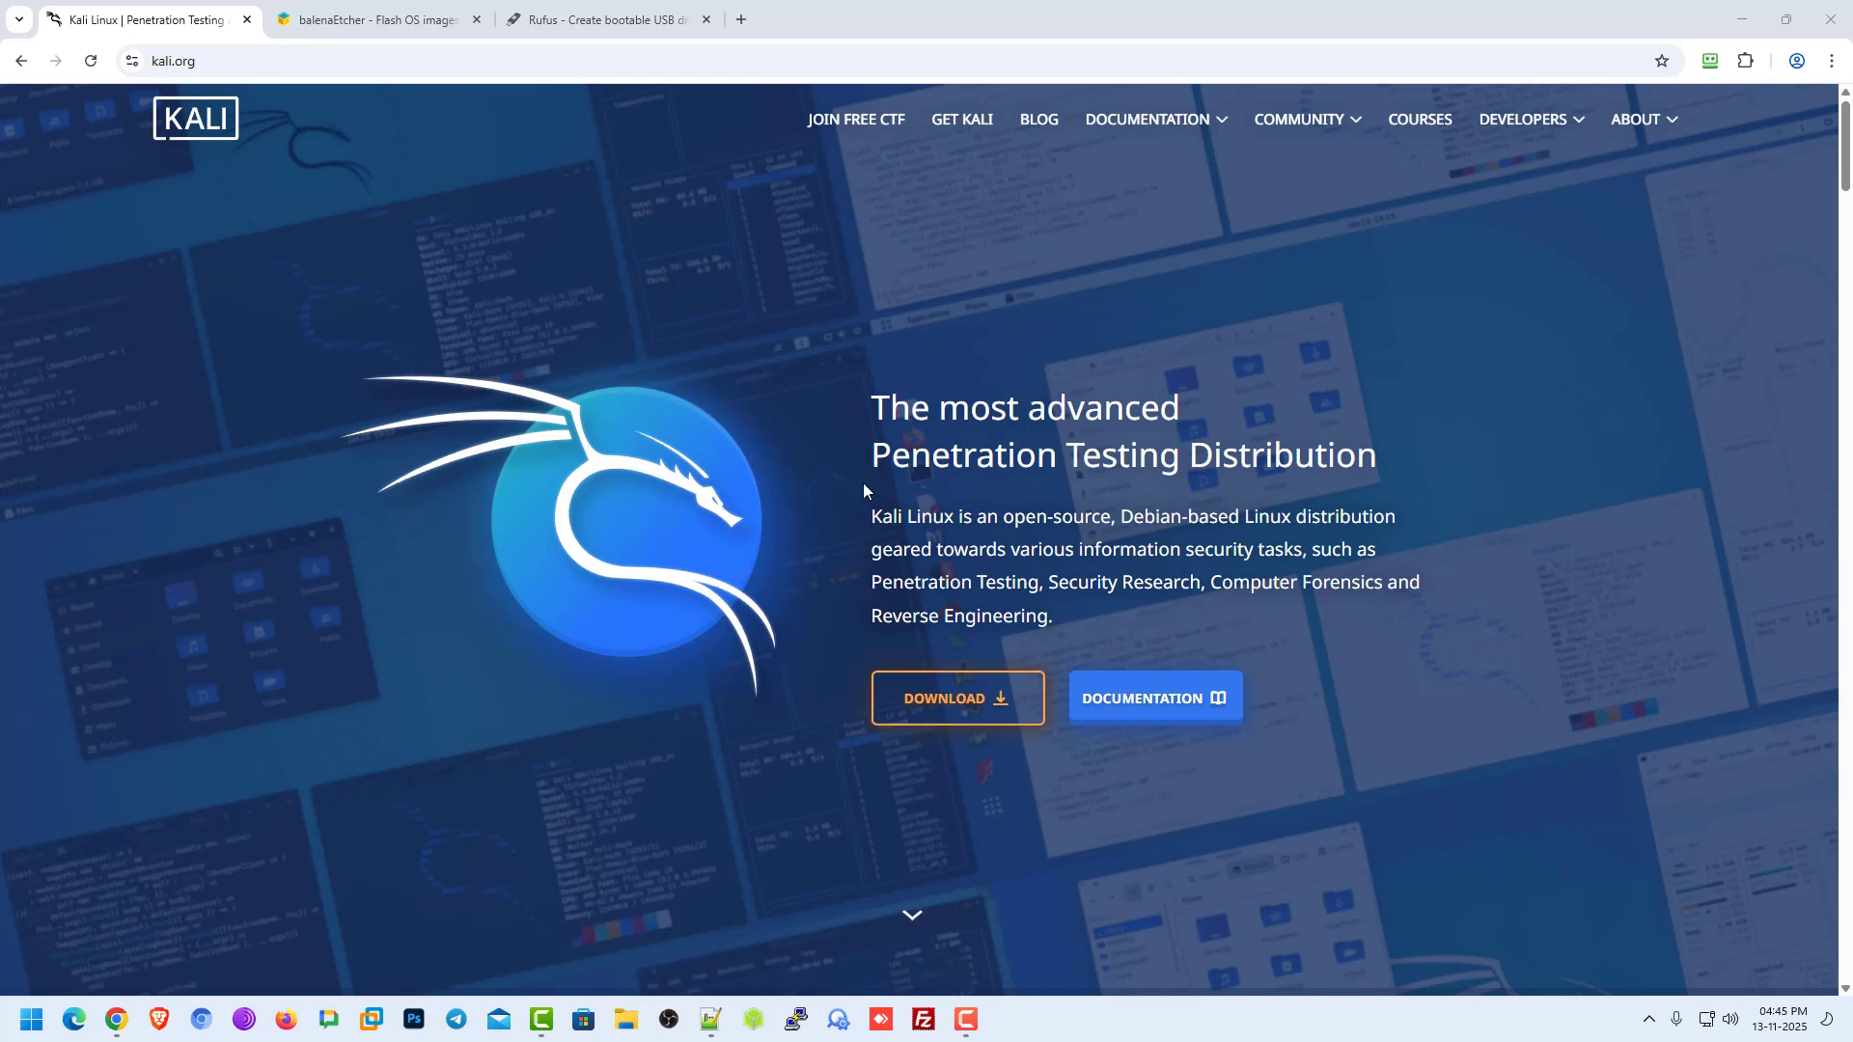
Step: Open the Get Kali page and browse its platforms, from Installer Images to Build Scripts
{"action": "left_click", "coordinate": [953, 706]}
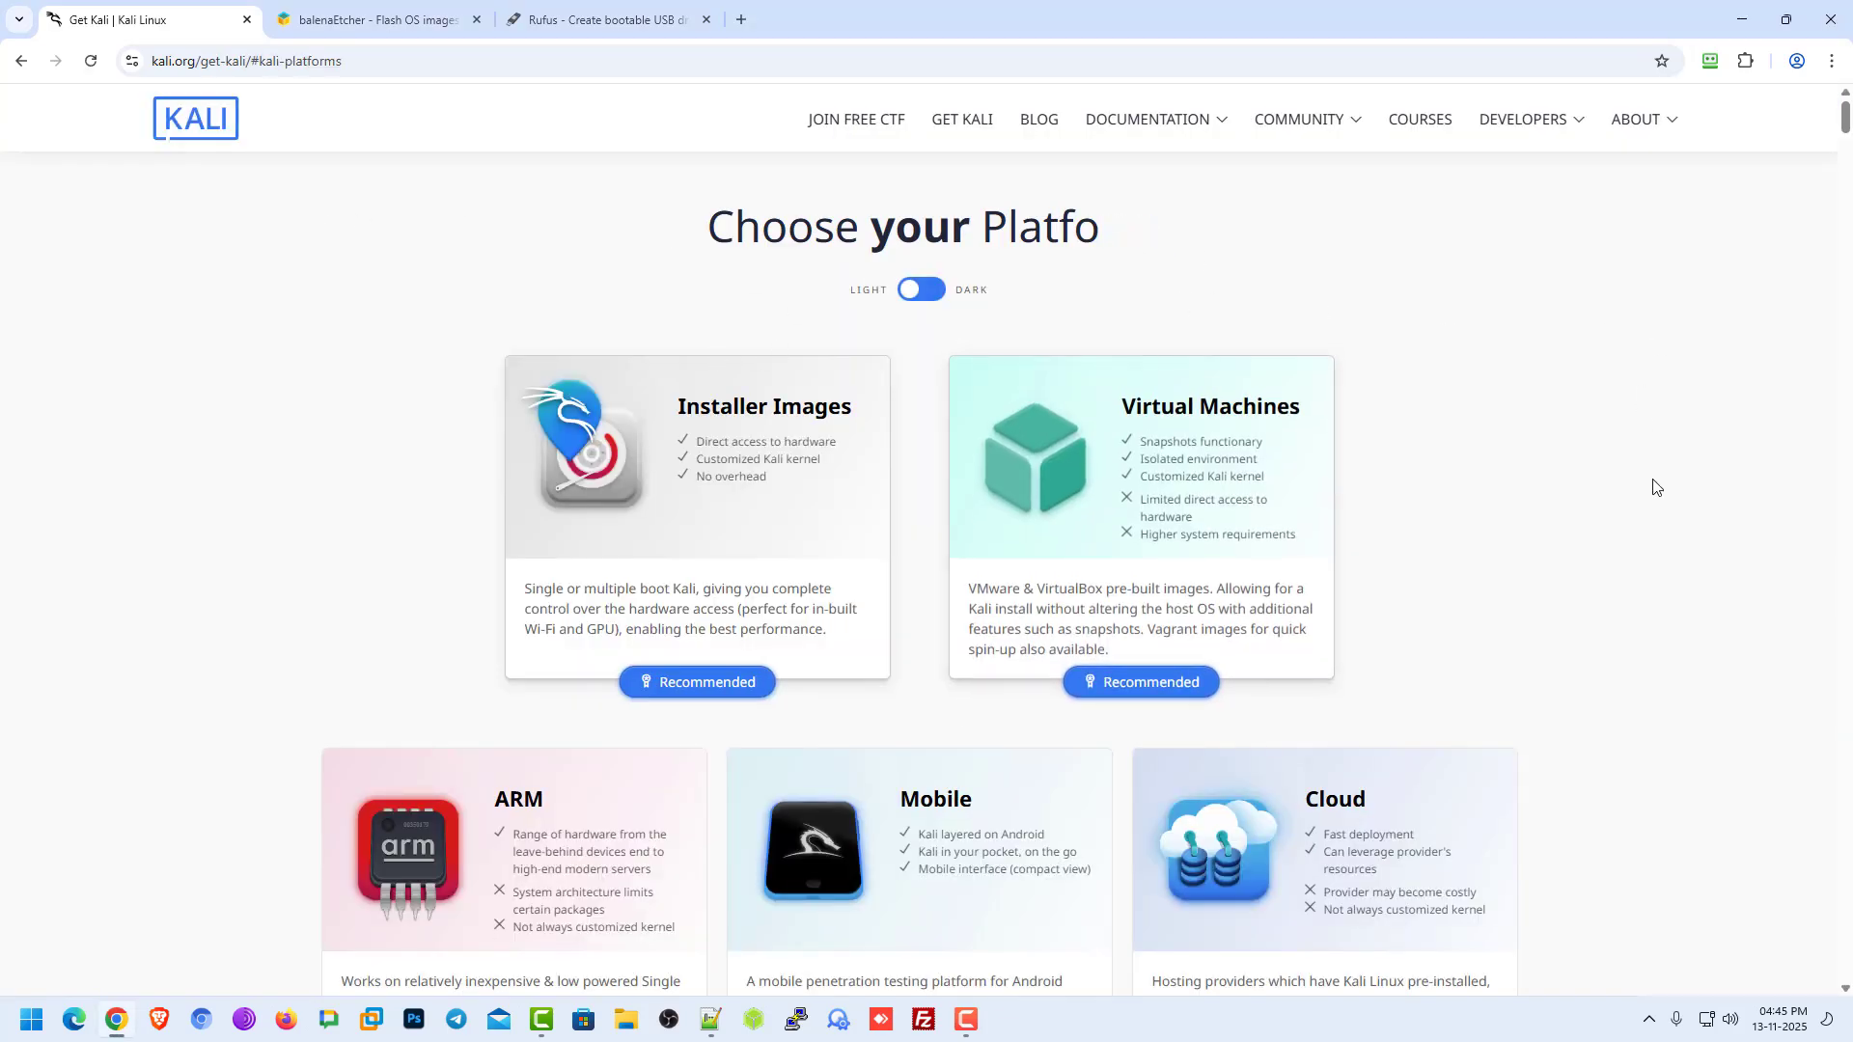
{"action": "scroll", "coordinate": [1656, 487], "scroll_direction": "down", "scroll_amount": 1}
{"action": "scroll", "coordinate": [1656, 487], "scroll_direction": "down", "scroll_amount": 1}
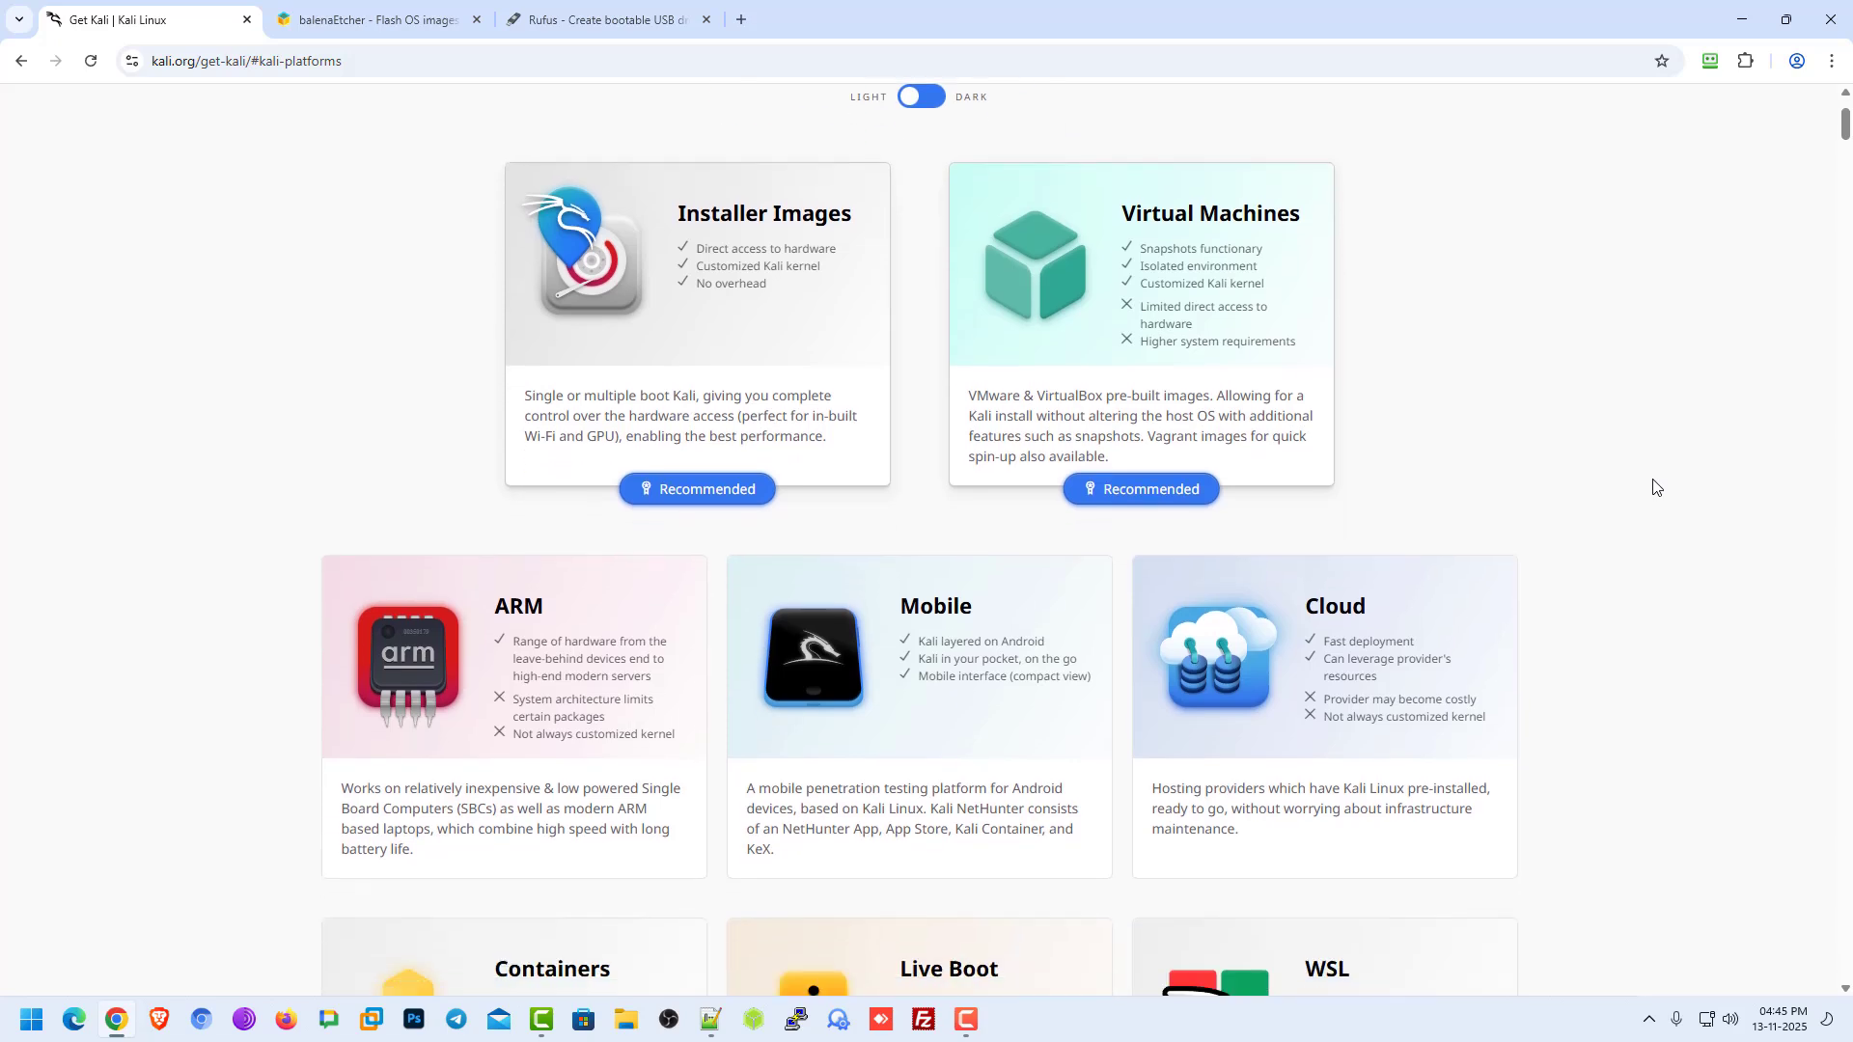
{"action": "scroll", "coordinate": [1655, 487], "scroll_direction": "down", "scroll_amount": 2}
{"action": "scroll", "coordinate": [1656, 487], "scroll_direction": "down", "scroll_amount": 2}
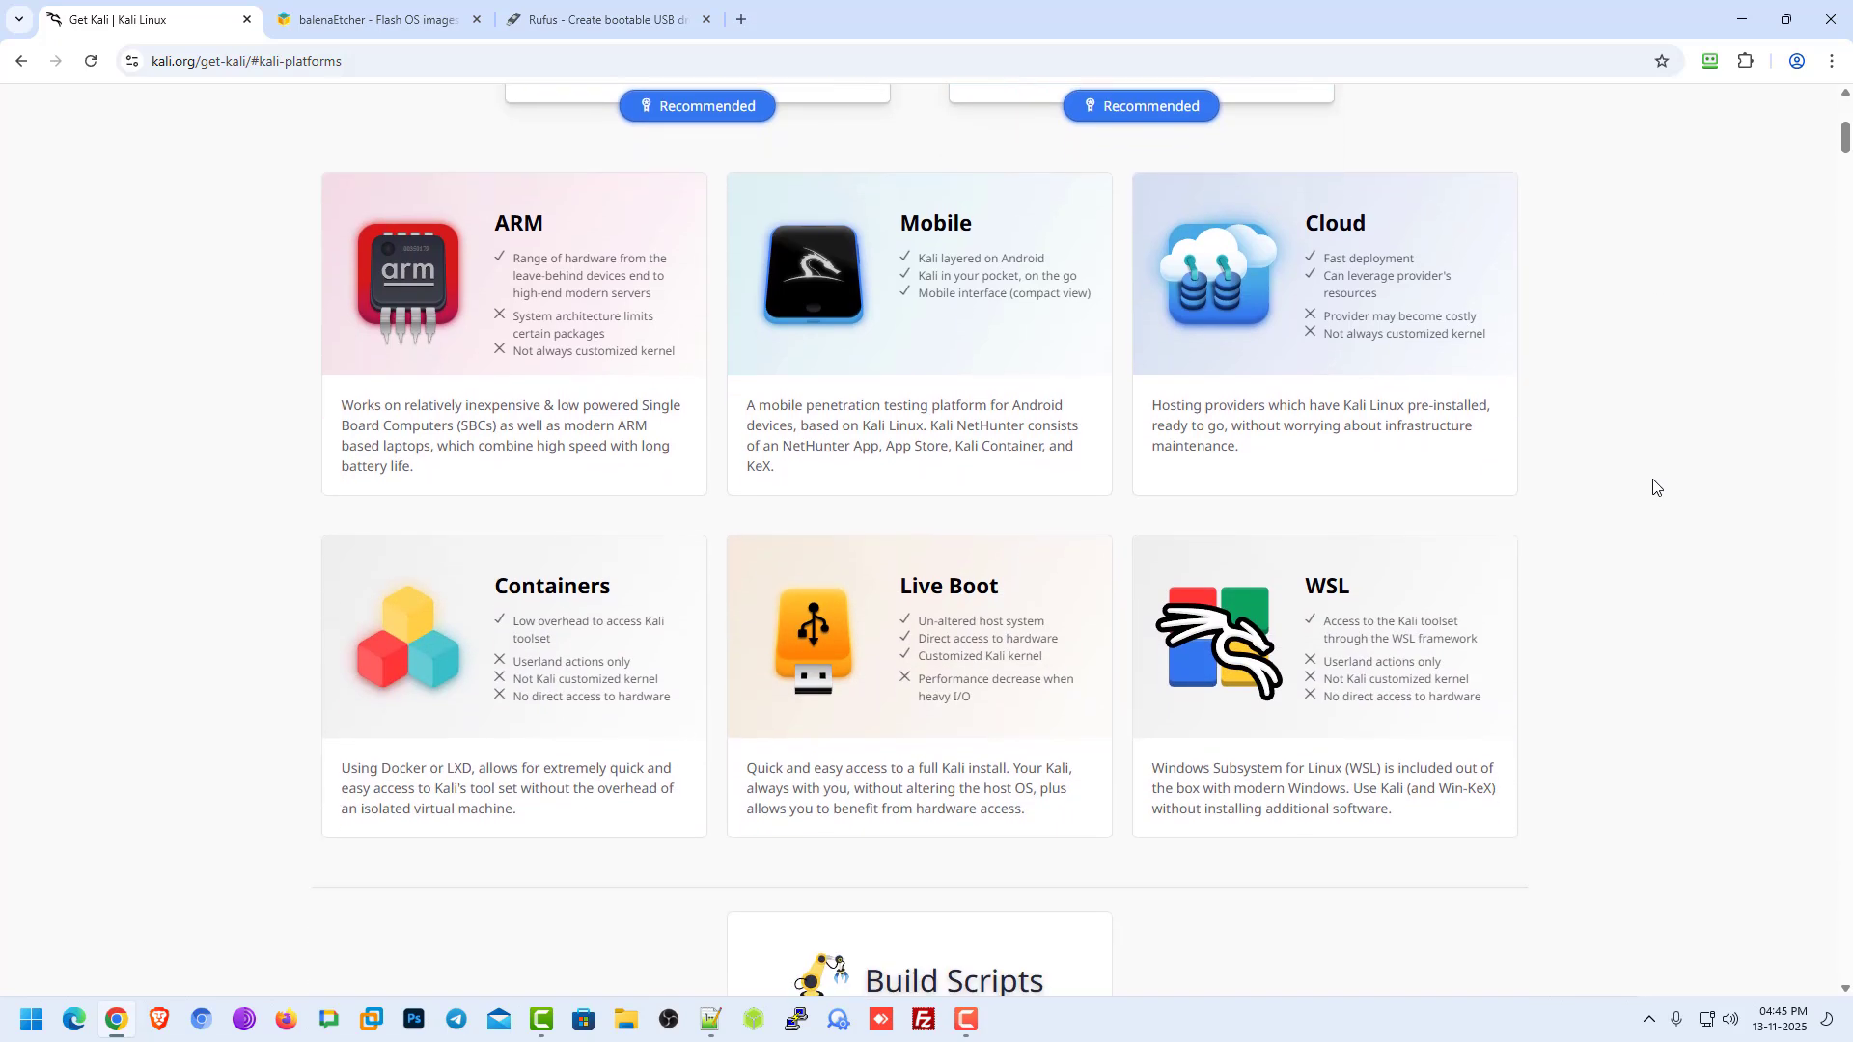
{"action": "scroll", "coordinate": [1655, 487], "scroll_direction": "down", "scroll_amount": 2}
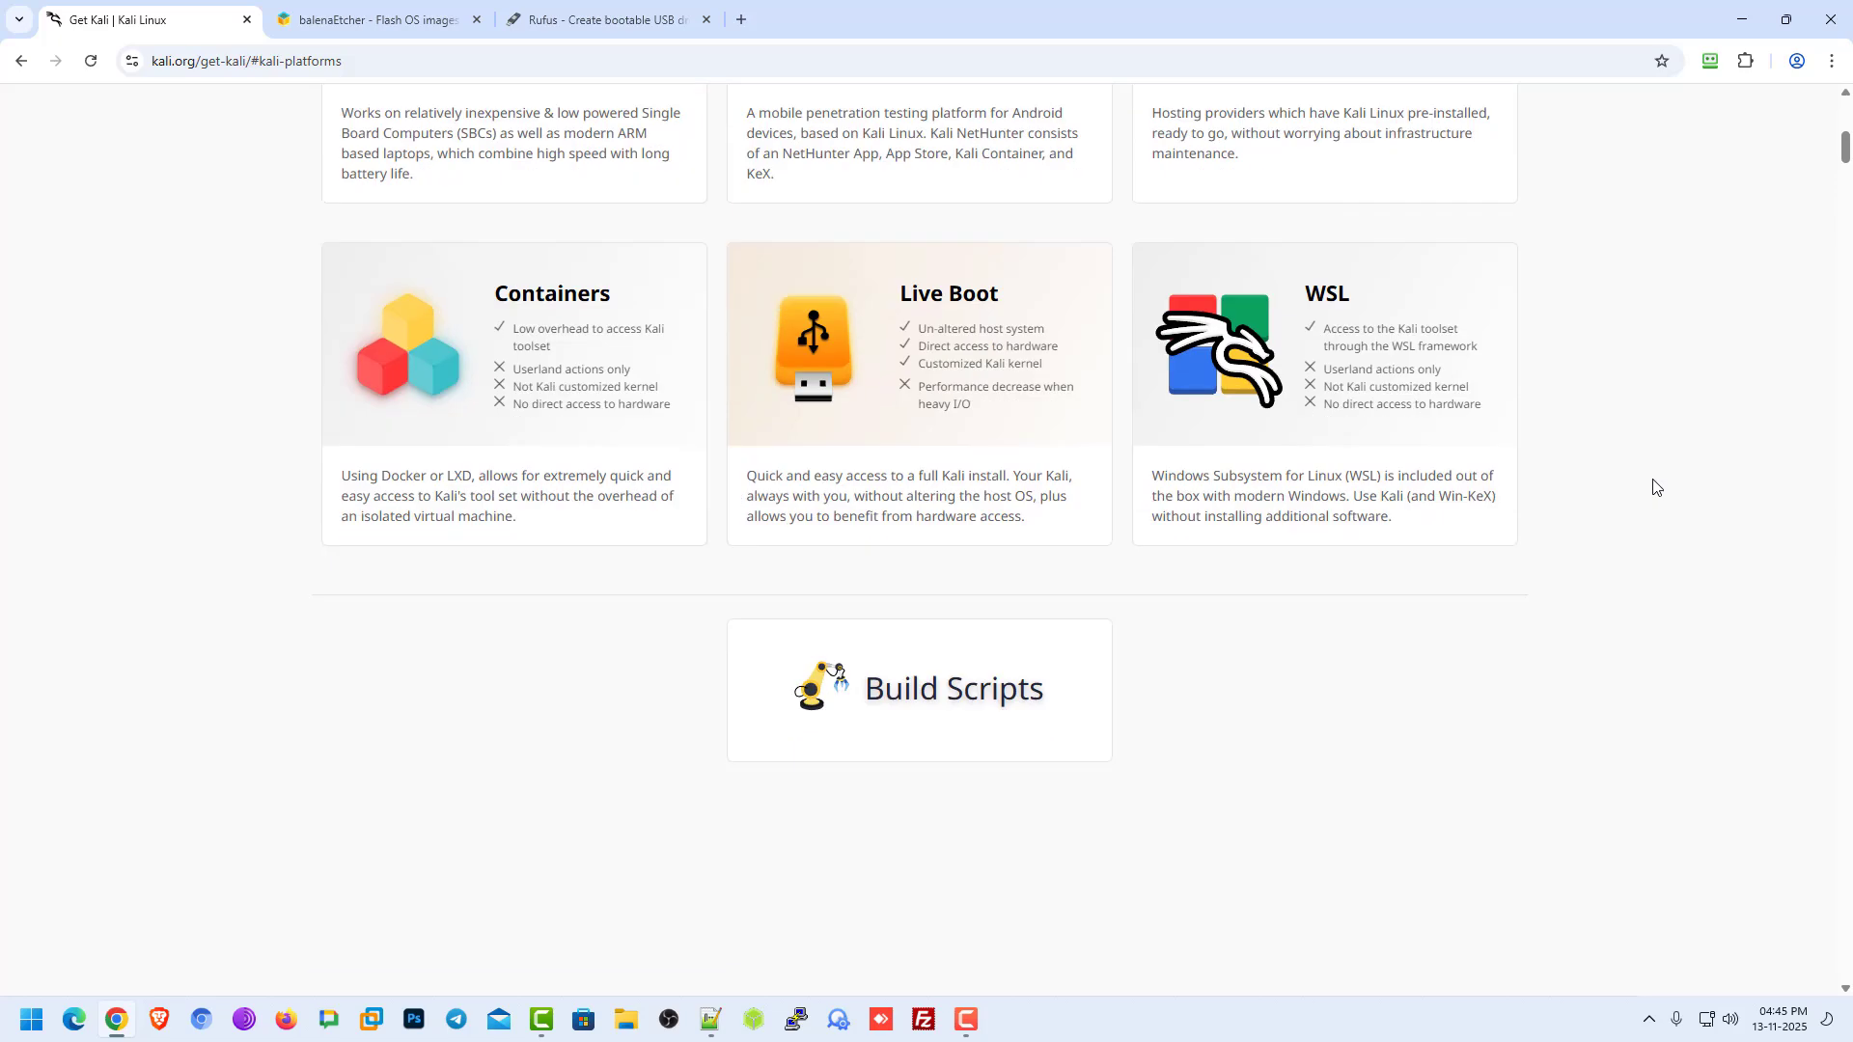
{"action": "scroll", "coordinate": [1655, 487], "scroll_direction": "up", "scroll_amount": 8}
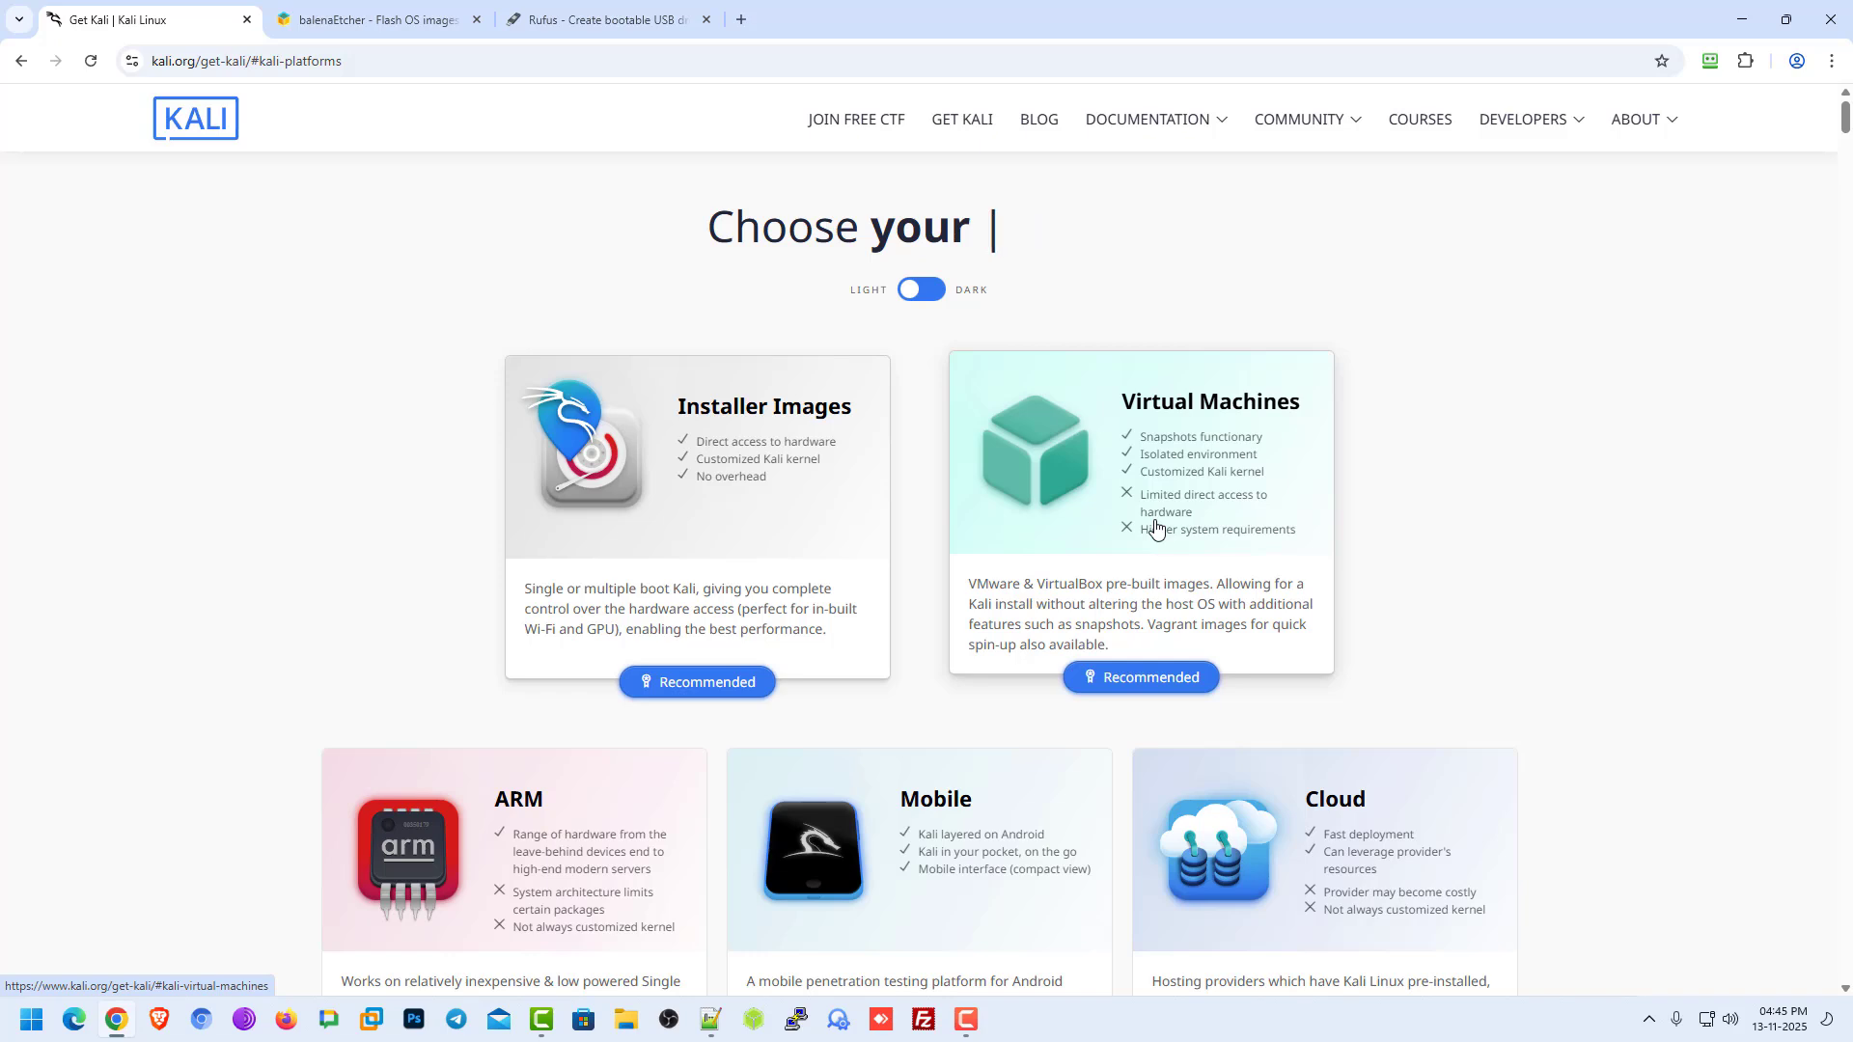
{"action": "left_click", "coordinate": [731, 491]}
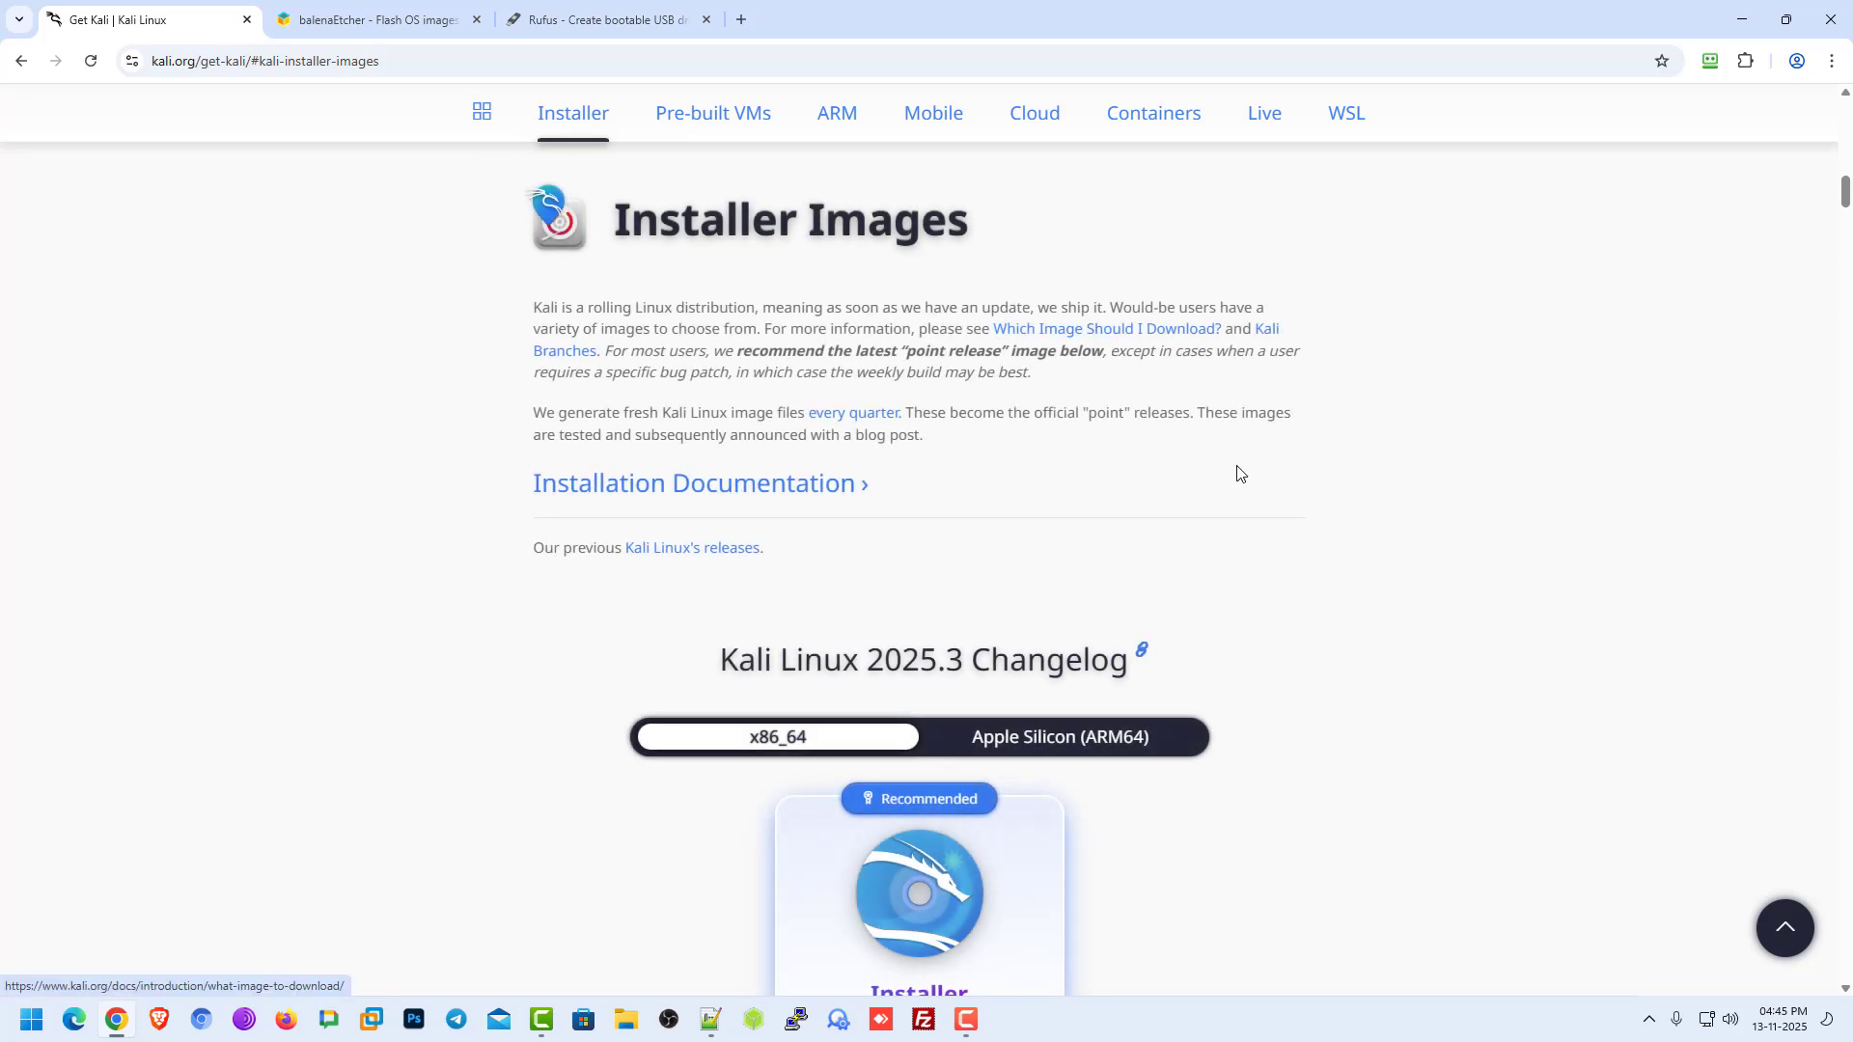
{"action": "scroll", "coordinate": [1224, 479], "scroll_direction": "down", "scroll_amount": 5}
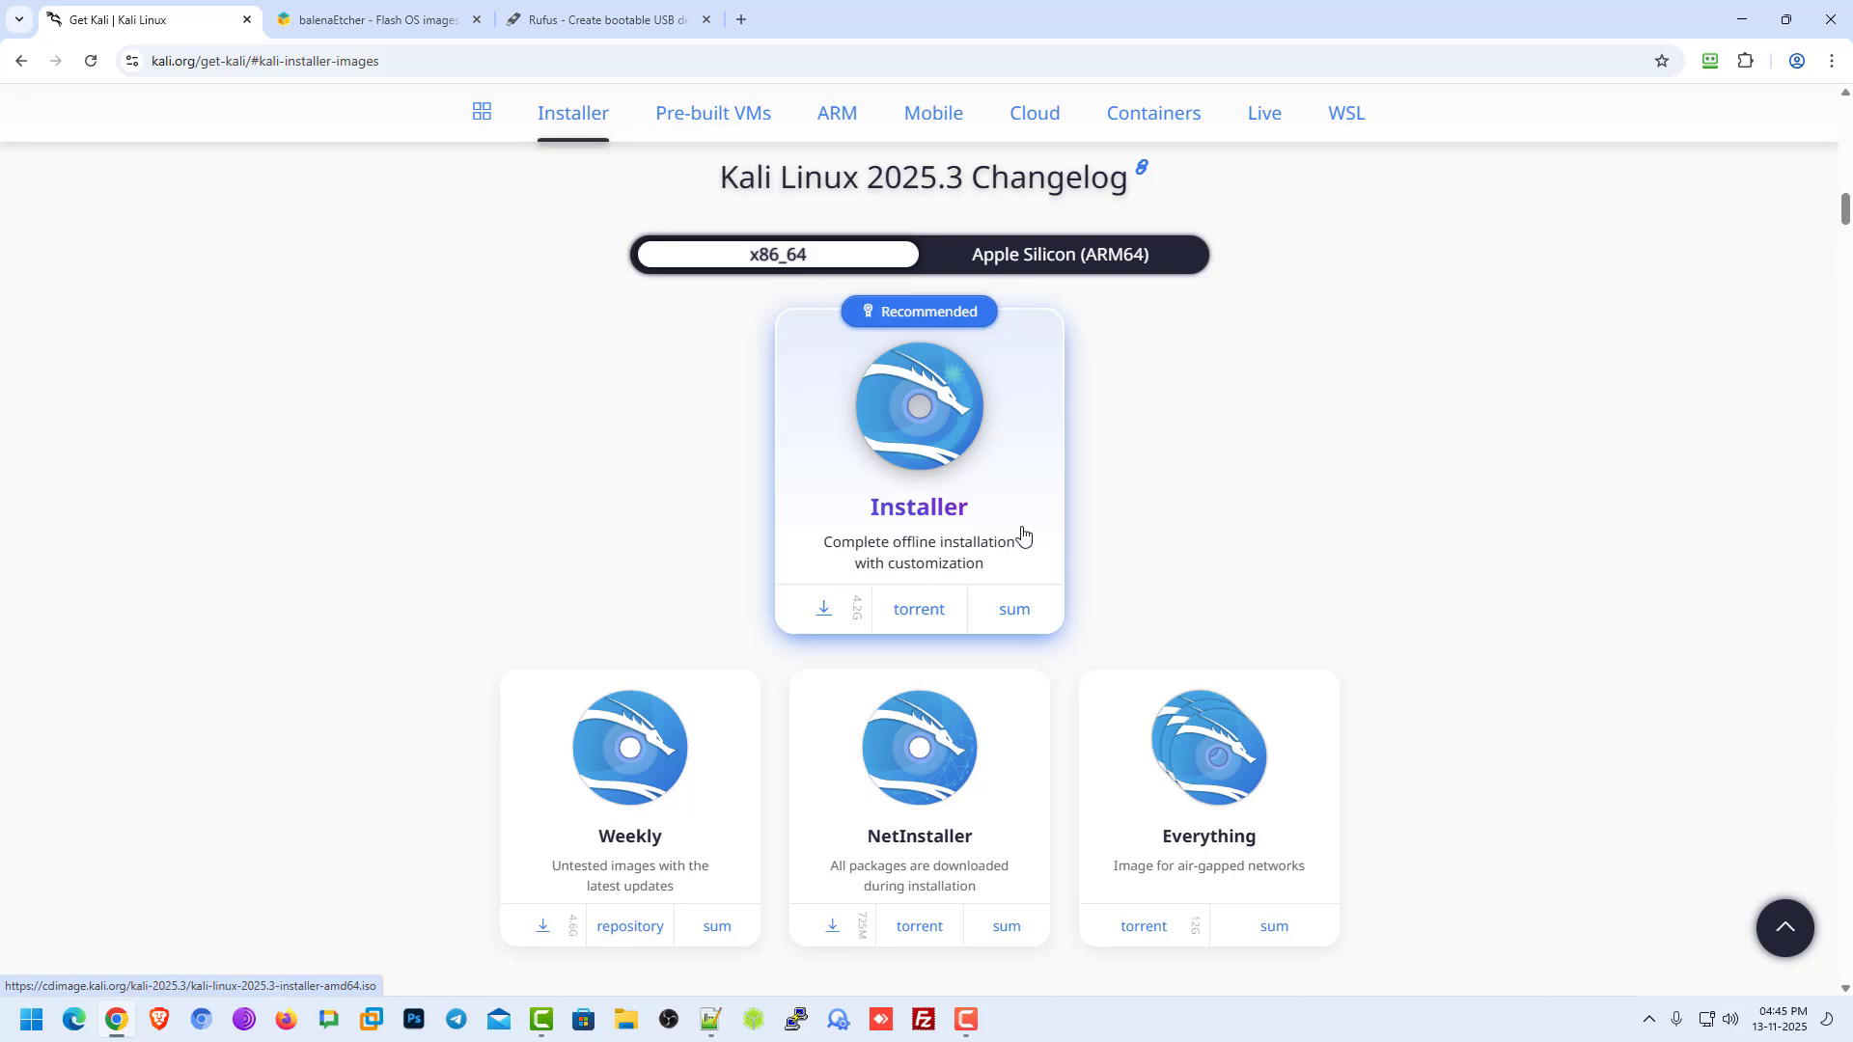
{"action": "scroll", "coordinate": [848, 547], "scroll_direction": "up", "scroll_amount": 10}
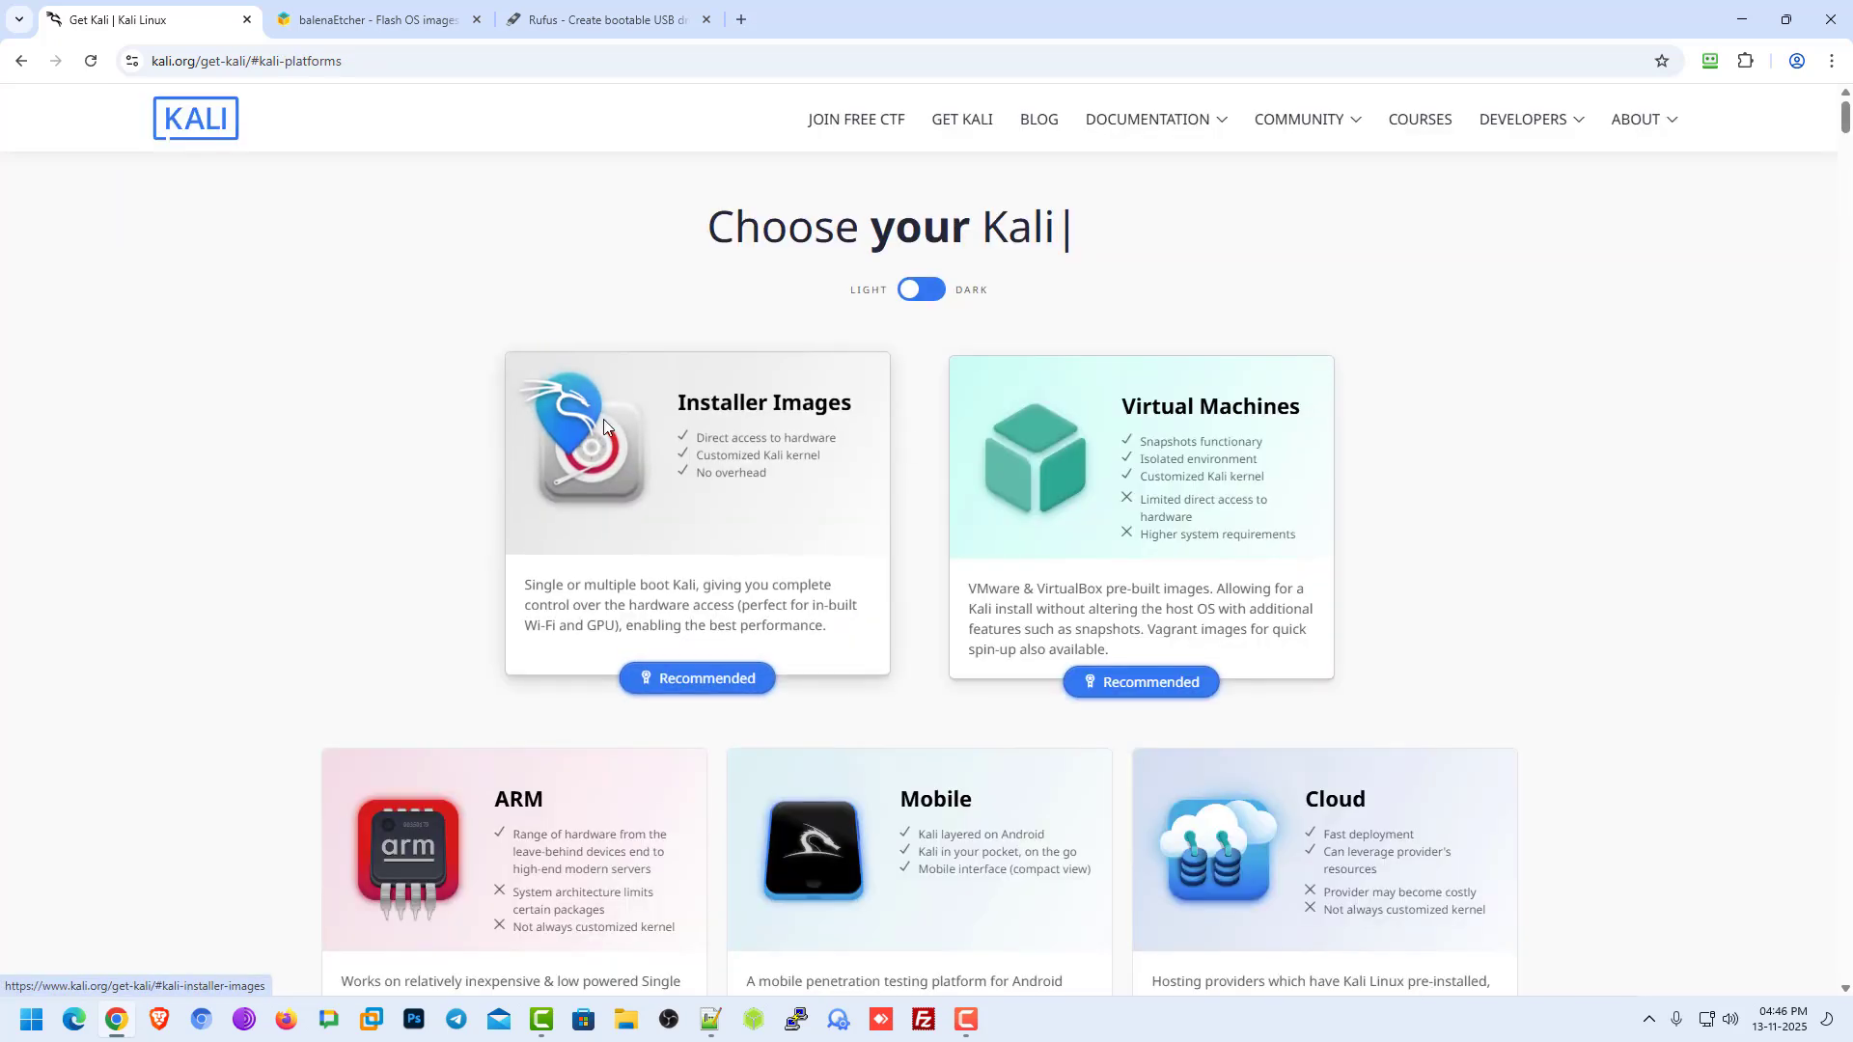
{"action": "scroll", "coordinate": [532, 333], "scroll_direction": "down", "scroll_amount": 1}
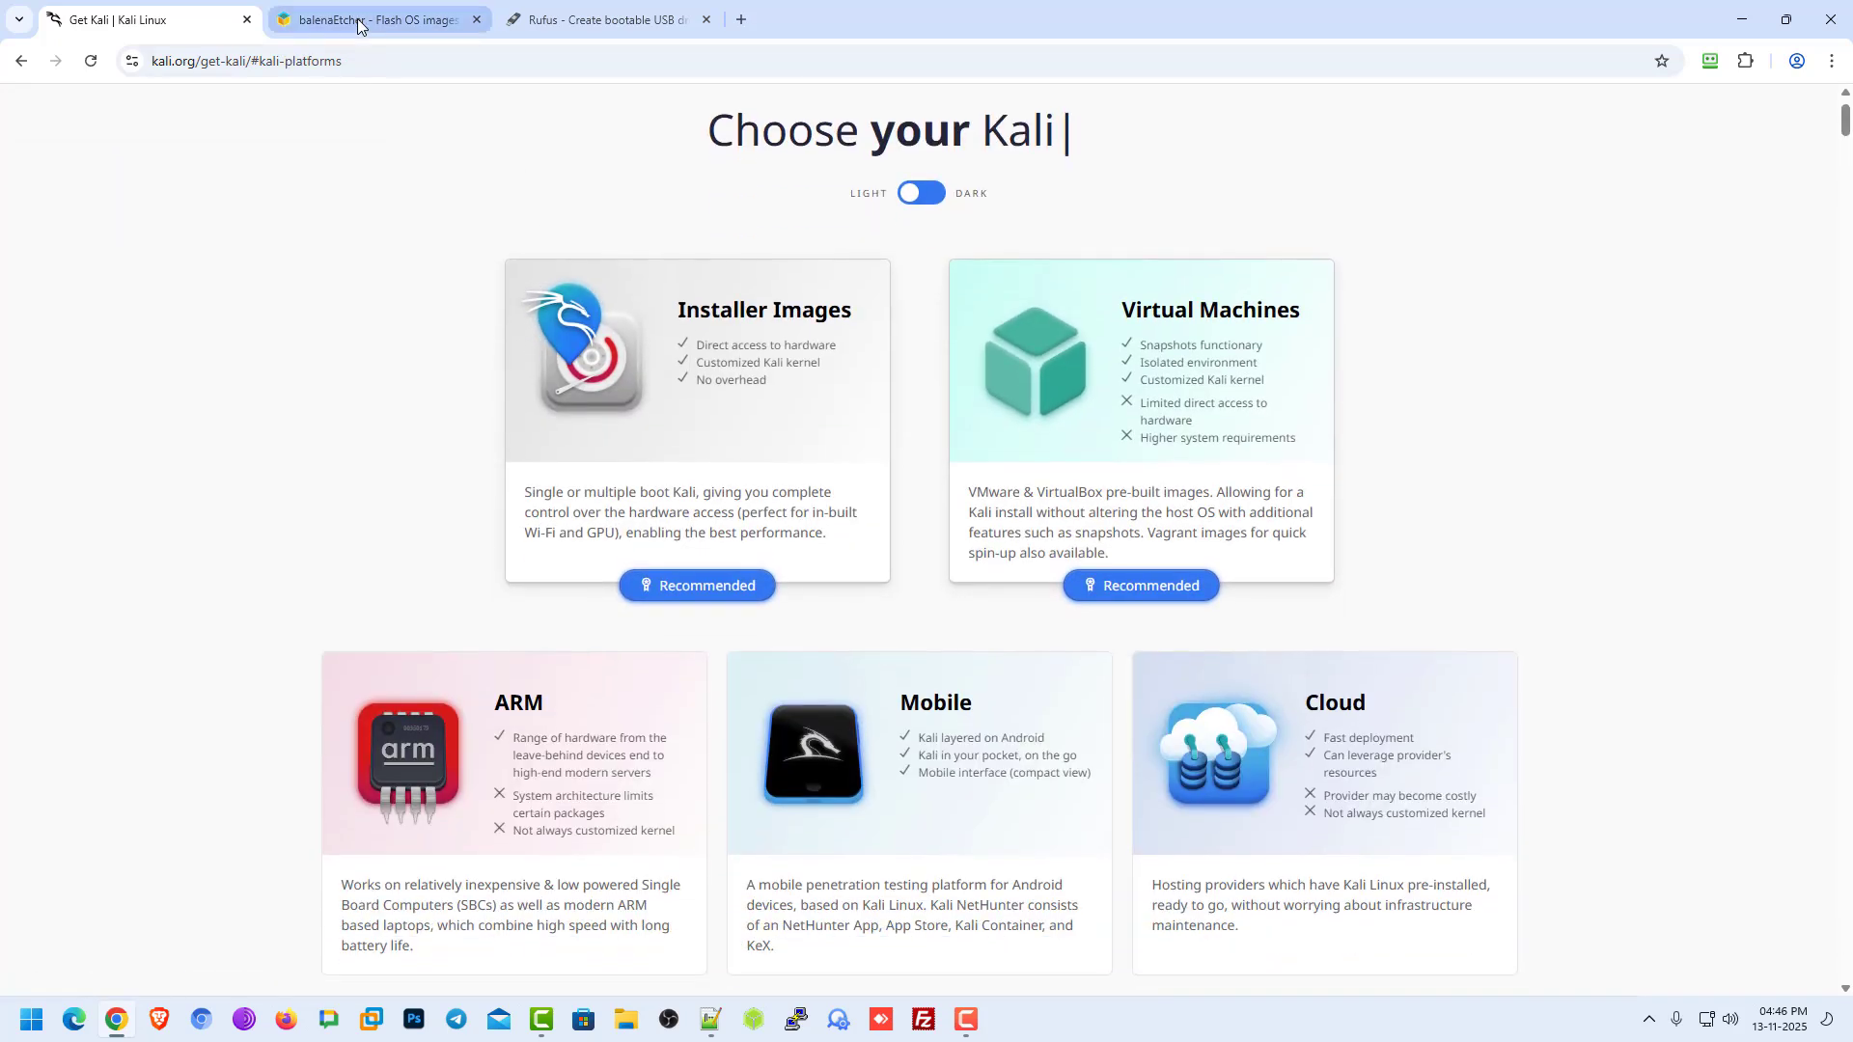
Step: Switch to the balenaEtcher tab and jump to its Download Etcher section
{"action": "left_click", "coordinate": [357, 19]}
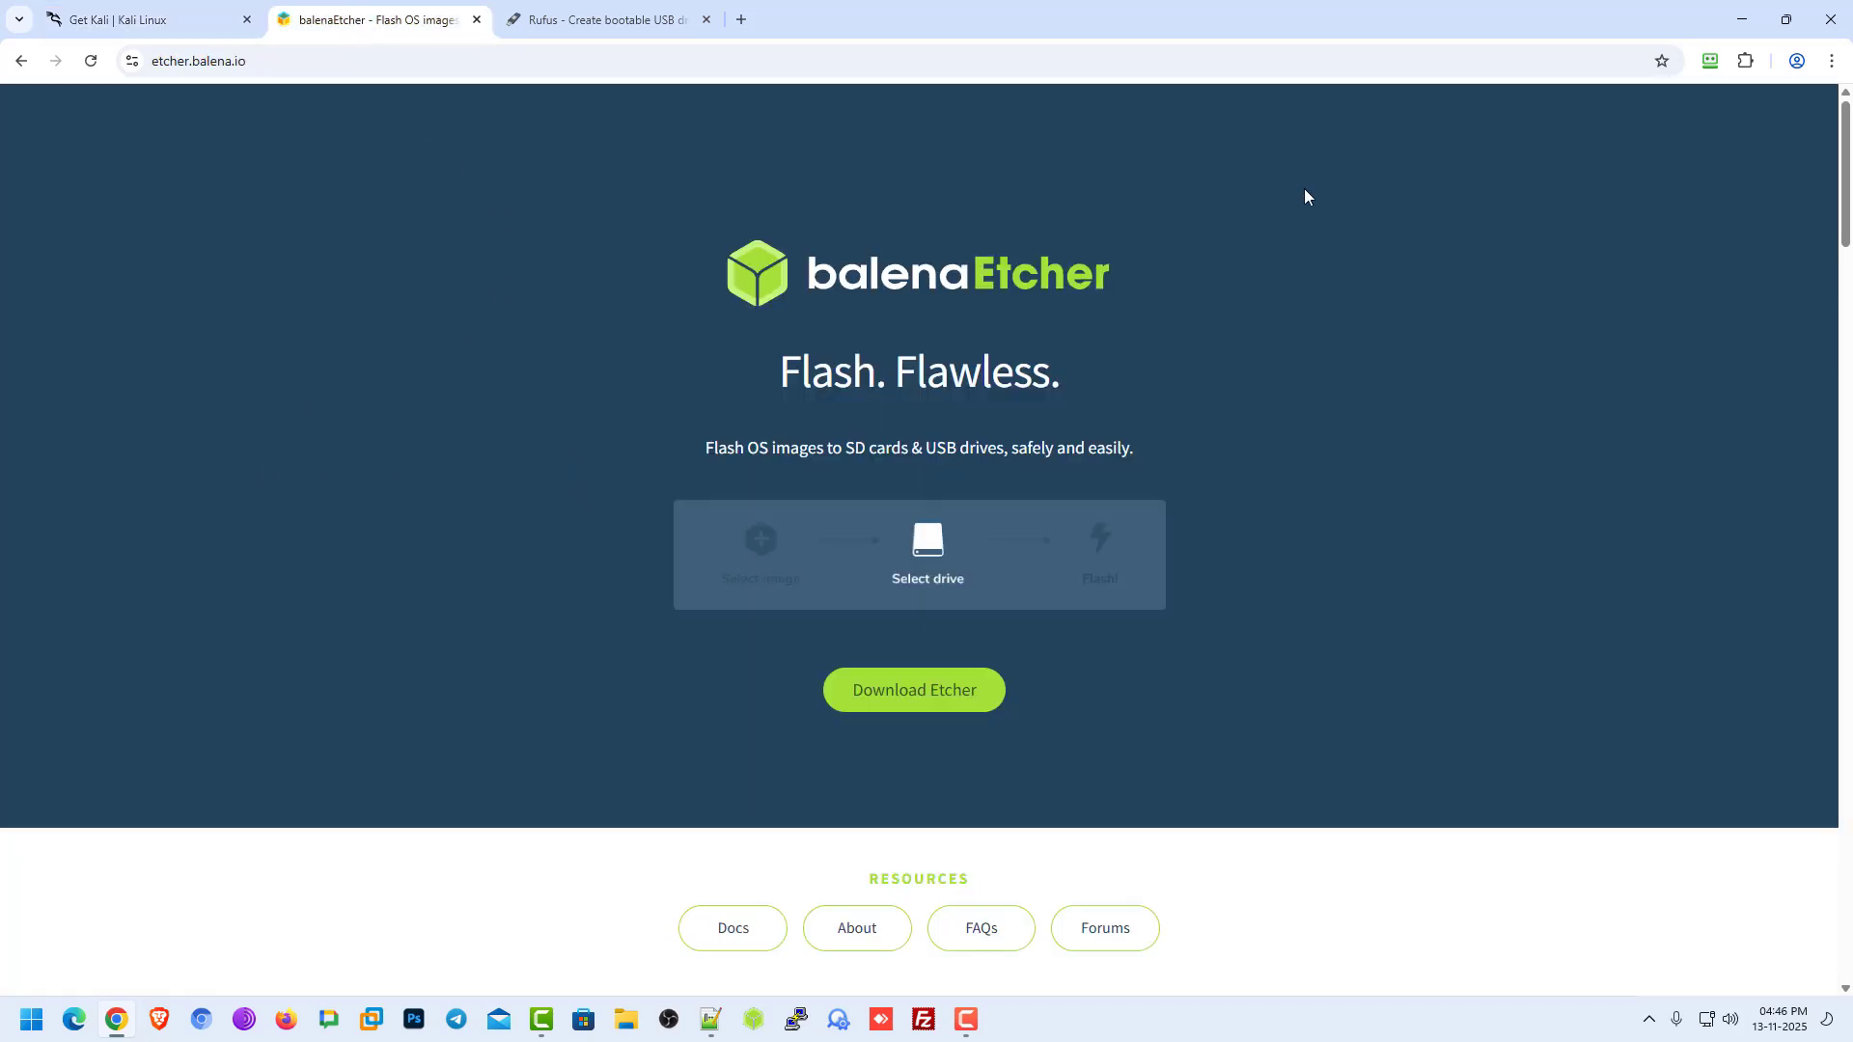
{"action": "left_click", "coordinate": [941, 691]}
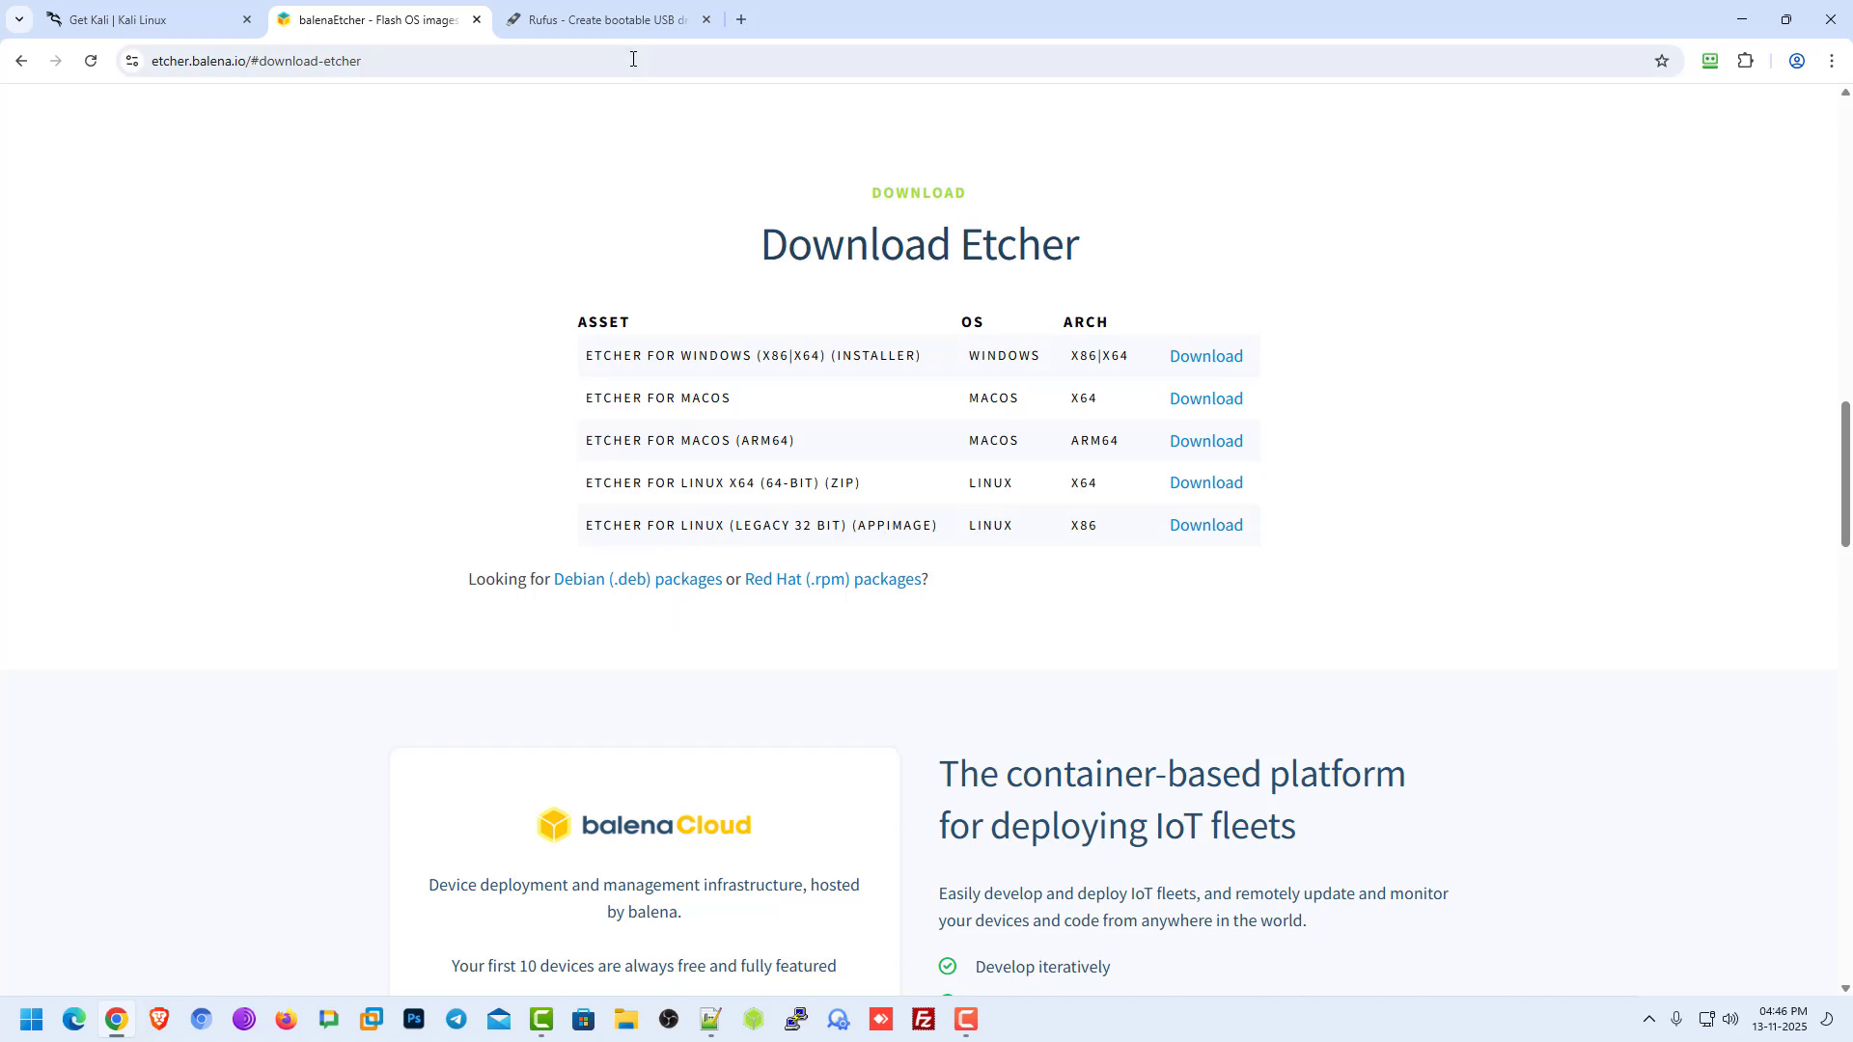
Step: Look over the Rufus download table with the rufus-4.11 releases, then minimize Chrome
{"action": "left_click", "coordinate": [611, 23]}
{"action": "scroll", "coordinate": [800, 542], "scroll_direction": "down", "scroll_amount": 8}
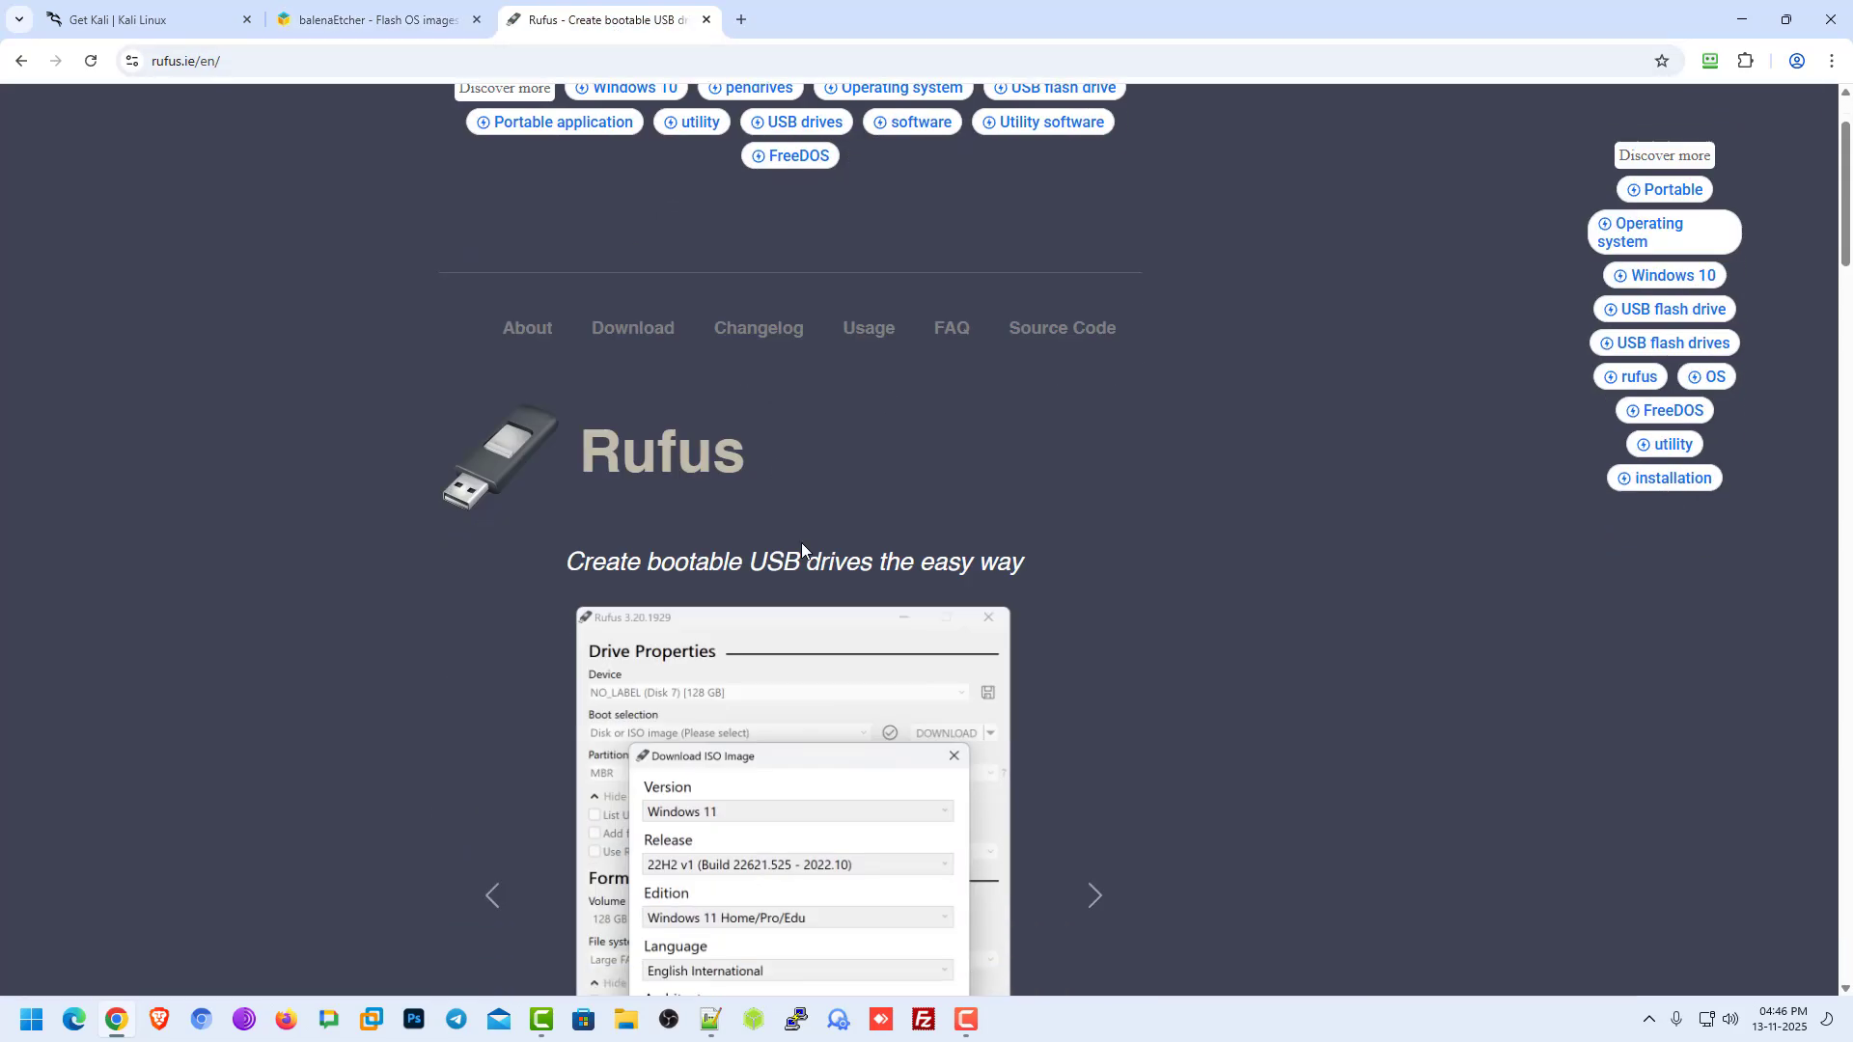
{"action": "scroll", "coordinate": [801, 540], "scroll_direction": "up", "scroll_amount": 2}
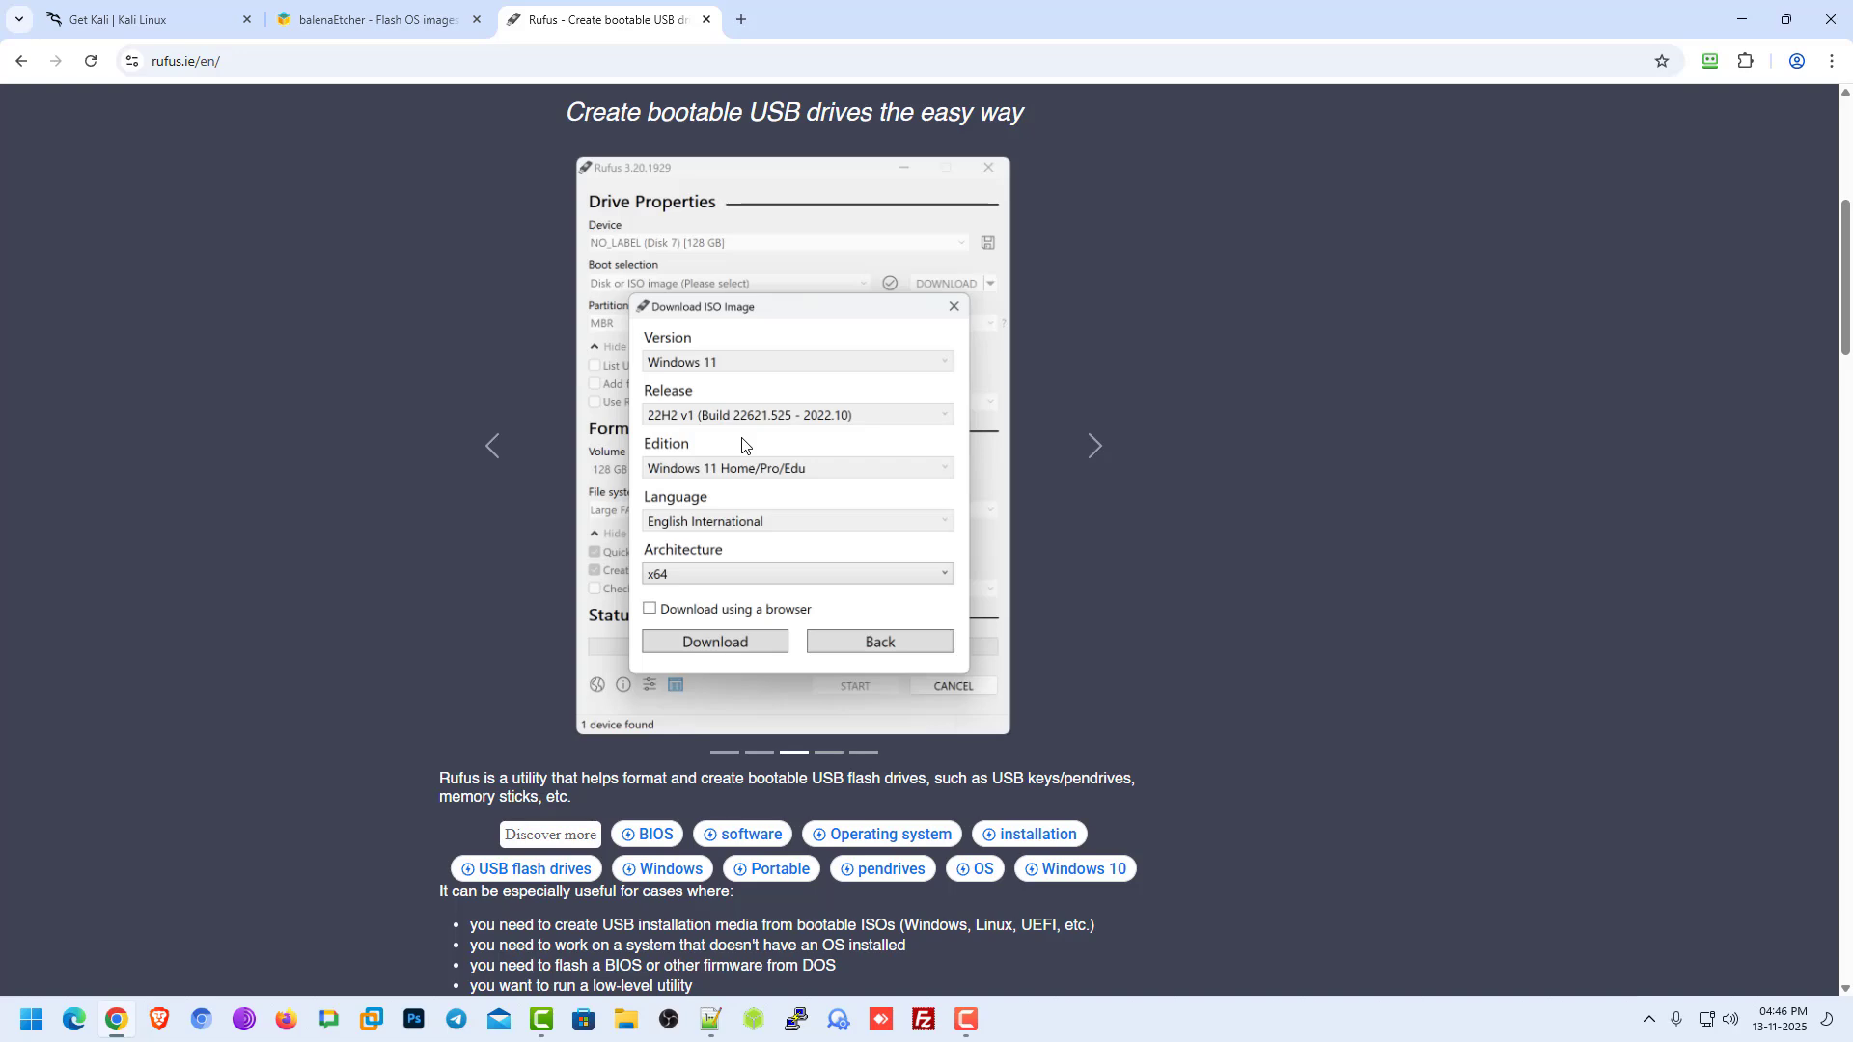
{"action": "scroll", "coordinate": [742, 445], "scroll_direction": "down", "scroll_amount": 6}
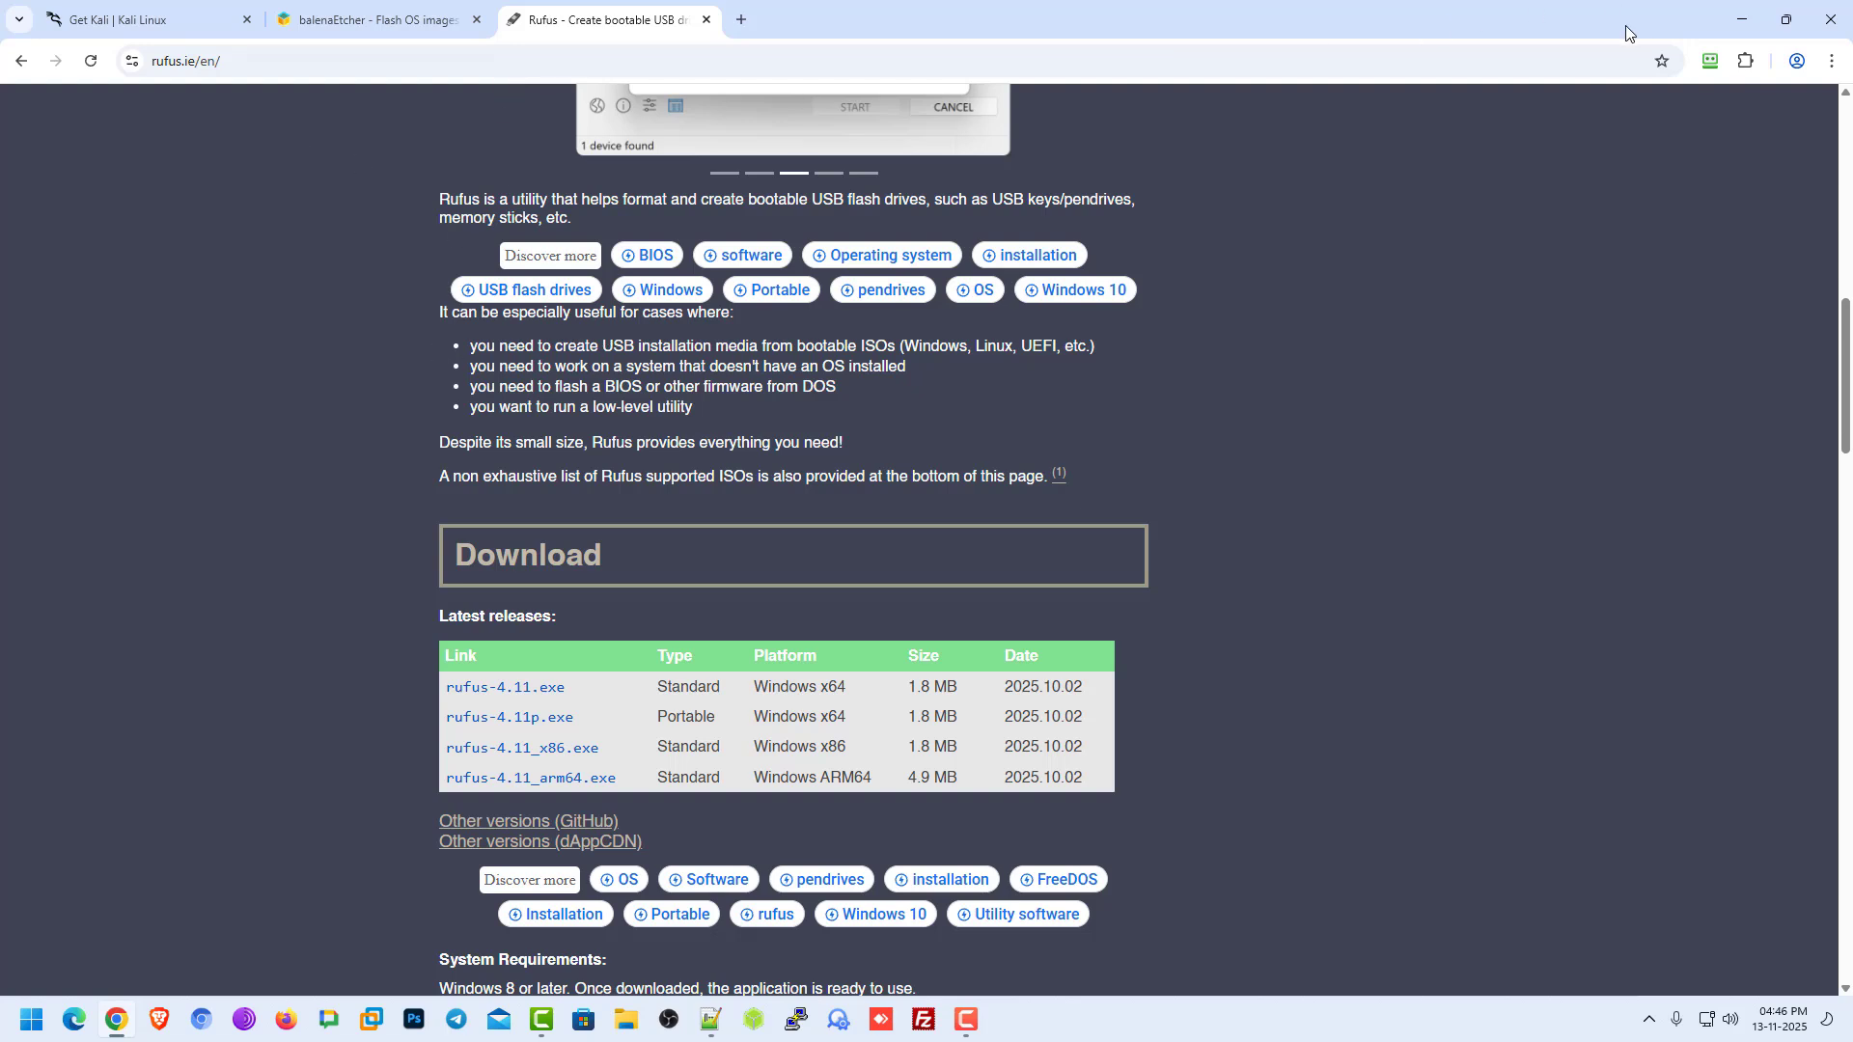
{"action": "scroll", "coordinate": [1196, 310], "scroll_direction": "up", "scroll_amount": 1}
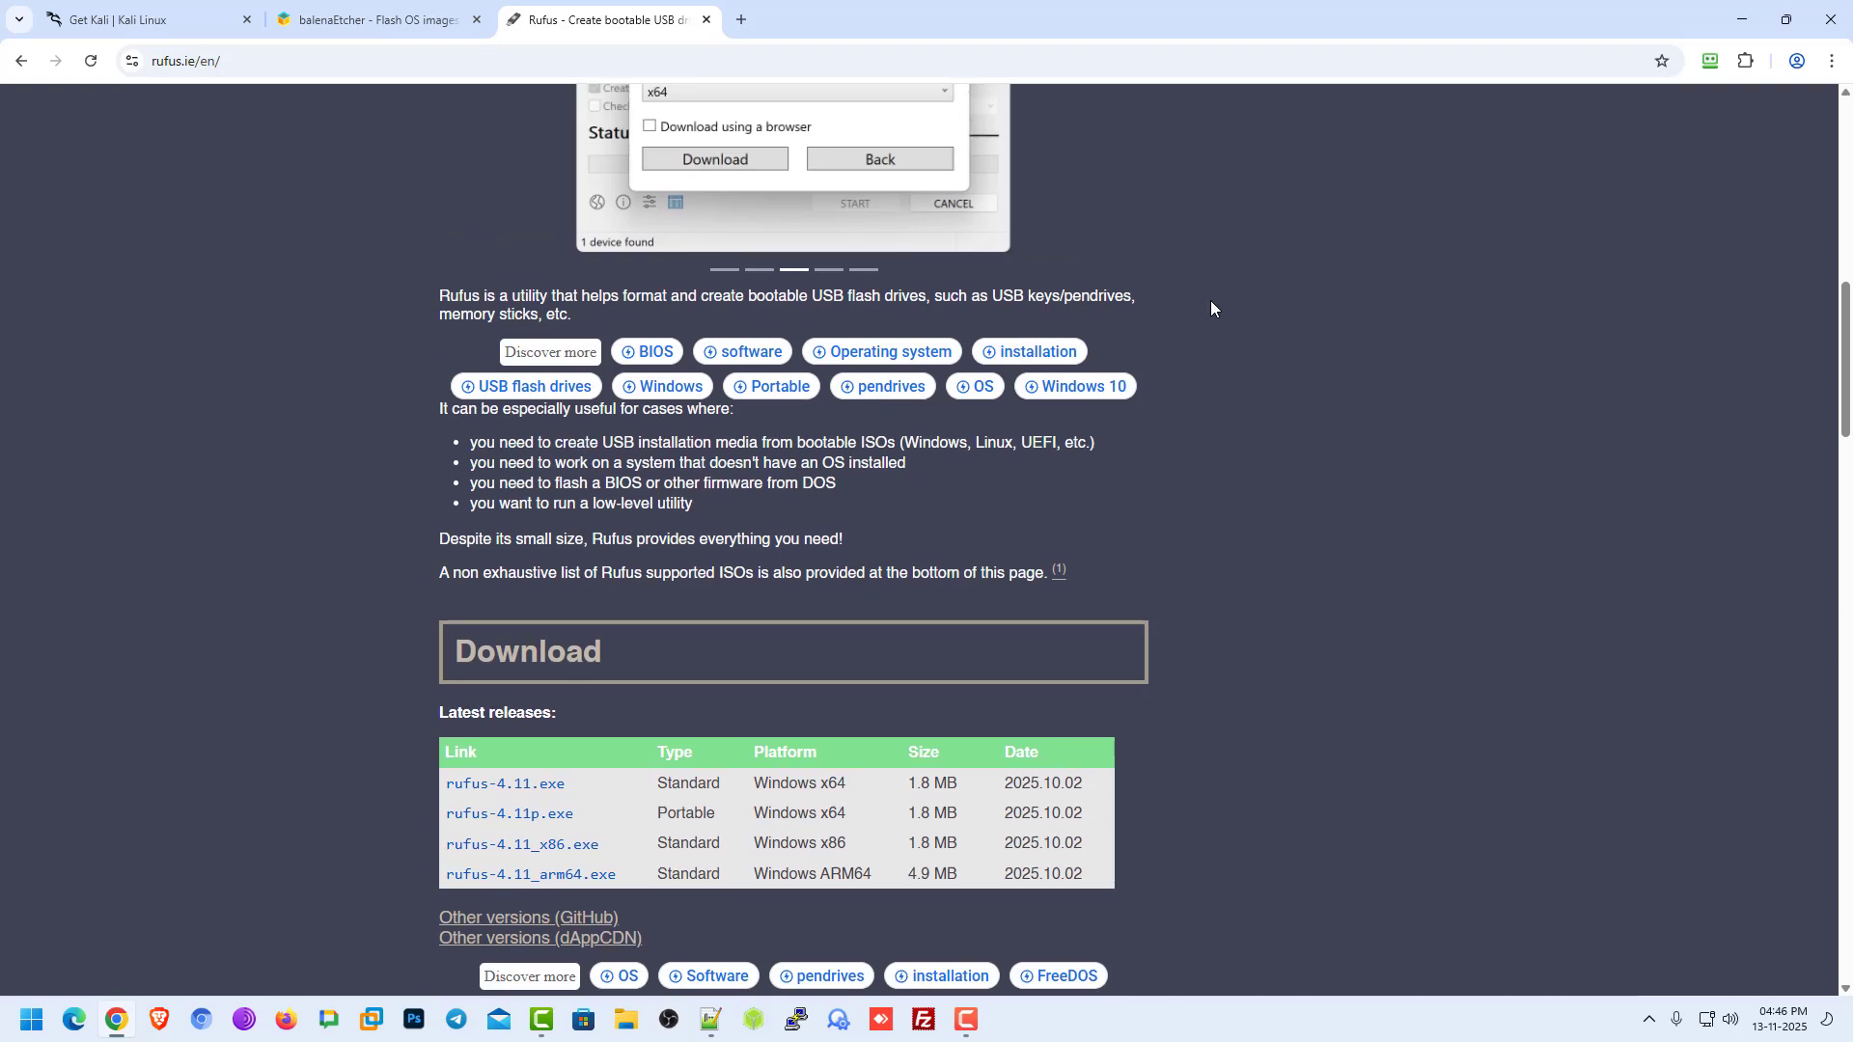
{"action": "left_click", "coordinate": [1740, 19]}
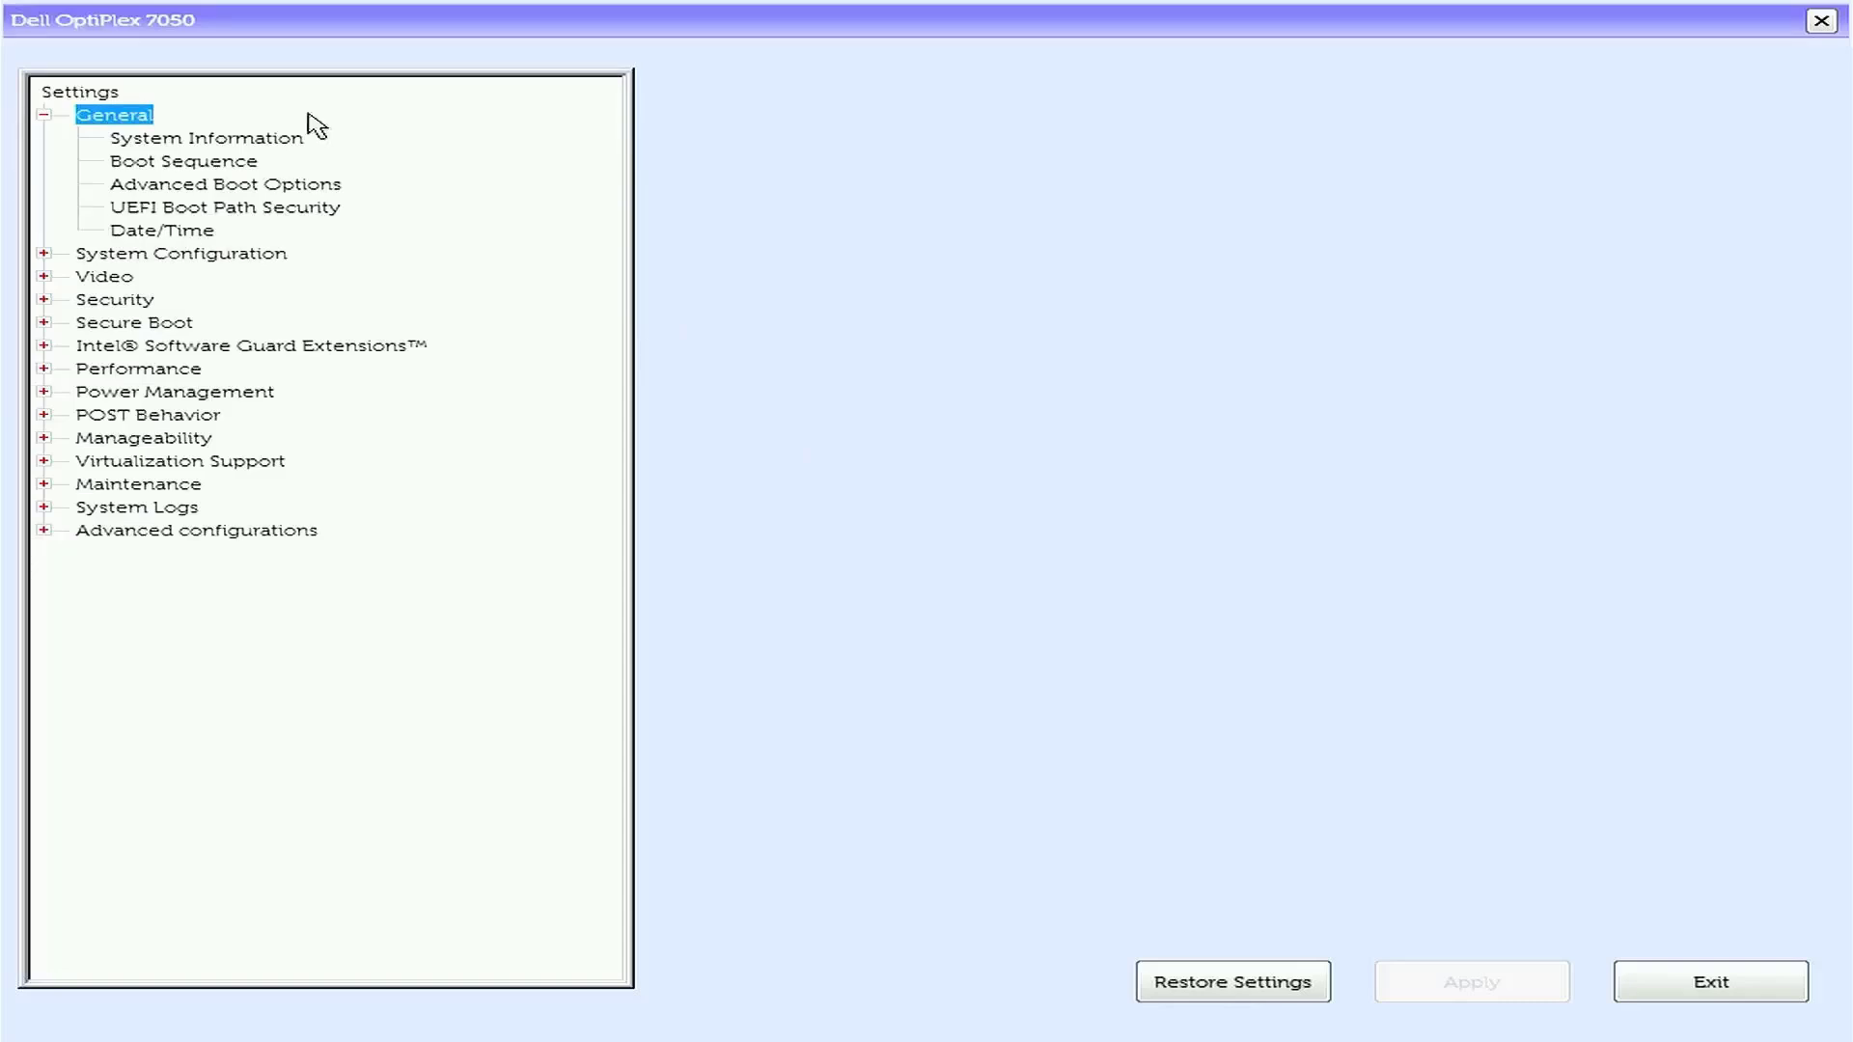
Step: Move UEFI: USB to the top of the Boot Sequence and apply the change
{"action": "left_click", "coordinate": [135, 143]}
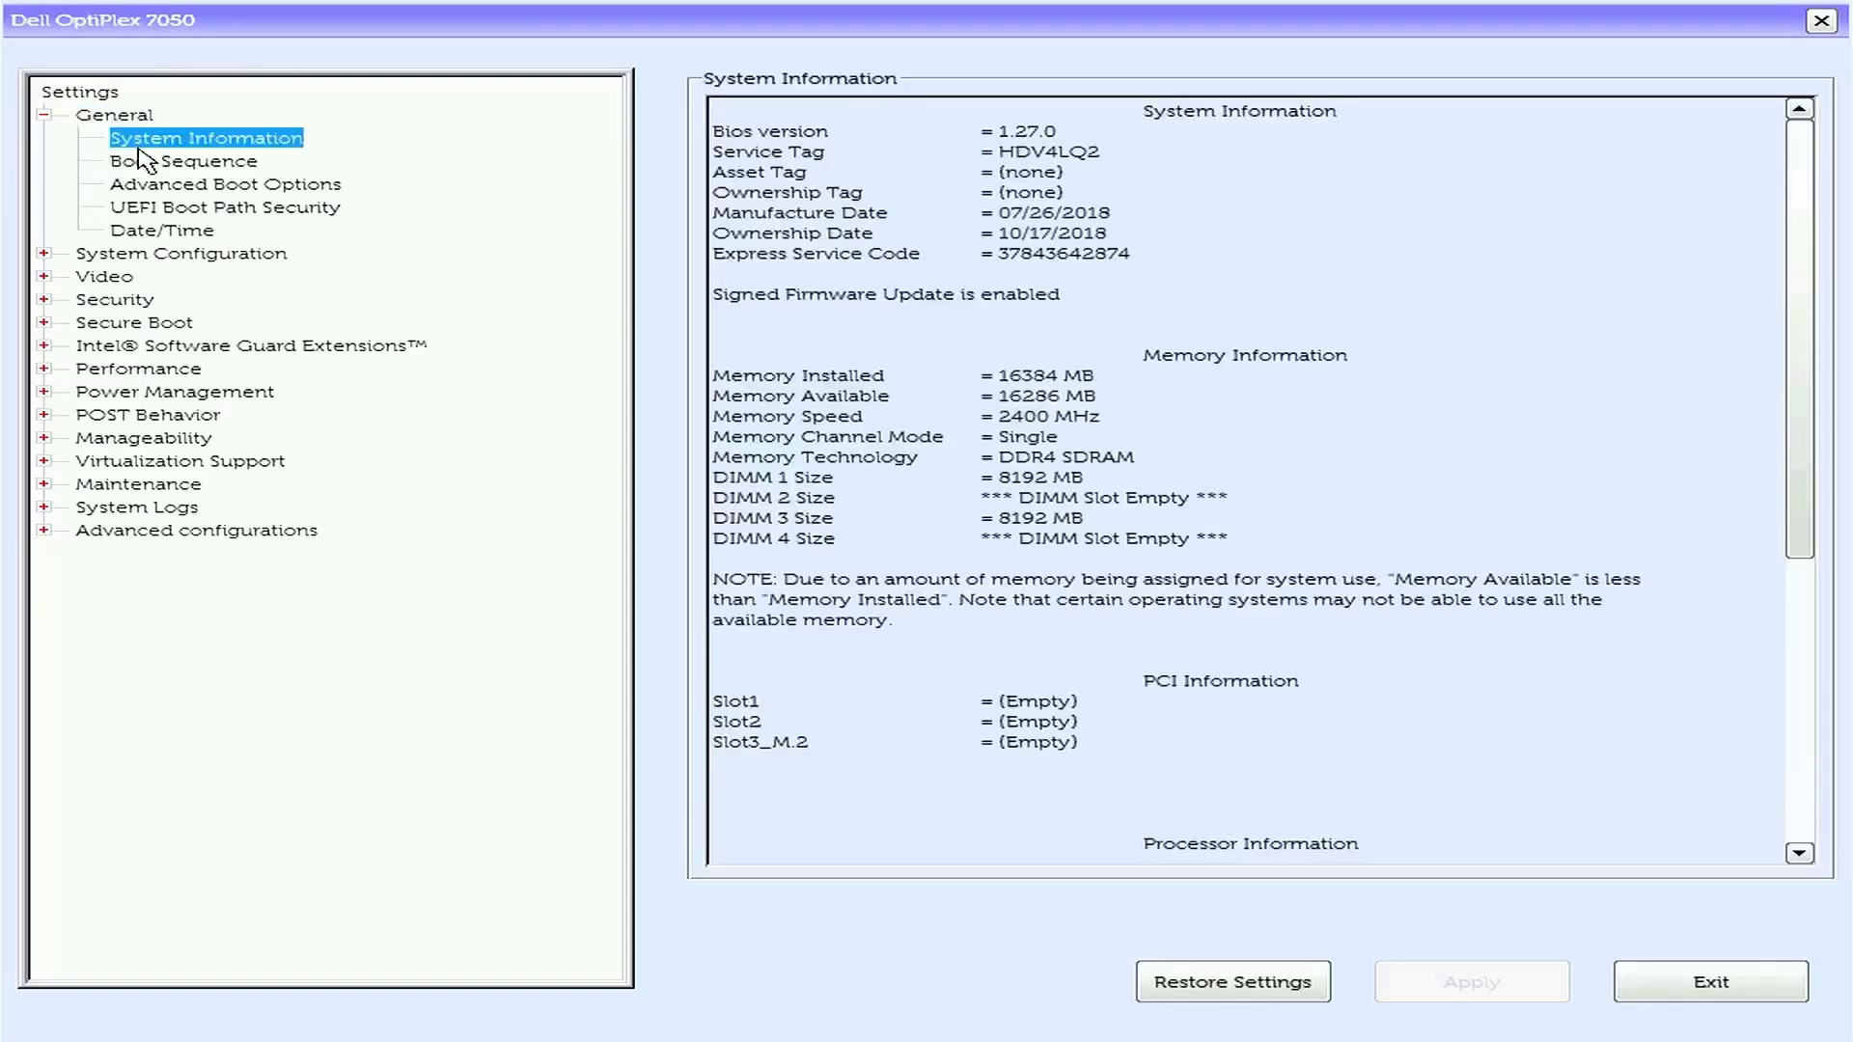
{"action": "left_click", "coordinate": [145, 164]}
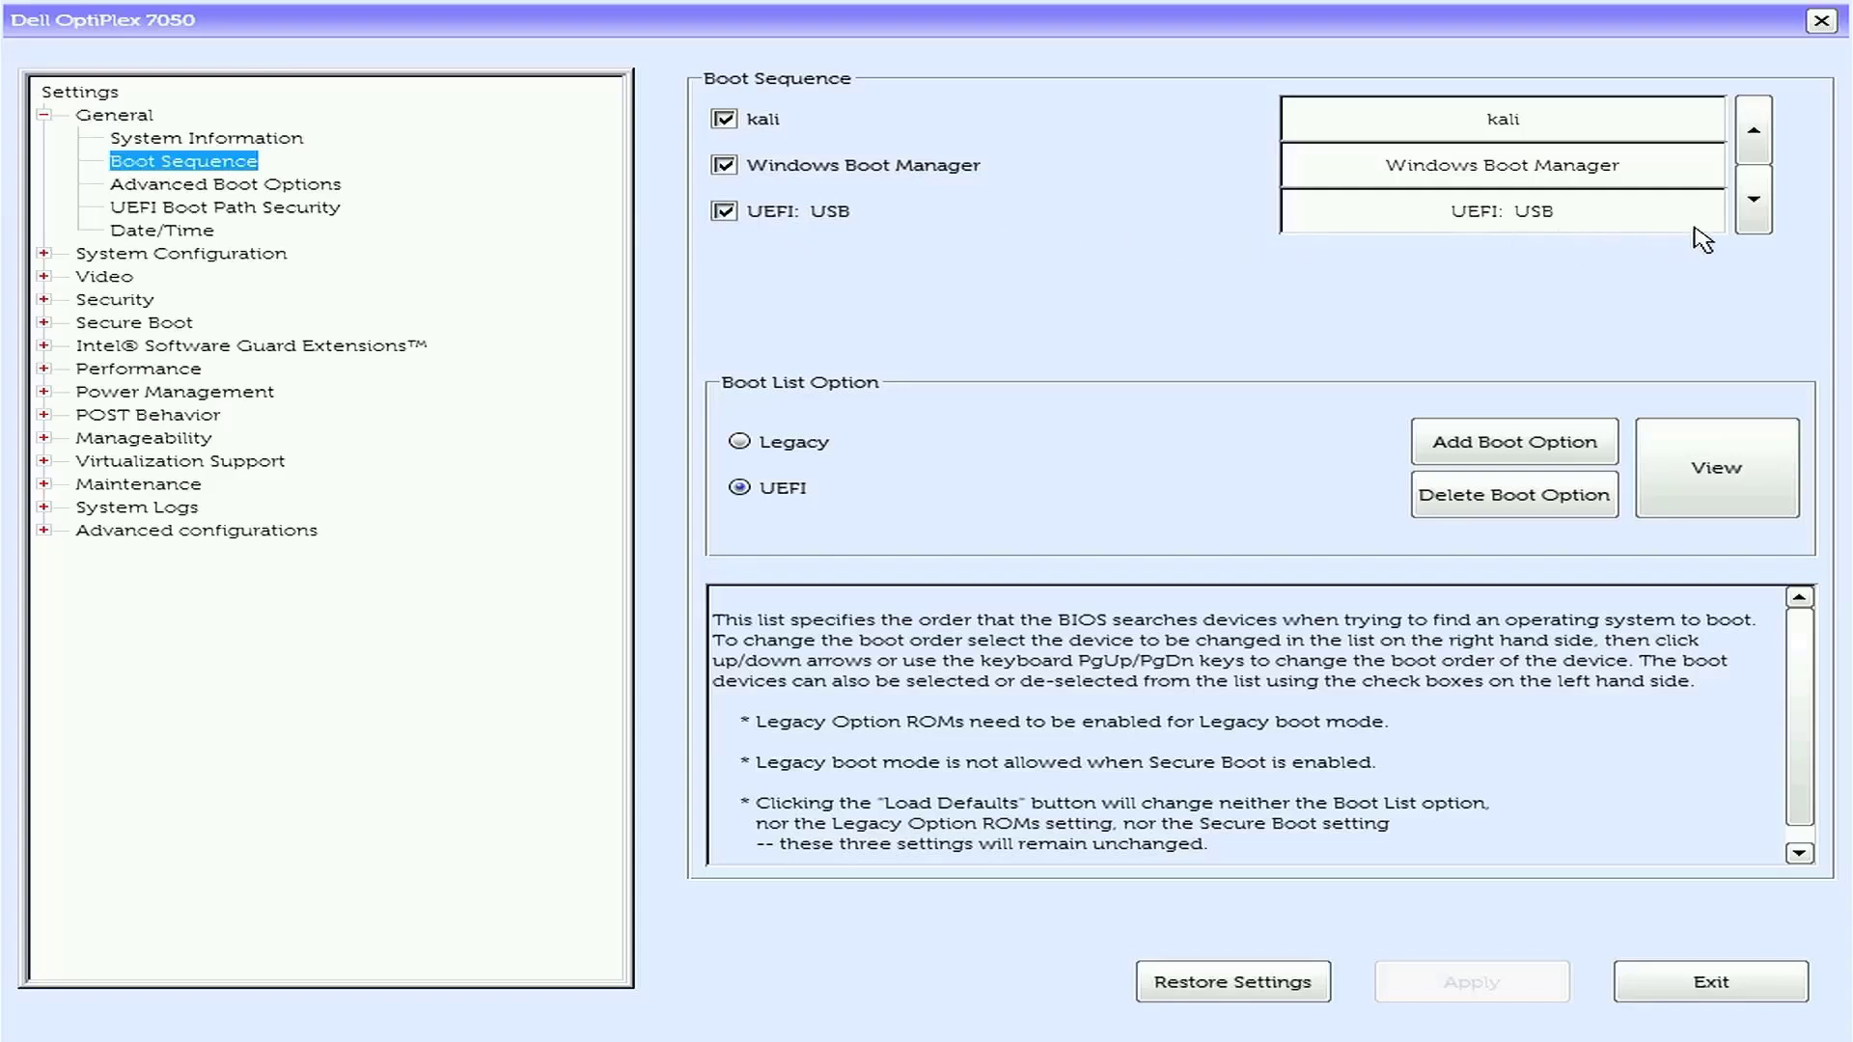
{"action": "left_click", "coordinate": [1500, 218]}
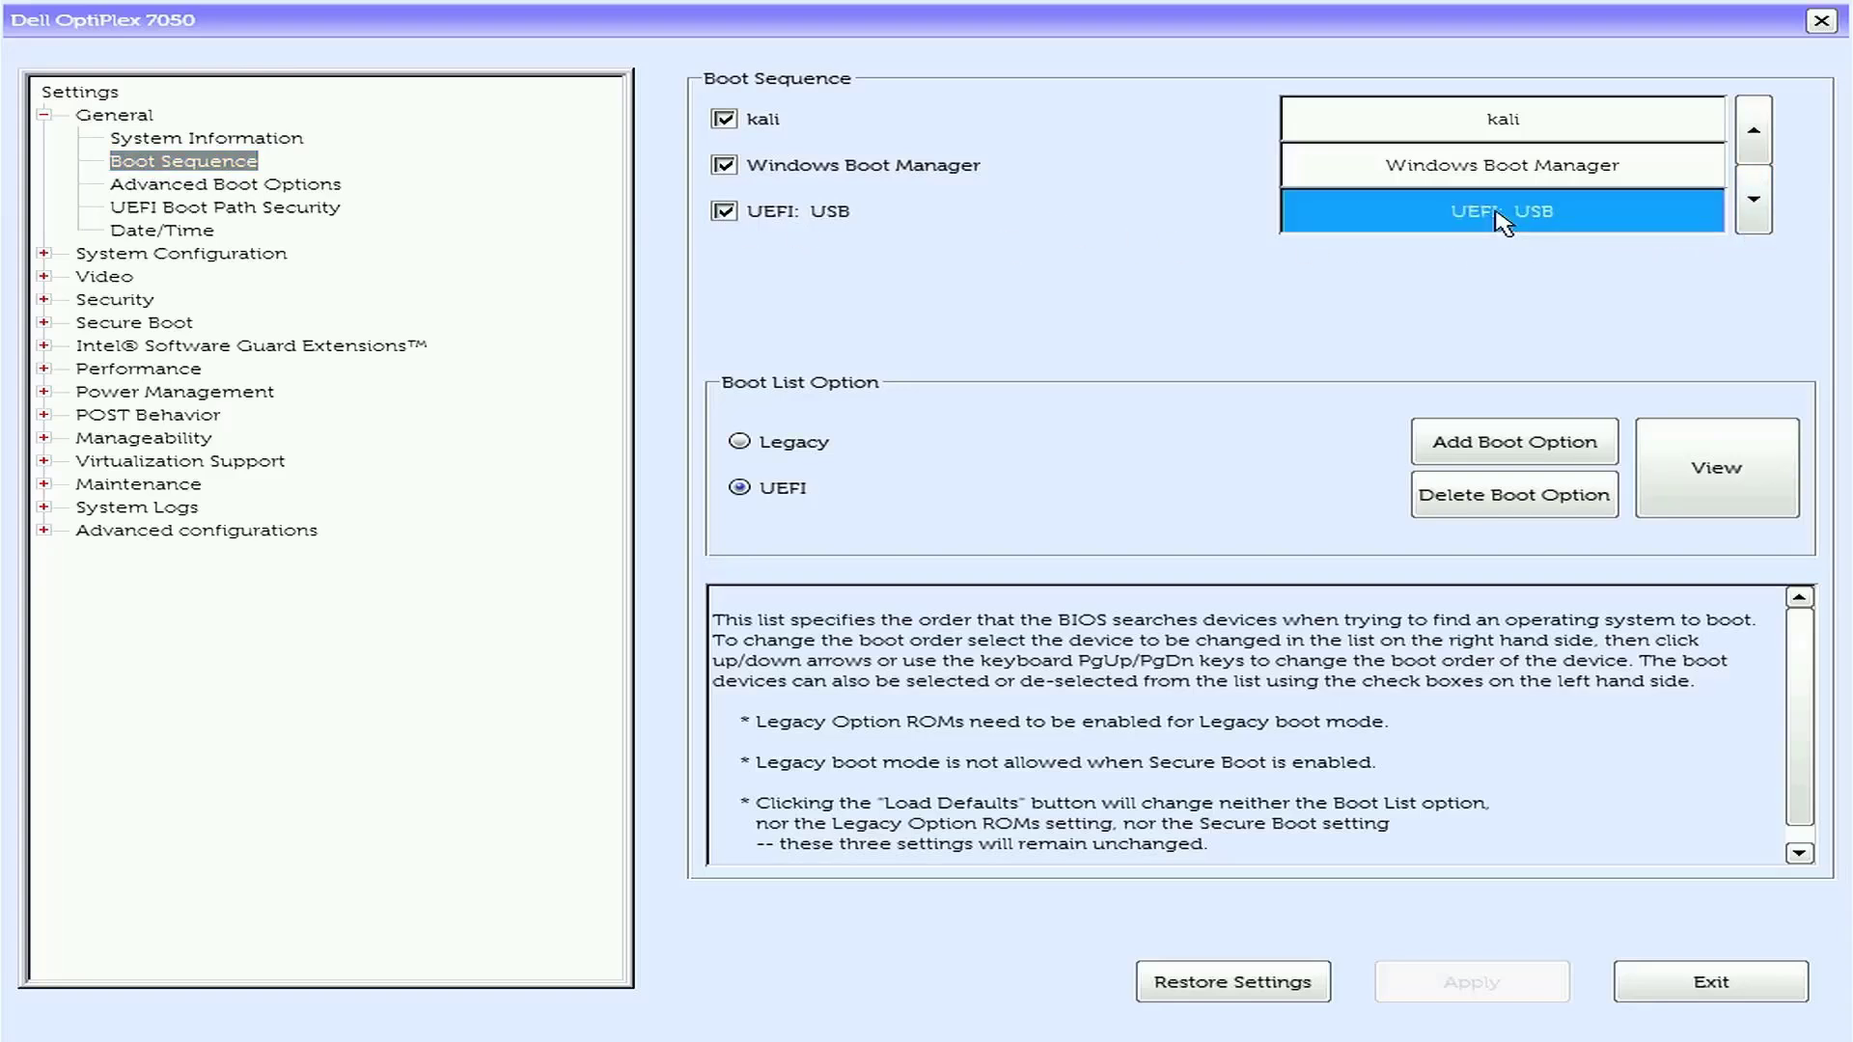
{"action": "left_click", "coordinate": [1762, 130]}
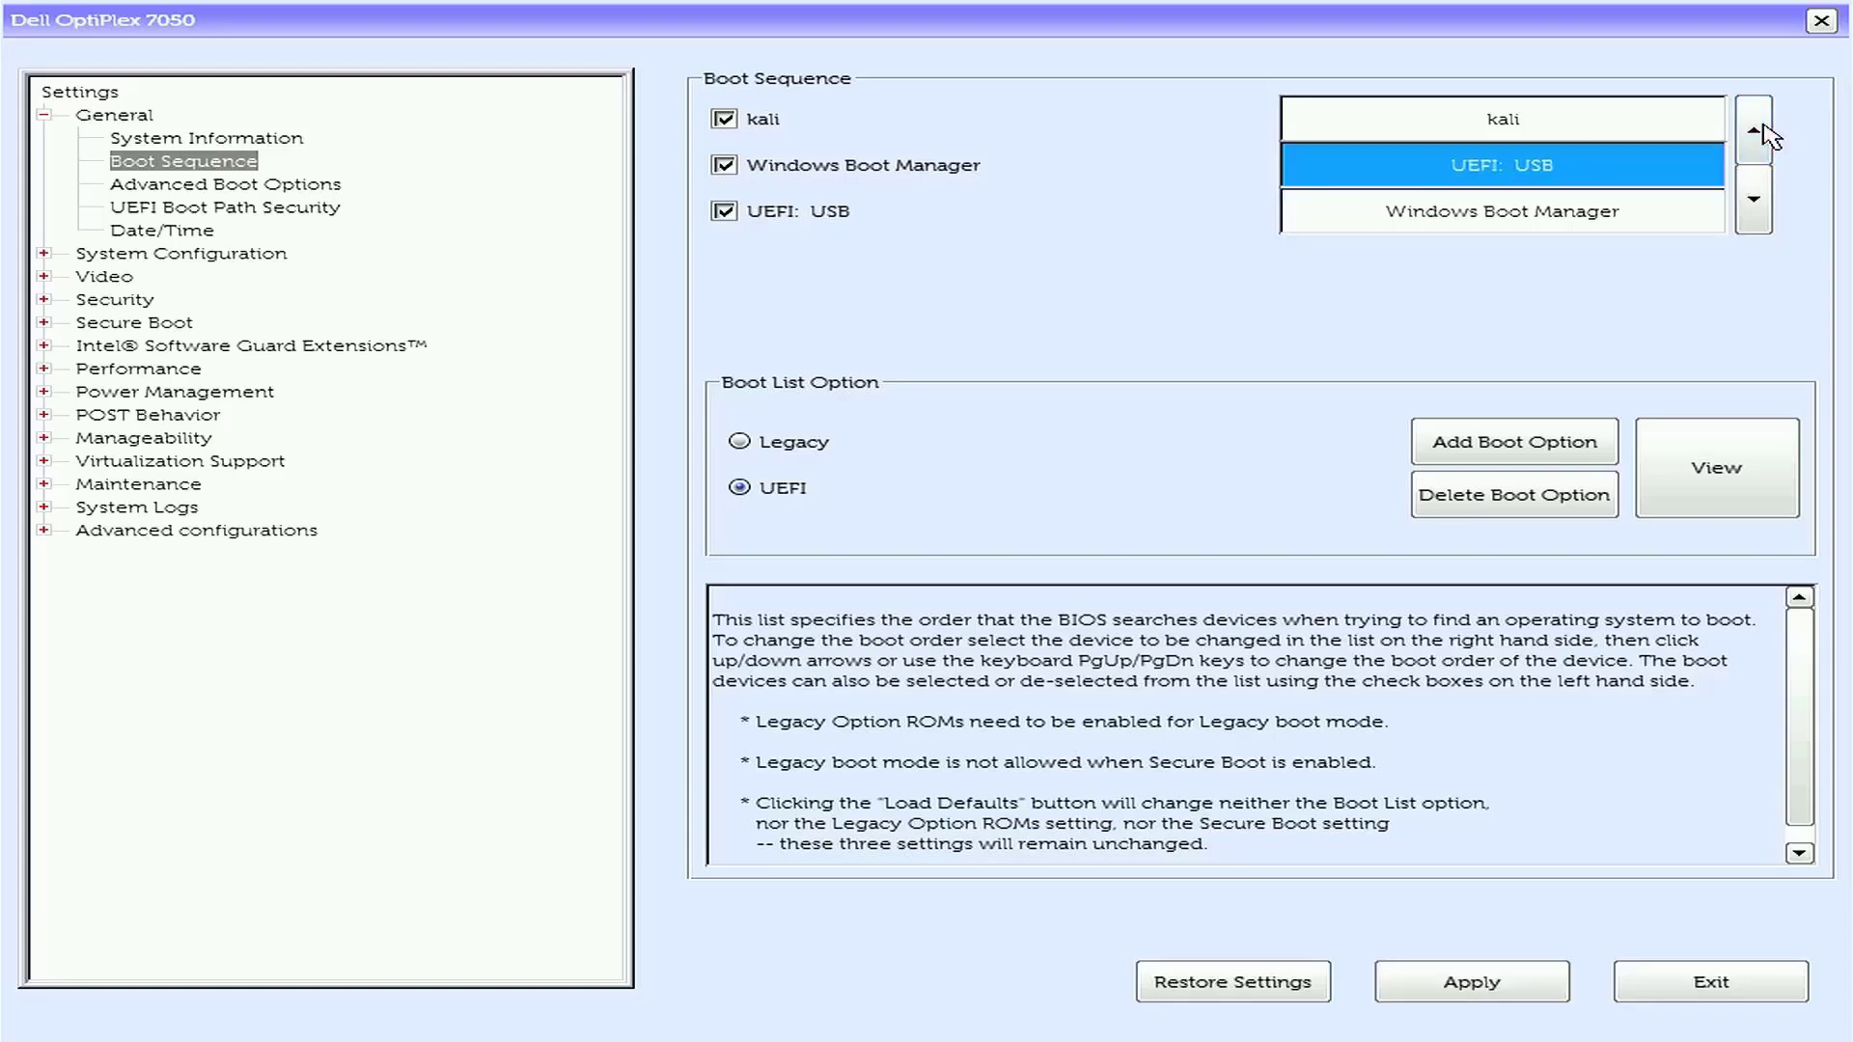
{"action": "left_click", "coordinate": [1764, 128]}
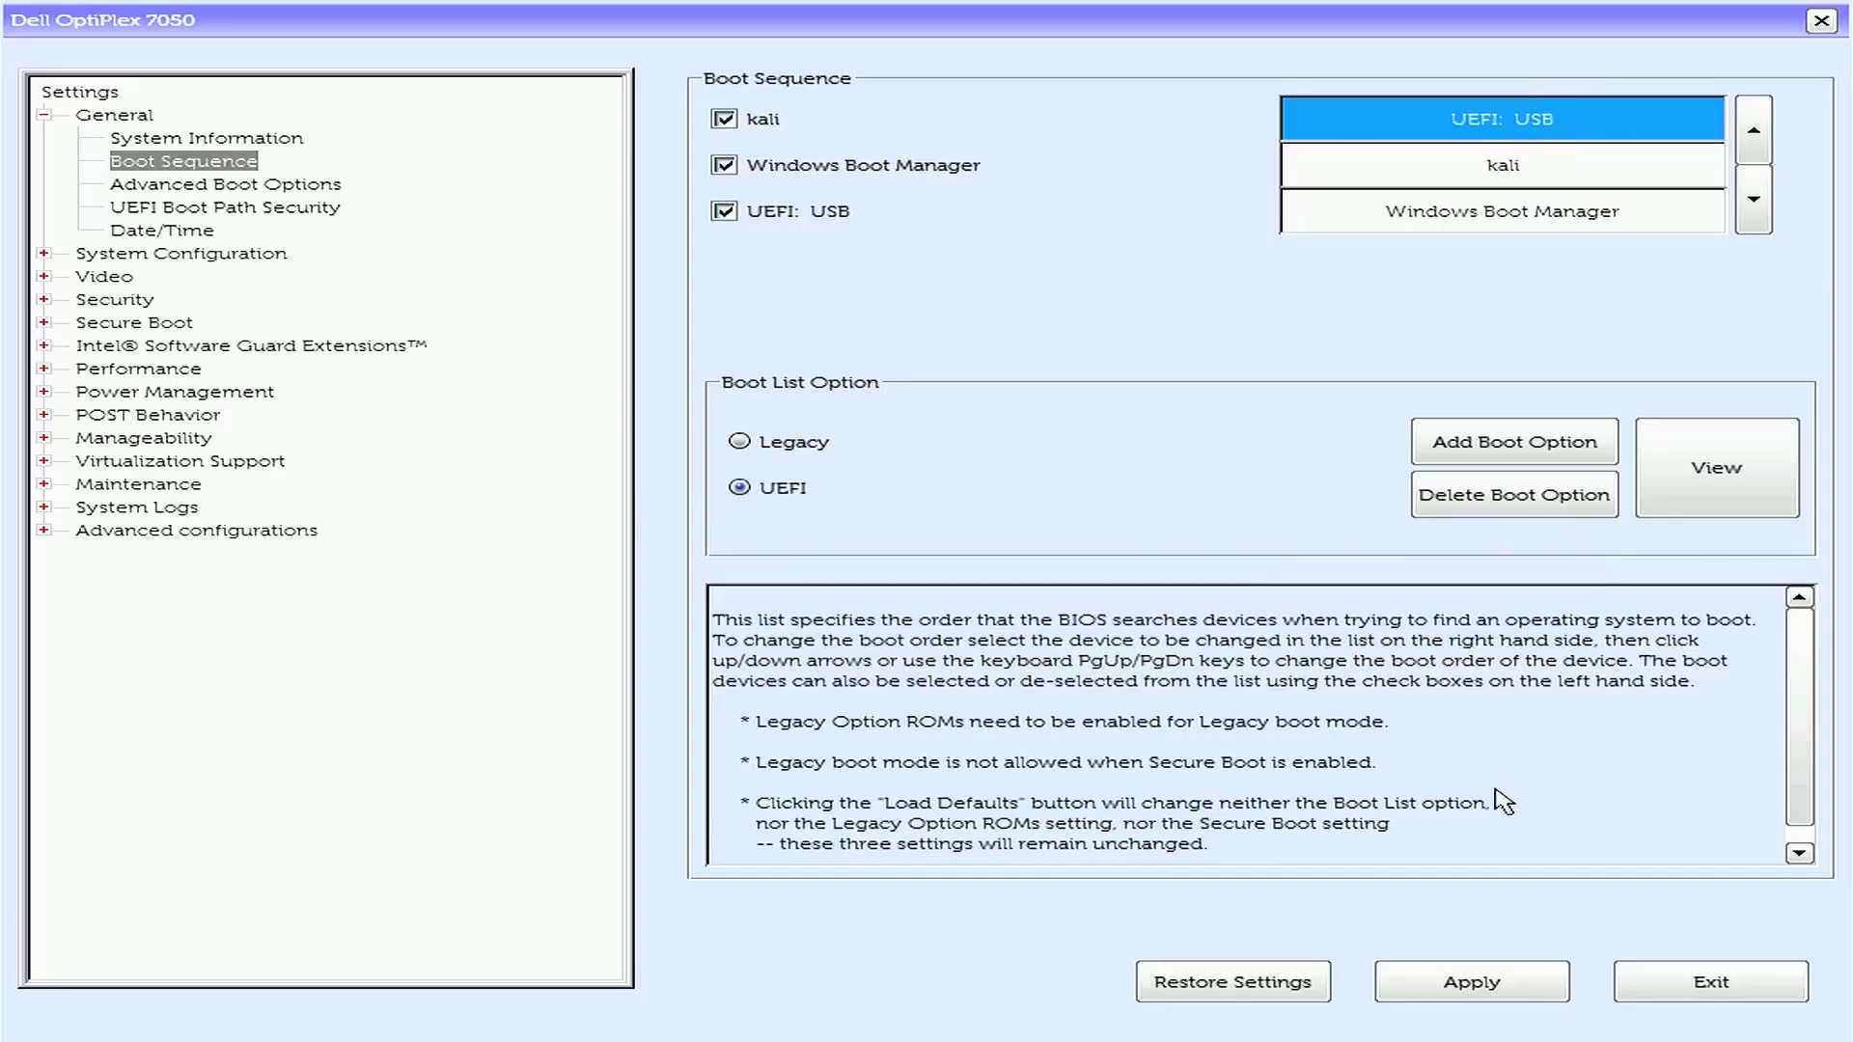
{"action": "left_click", "coordinate": [1453, 998]}
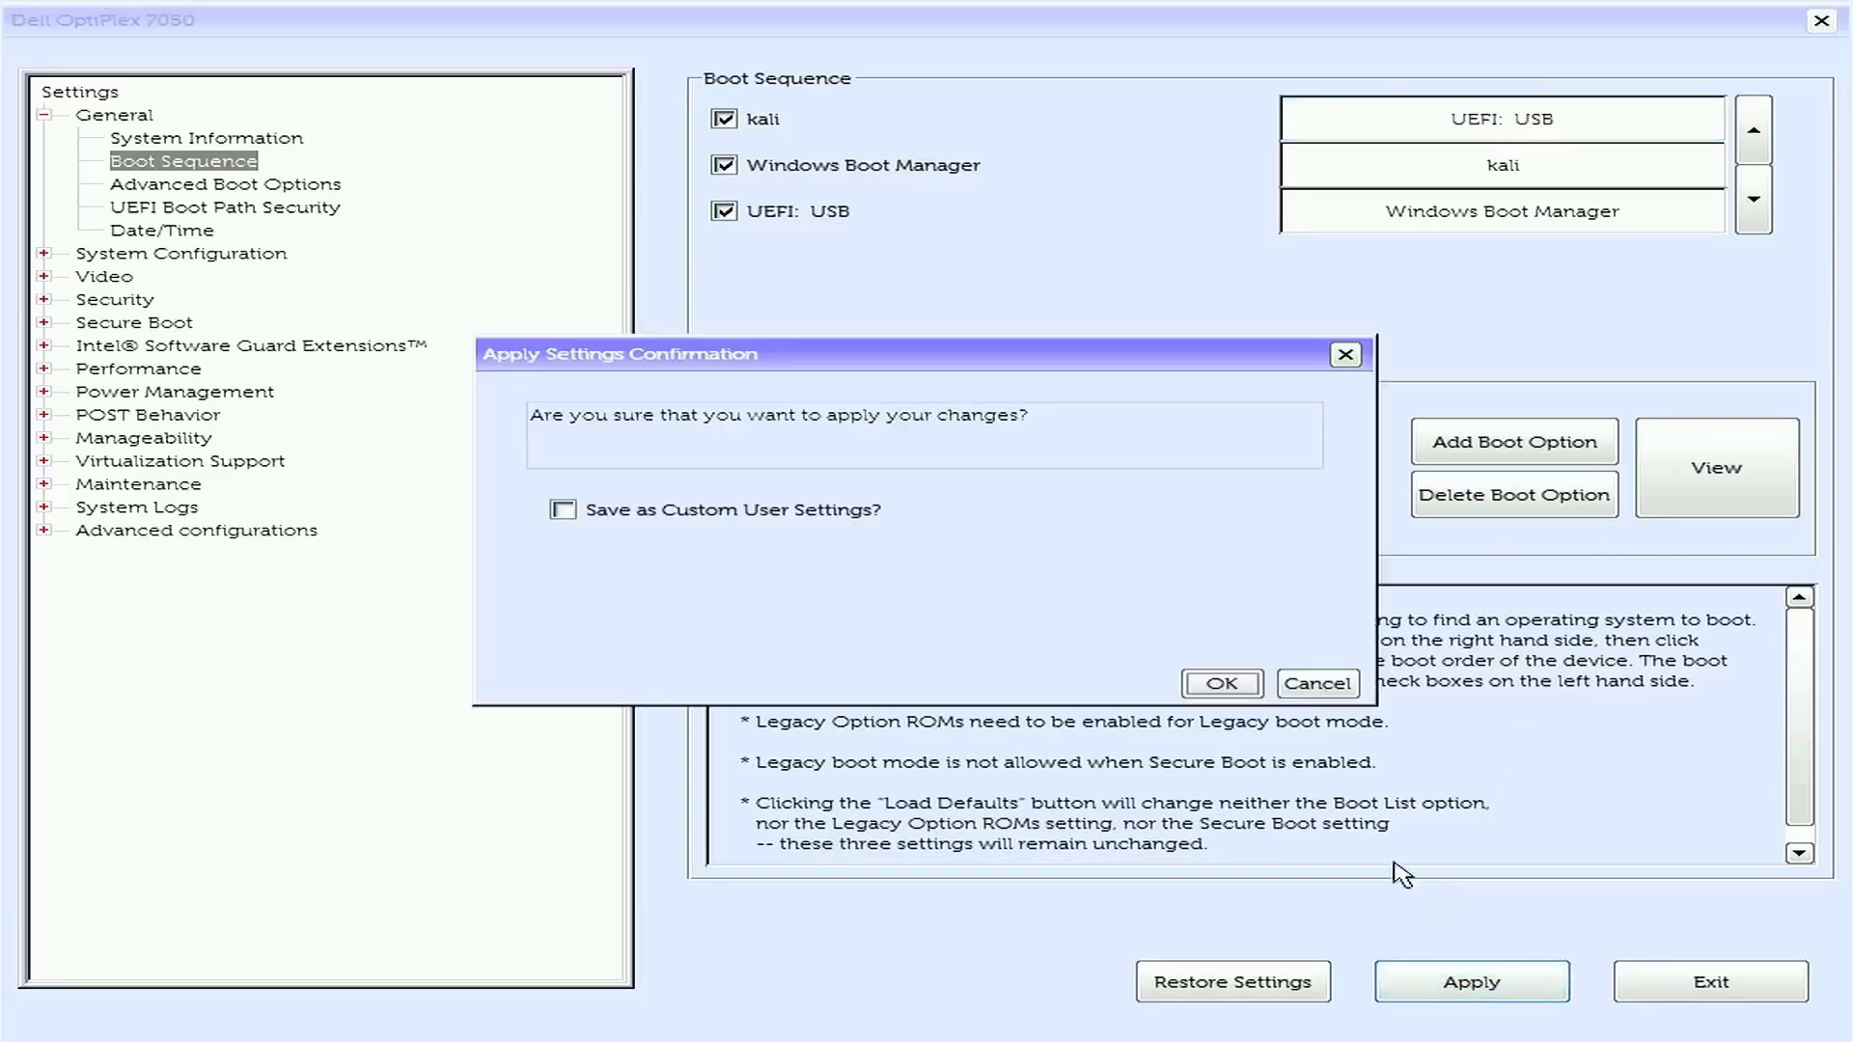
{"action": "left_click", "coordinate": [1222, 685]}
Step: Reboot from the USB and launch Graphical install from the Kali boot menu
{"action": "left_click", "coordinate": [1727, 972]}
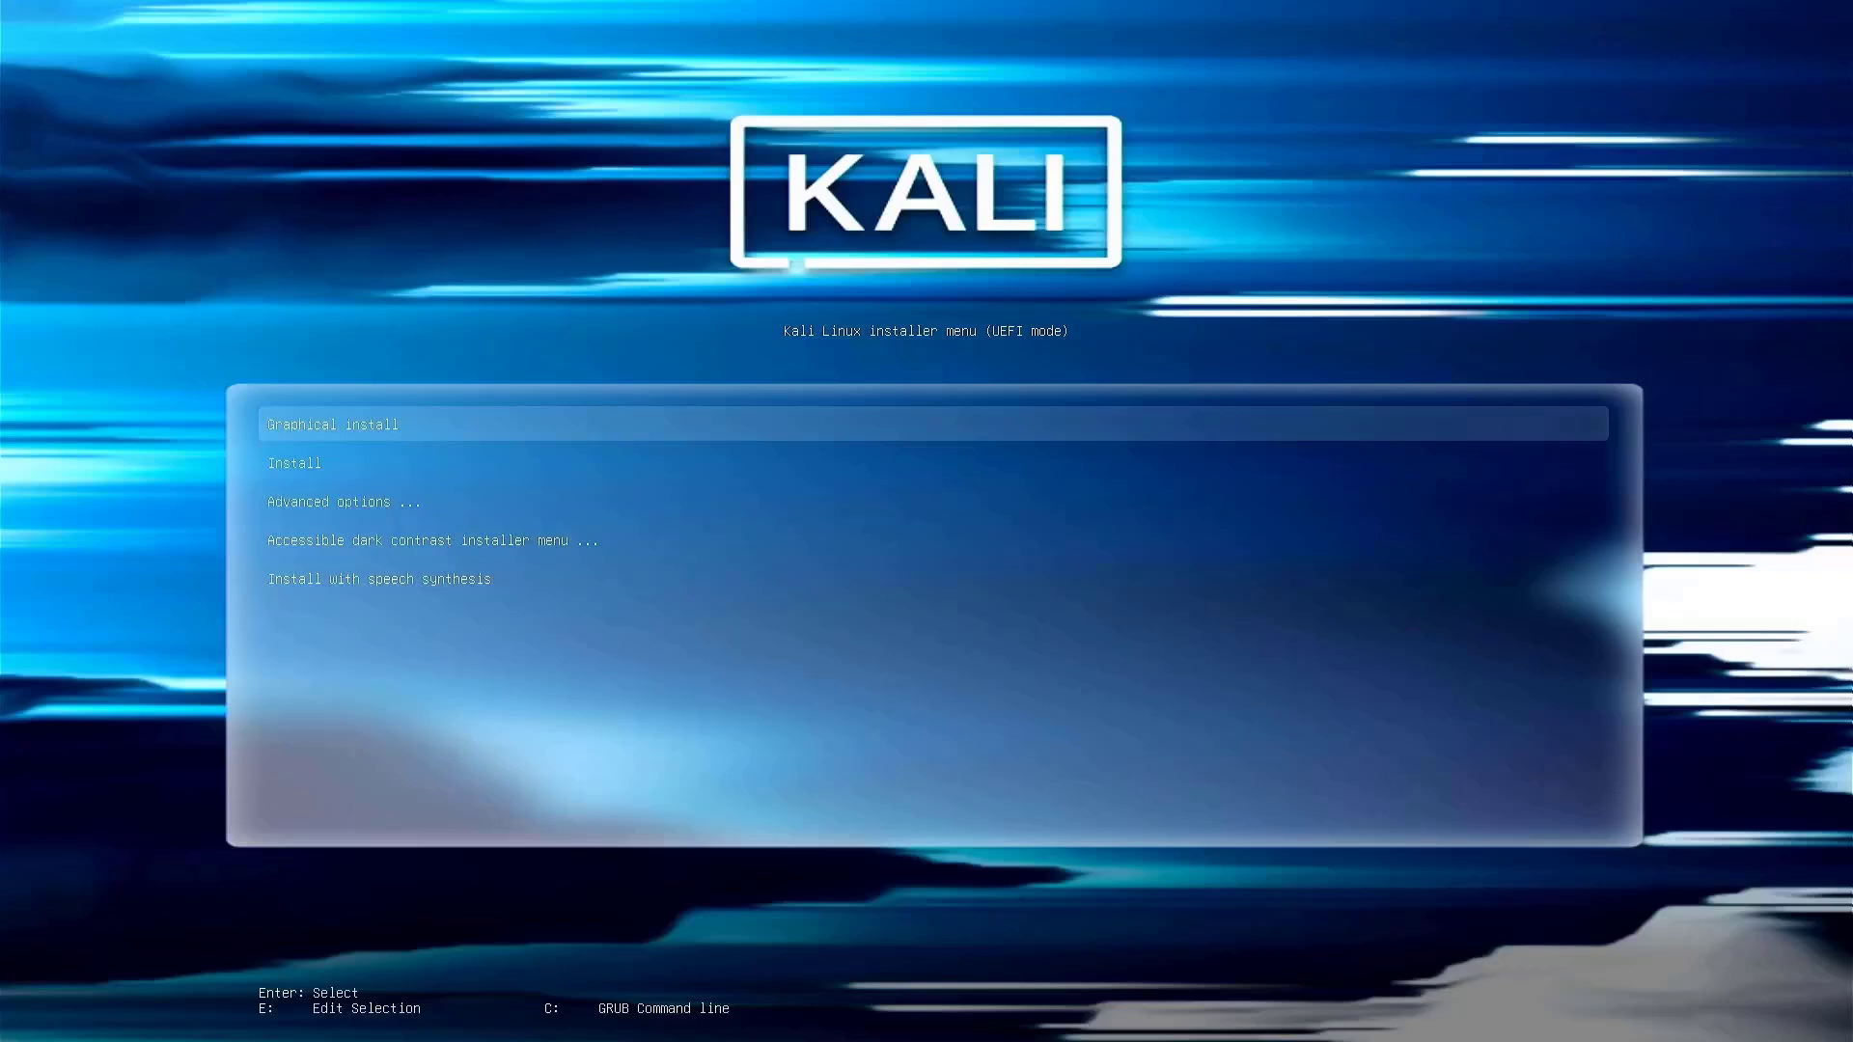
{"action": "key", "text": "Down"}
{"action": "key", "text": "Up"}
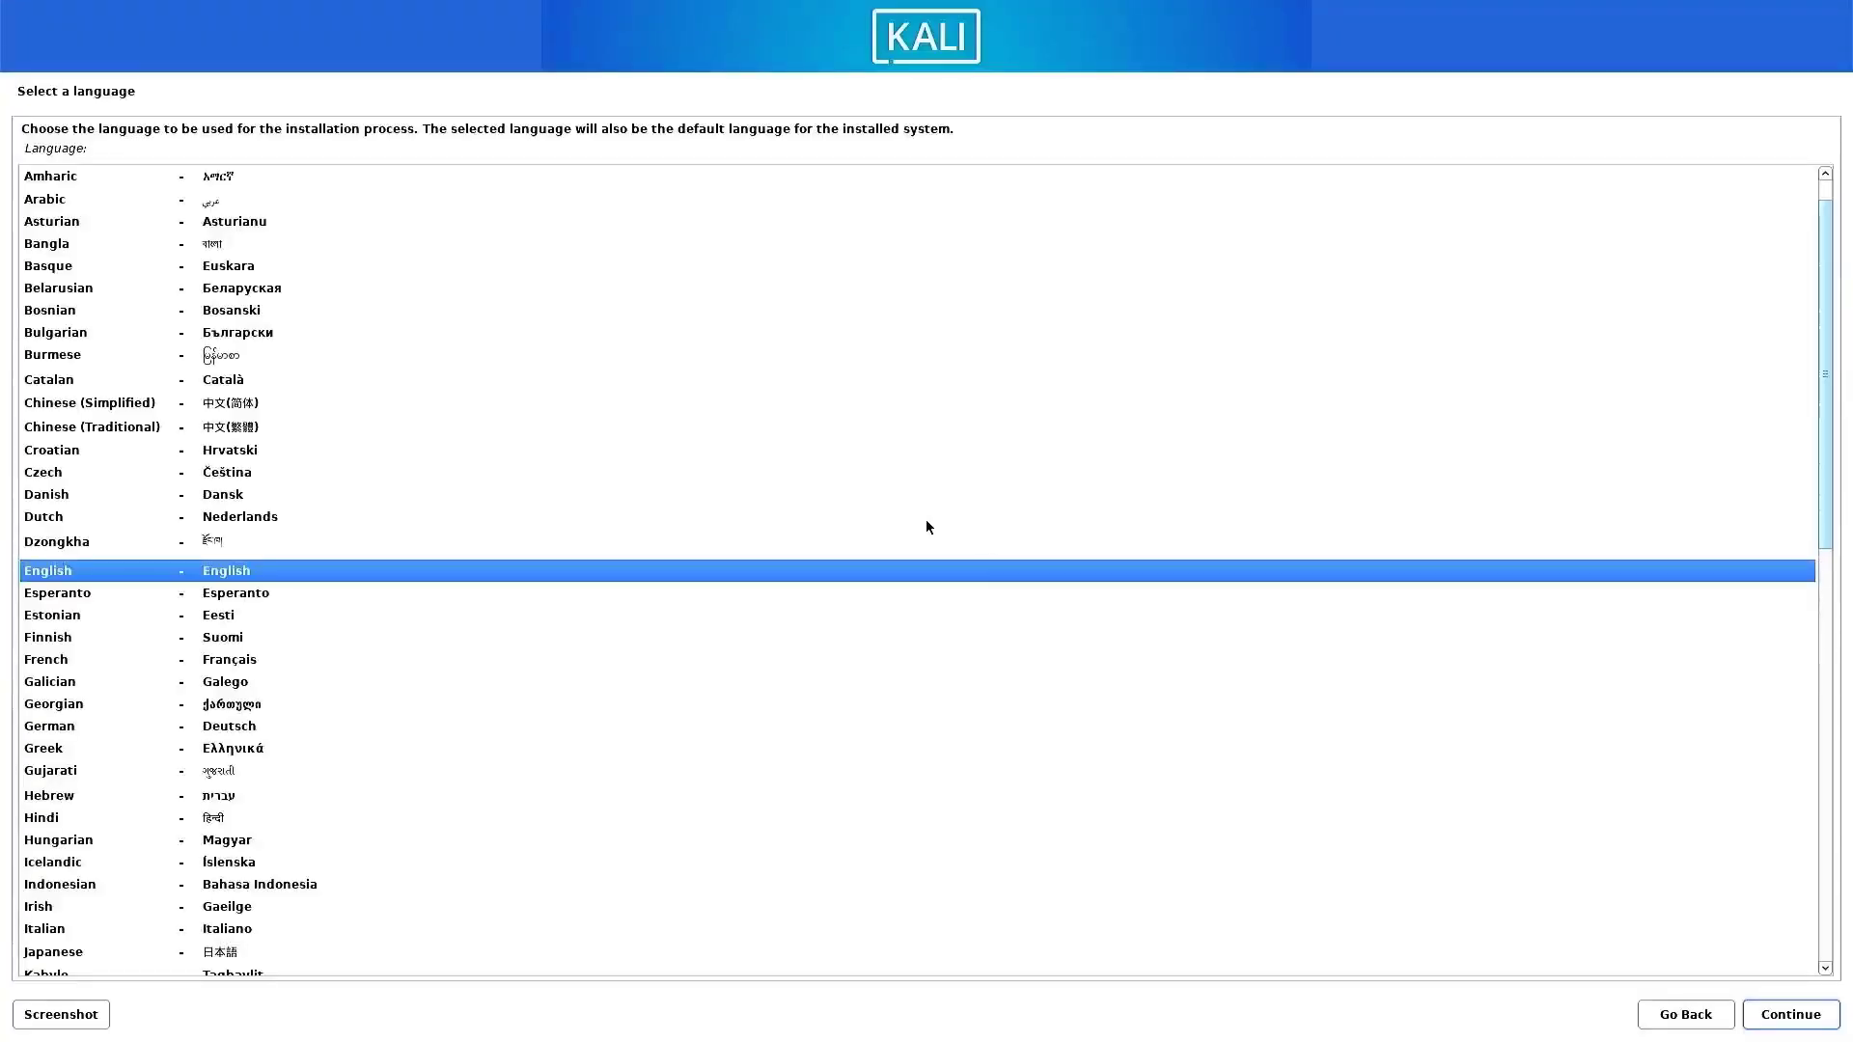
Step: Keep English, choose India as the location, and accept the American English keymap
{"action": "key", "text": "Return"}
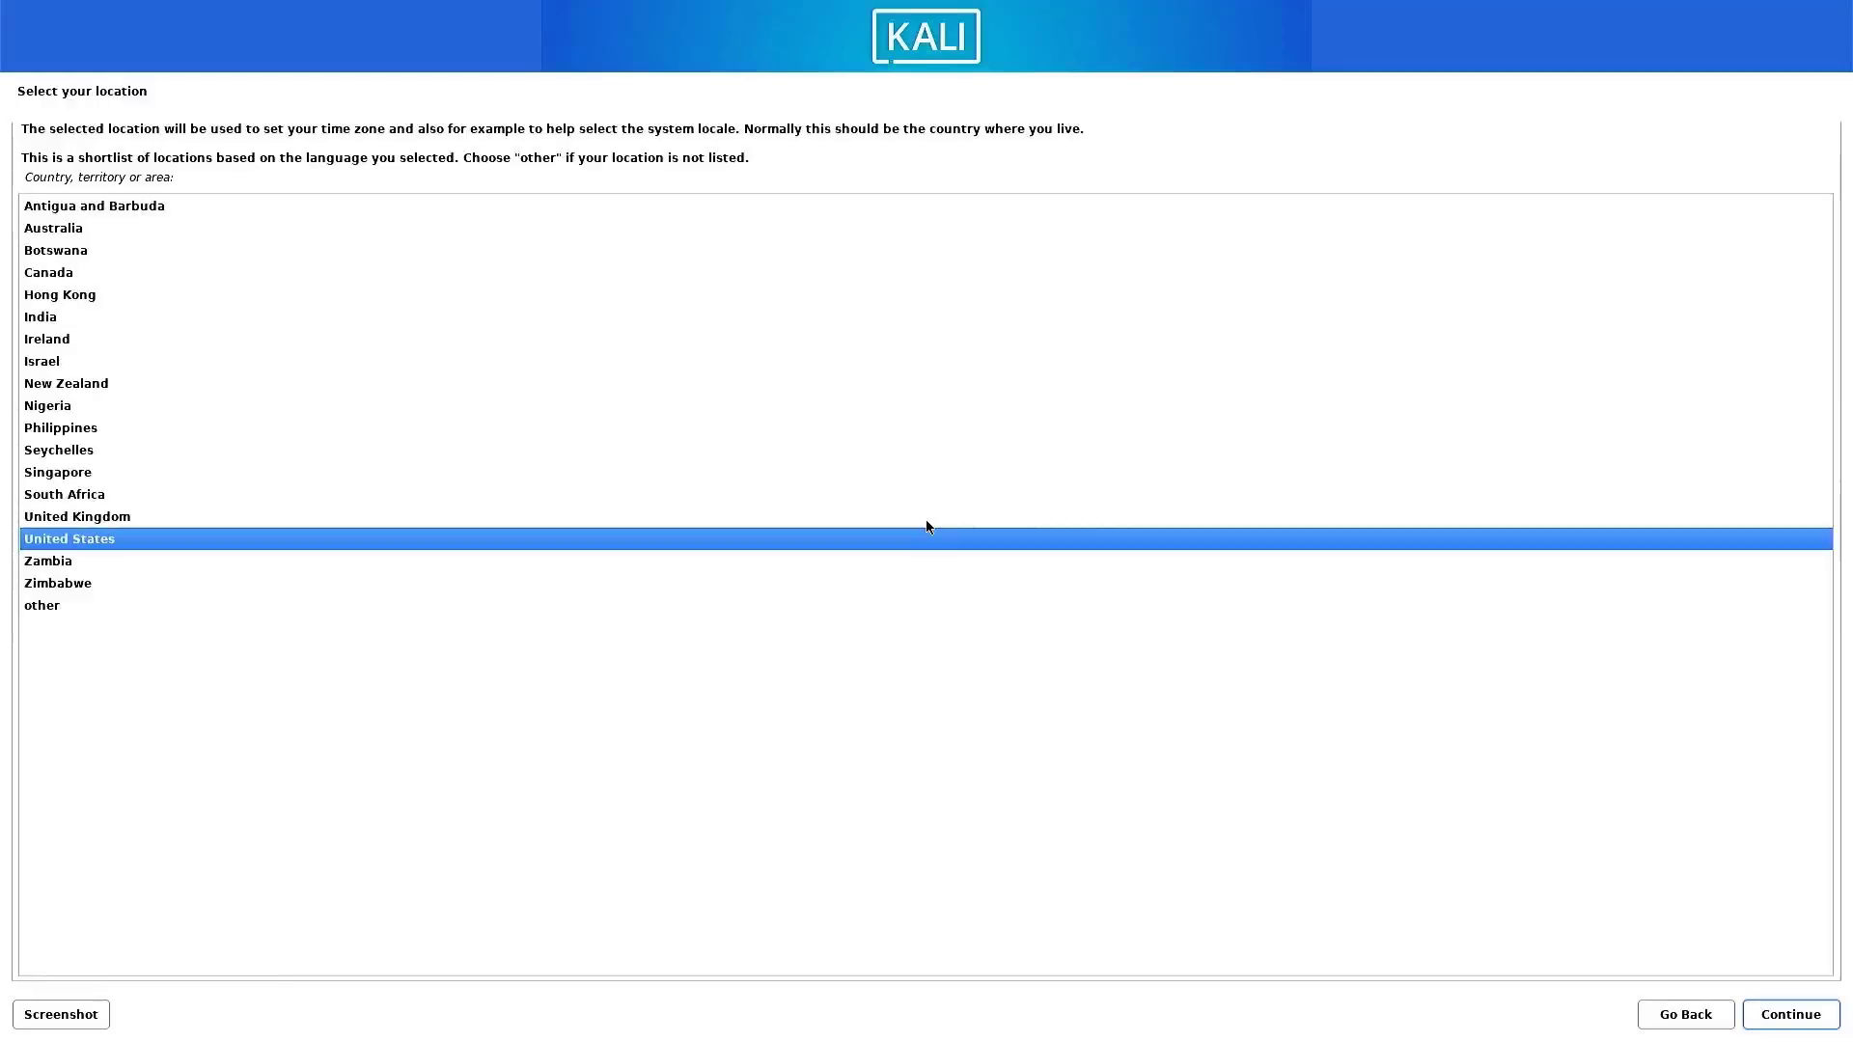
{"action": "key", "text": "Up"}
{"action": "key", "text": "Up"}
{"action": "key", "text": "Up"}
{"action": "key", "text": "Up"}
{"action": "key", "text": "Up"}
{"action": "key", "text": "Up"}
{"action": "key", "text": "Up"}
{"action": "key", "text": "Up"}
{"action": "key", "text": "Up"}
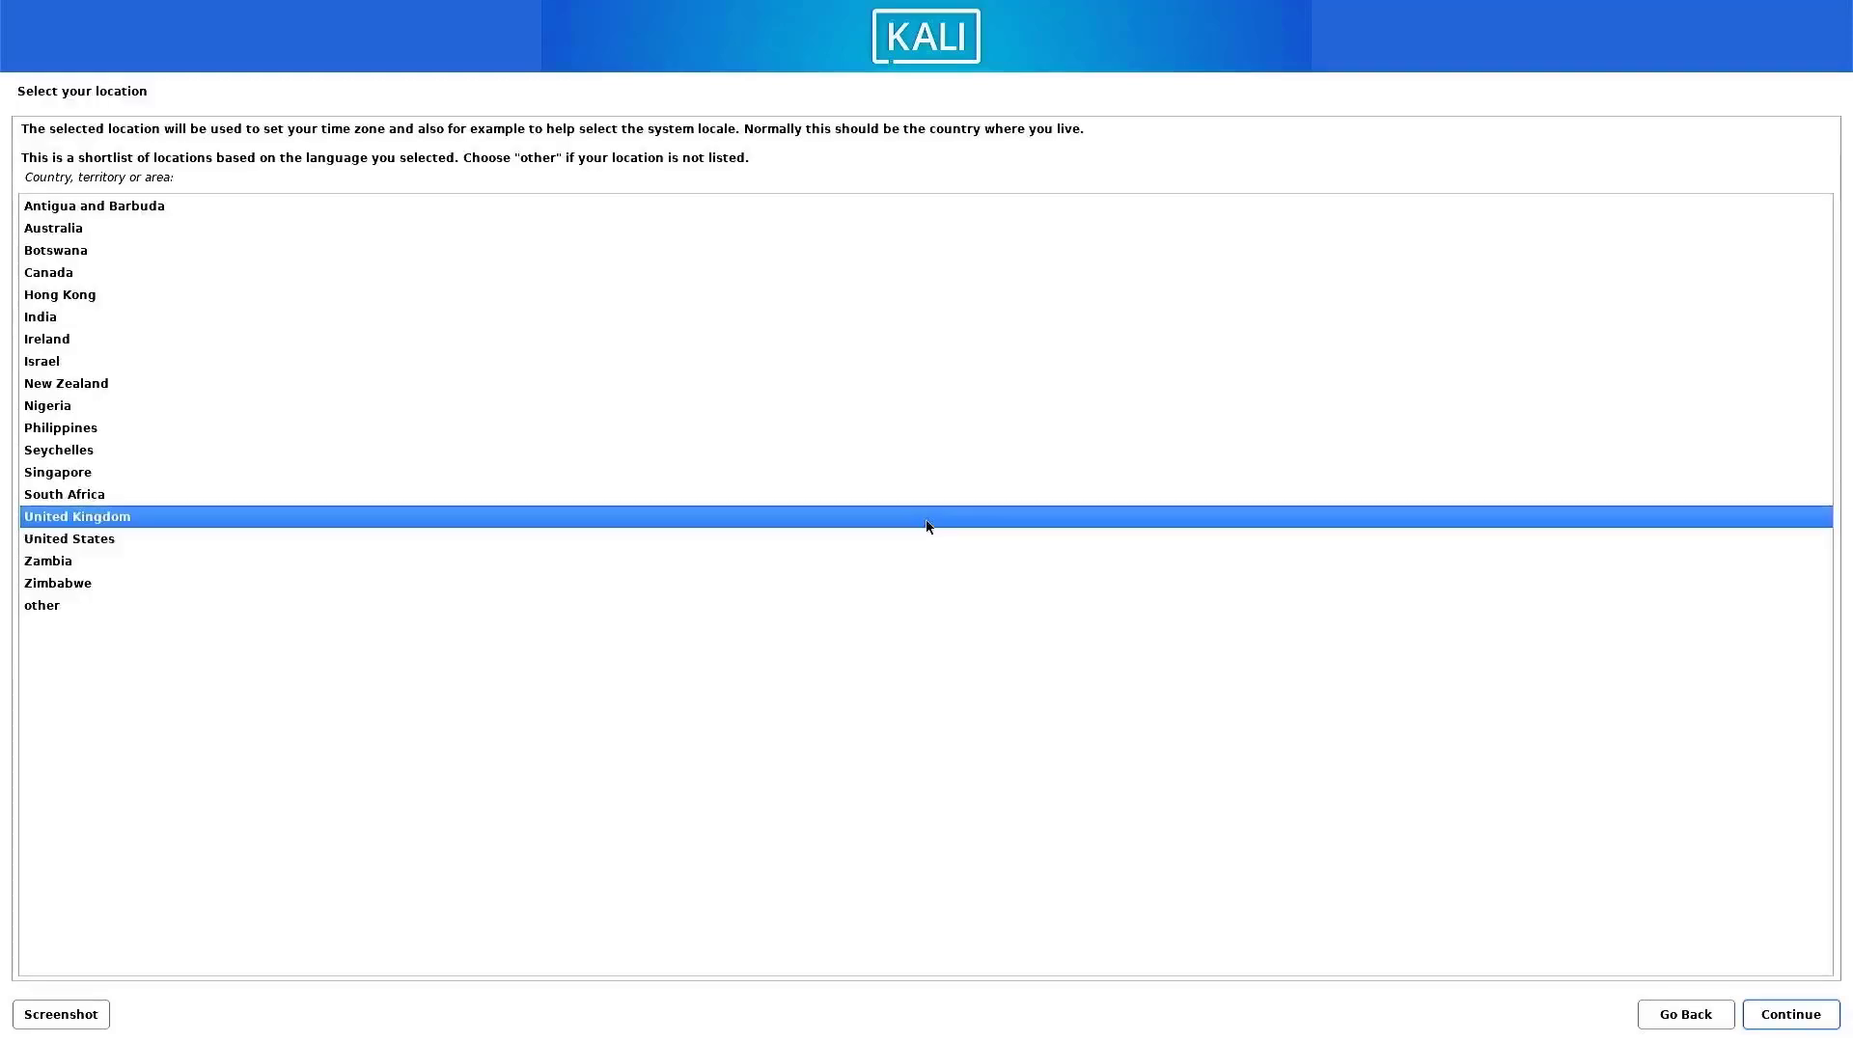
{"action": "key", "text": "Up"}
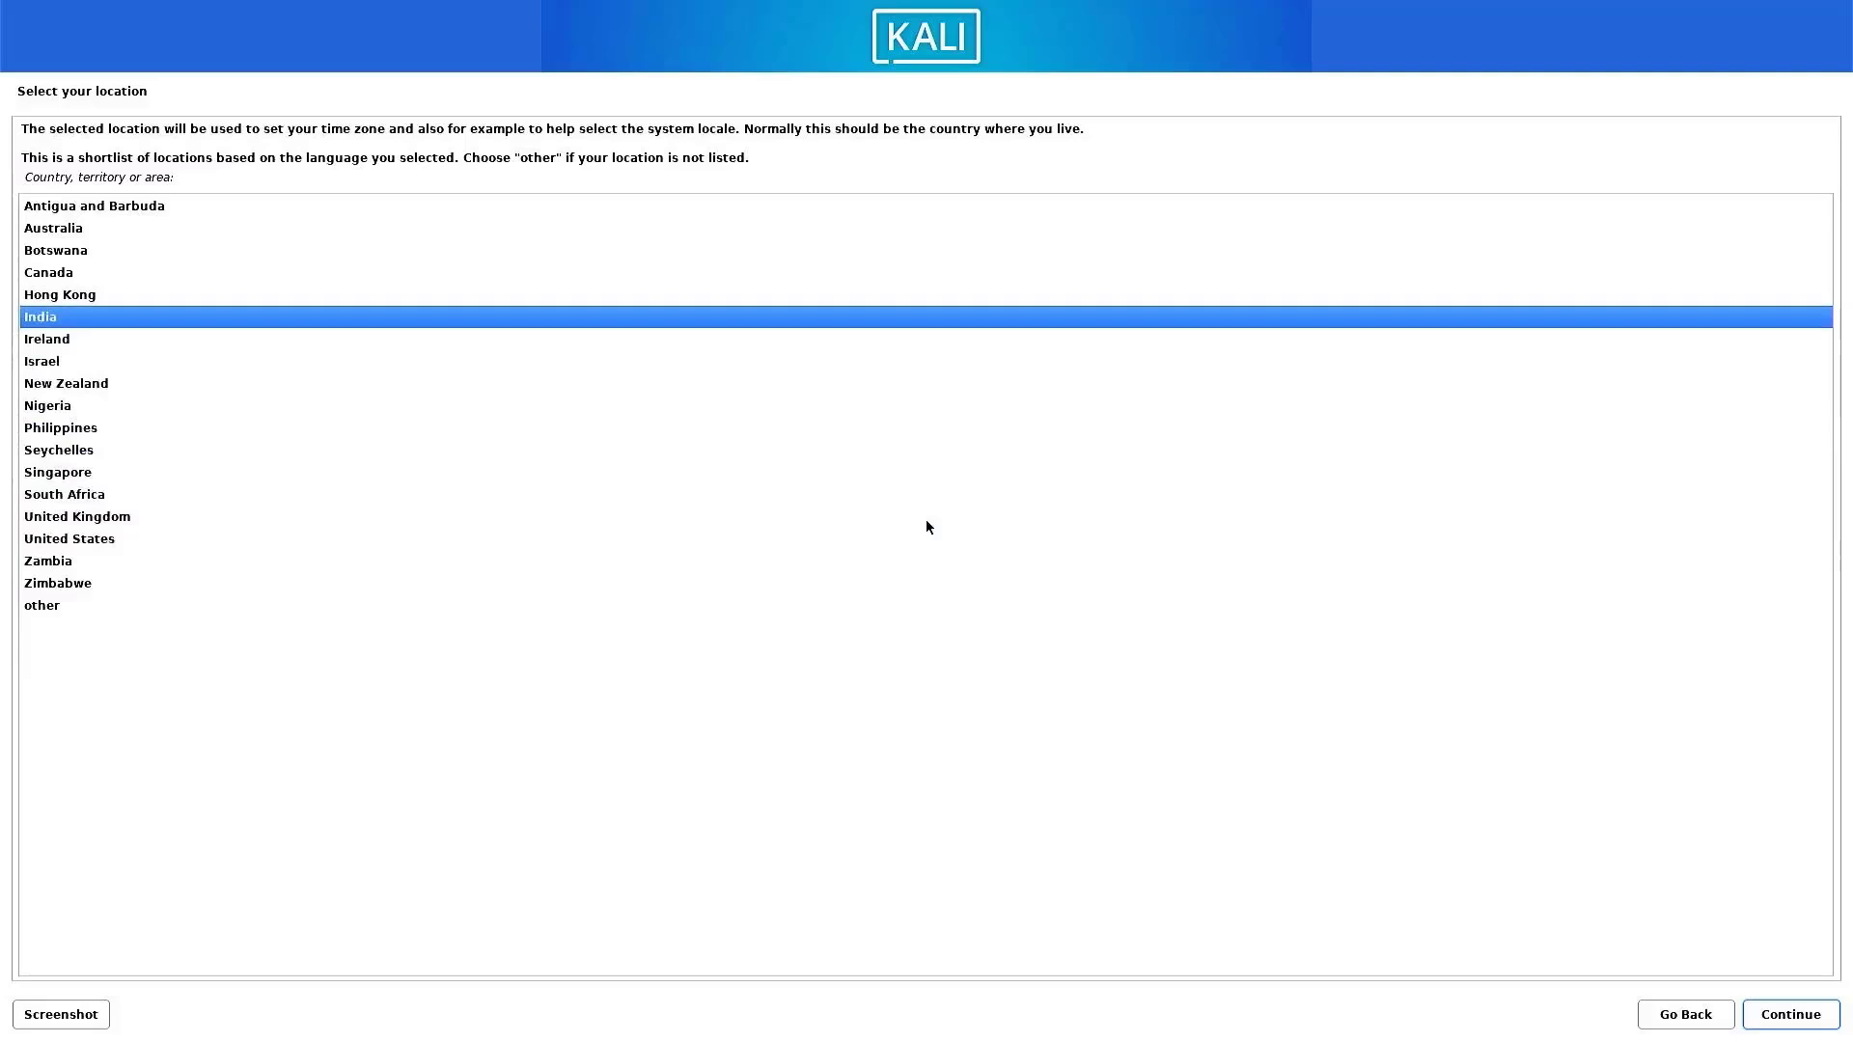
{"action": "key", "text": "Return"}
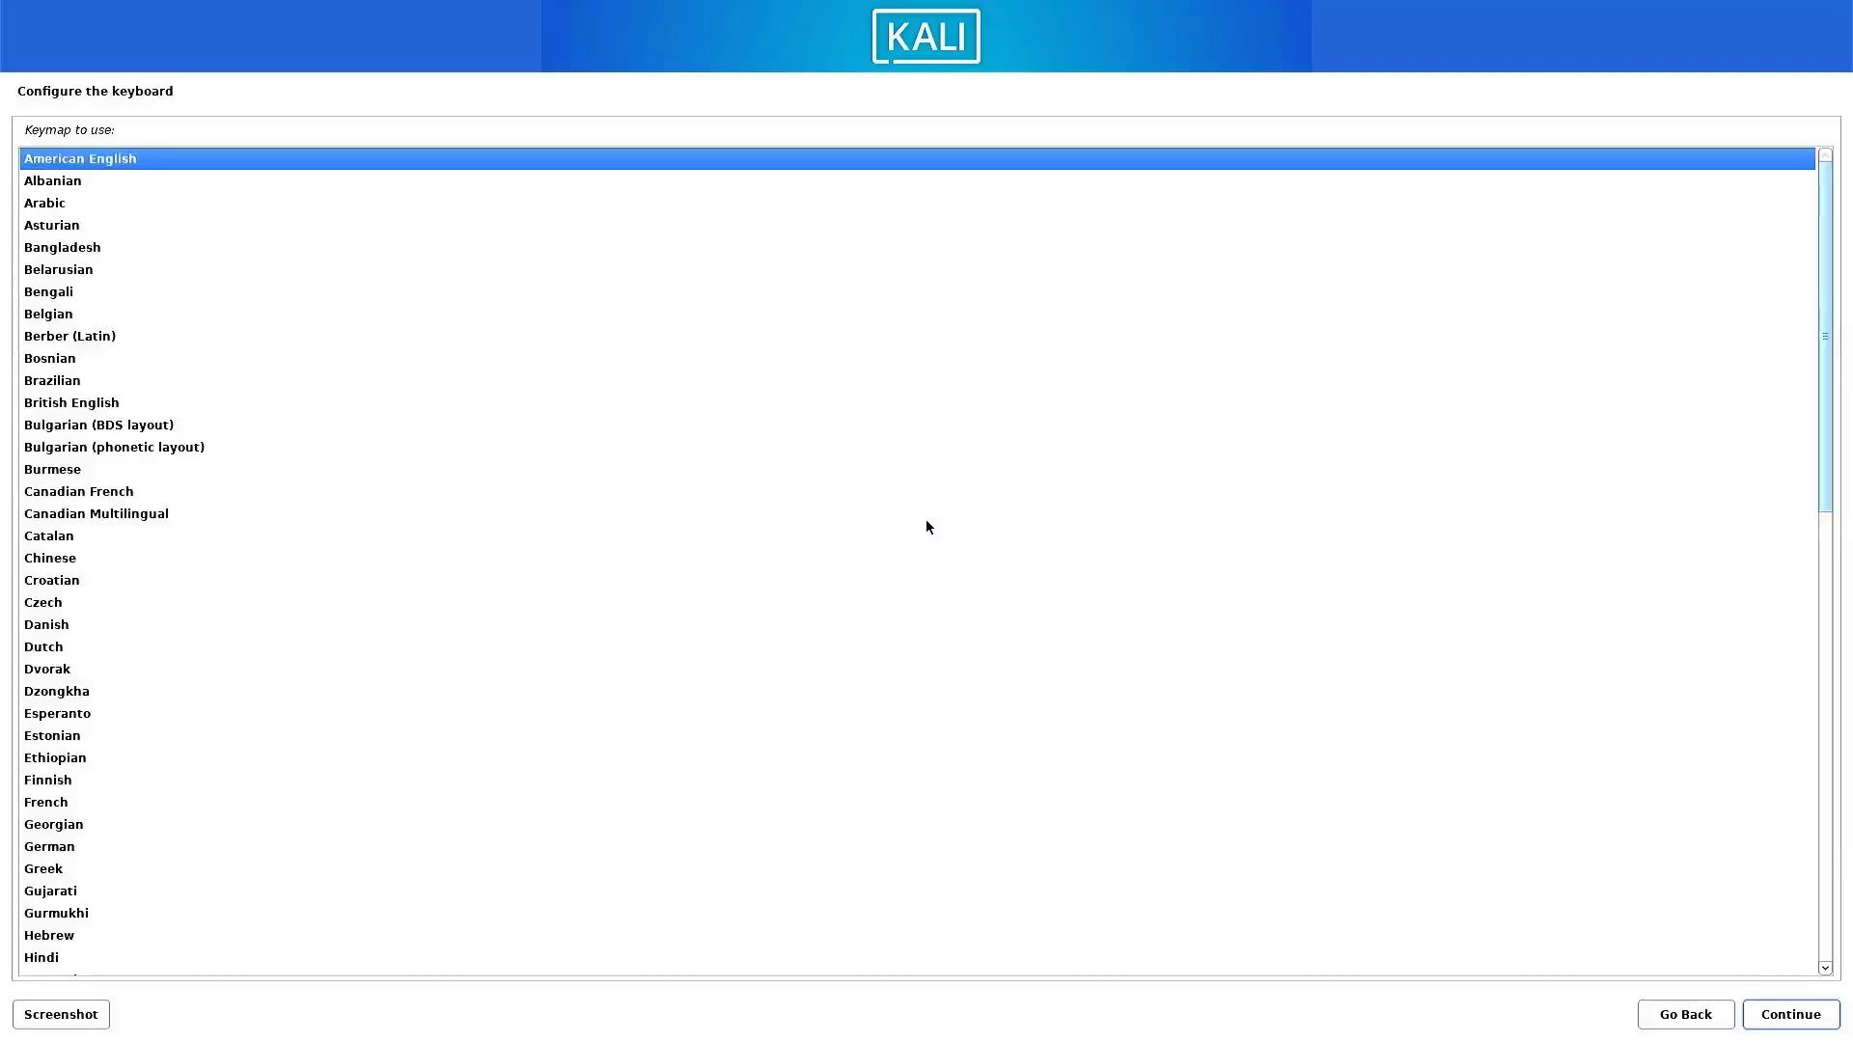
{"action": "key", "text": "Return"}
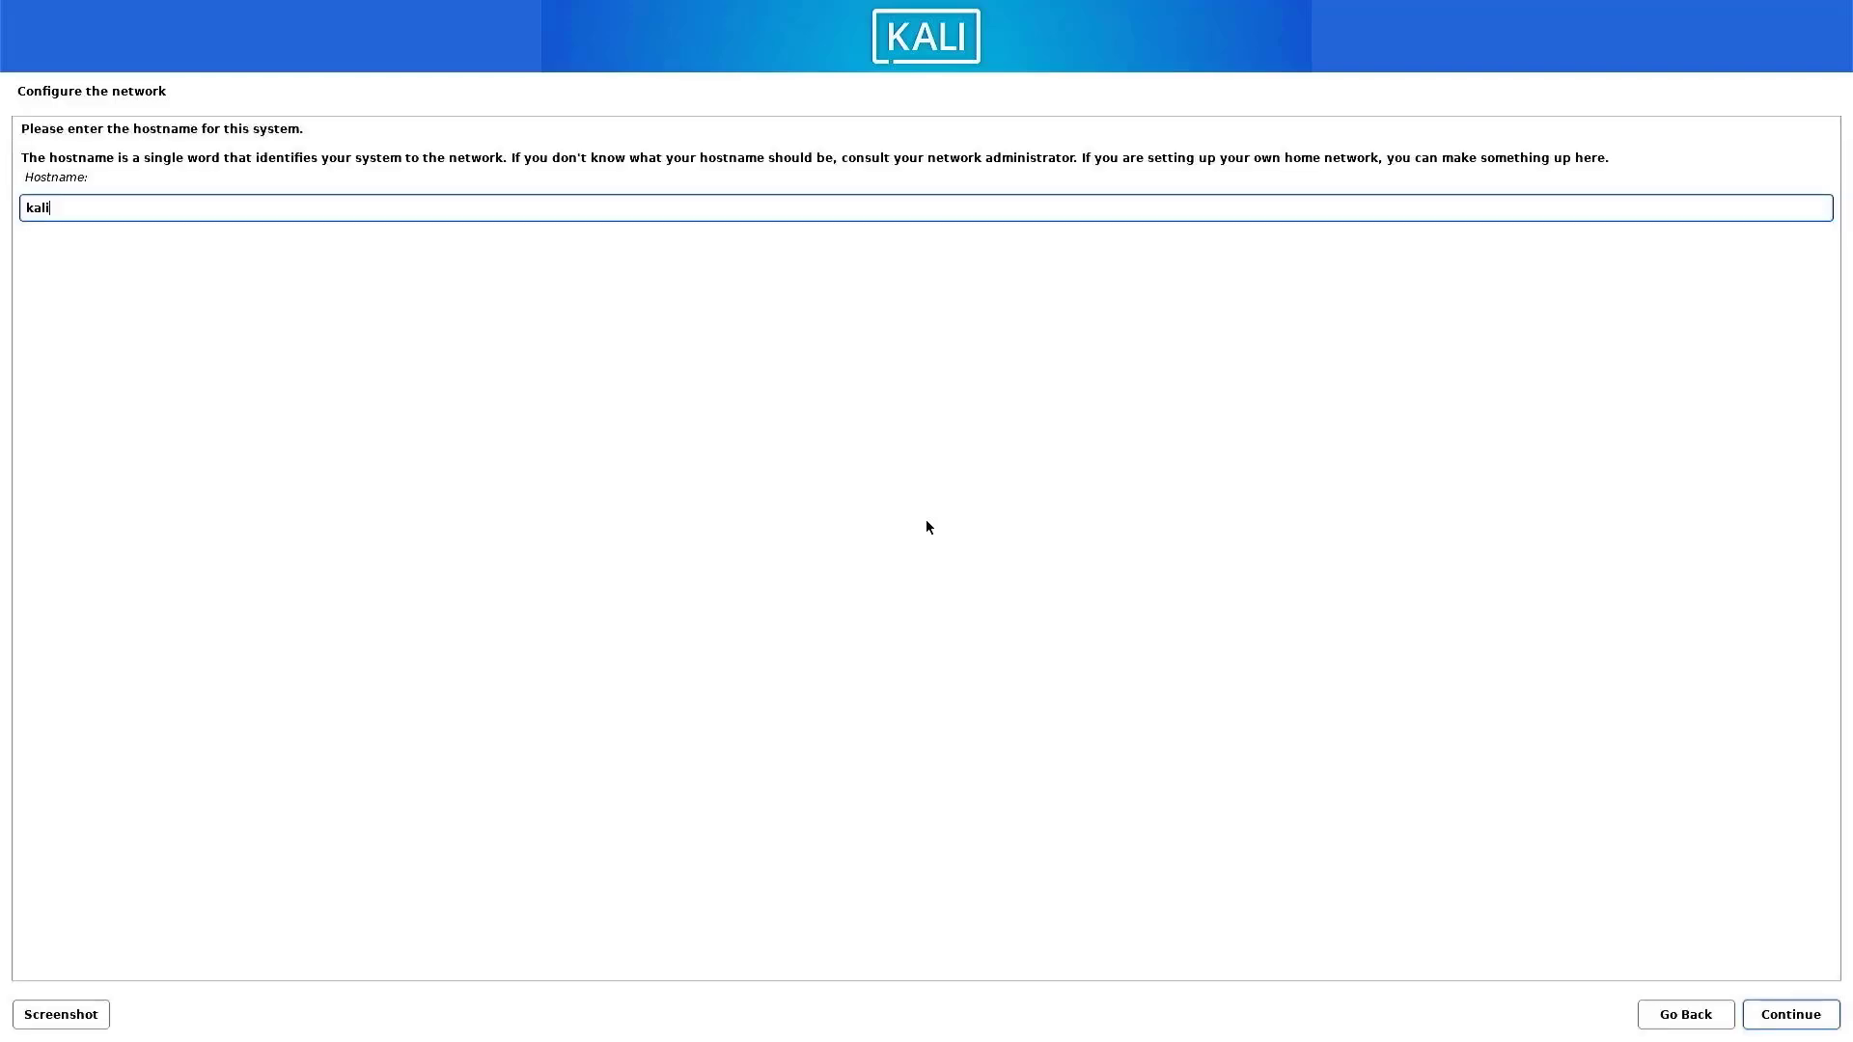
Step: Accept the hostname kali, then enter the user's full name and username
{"action": "key", "text": "Return"}
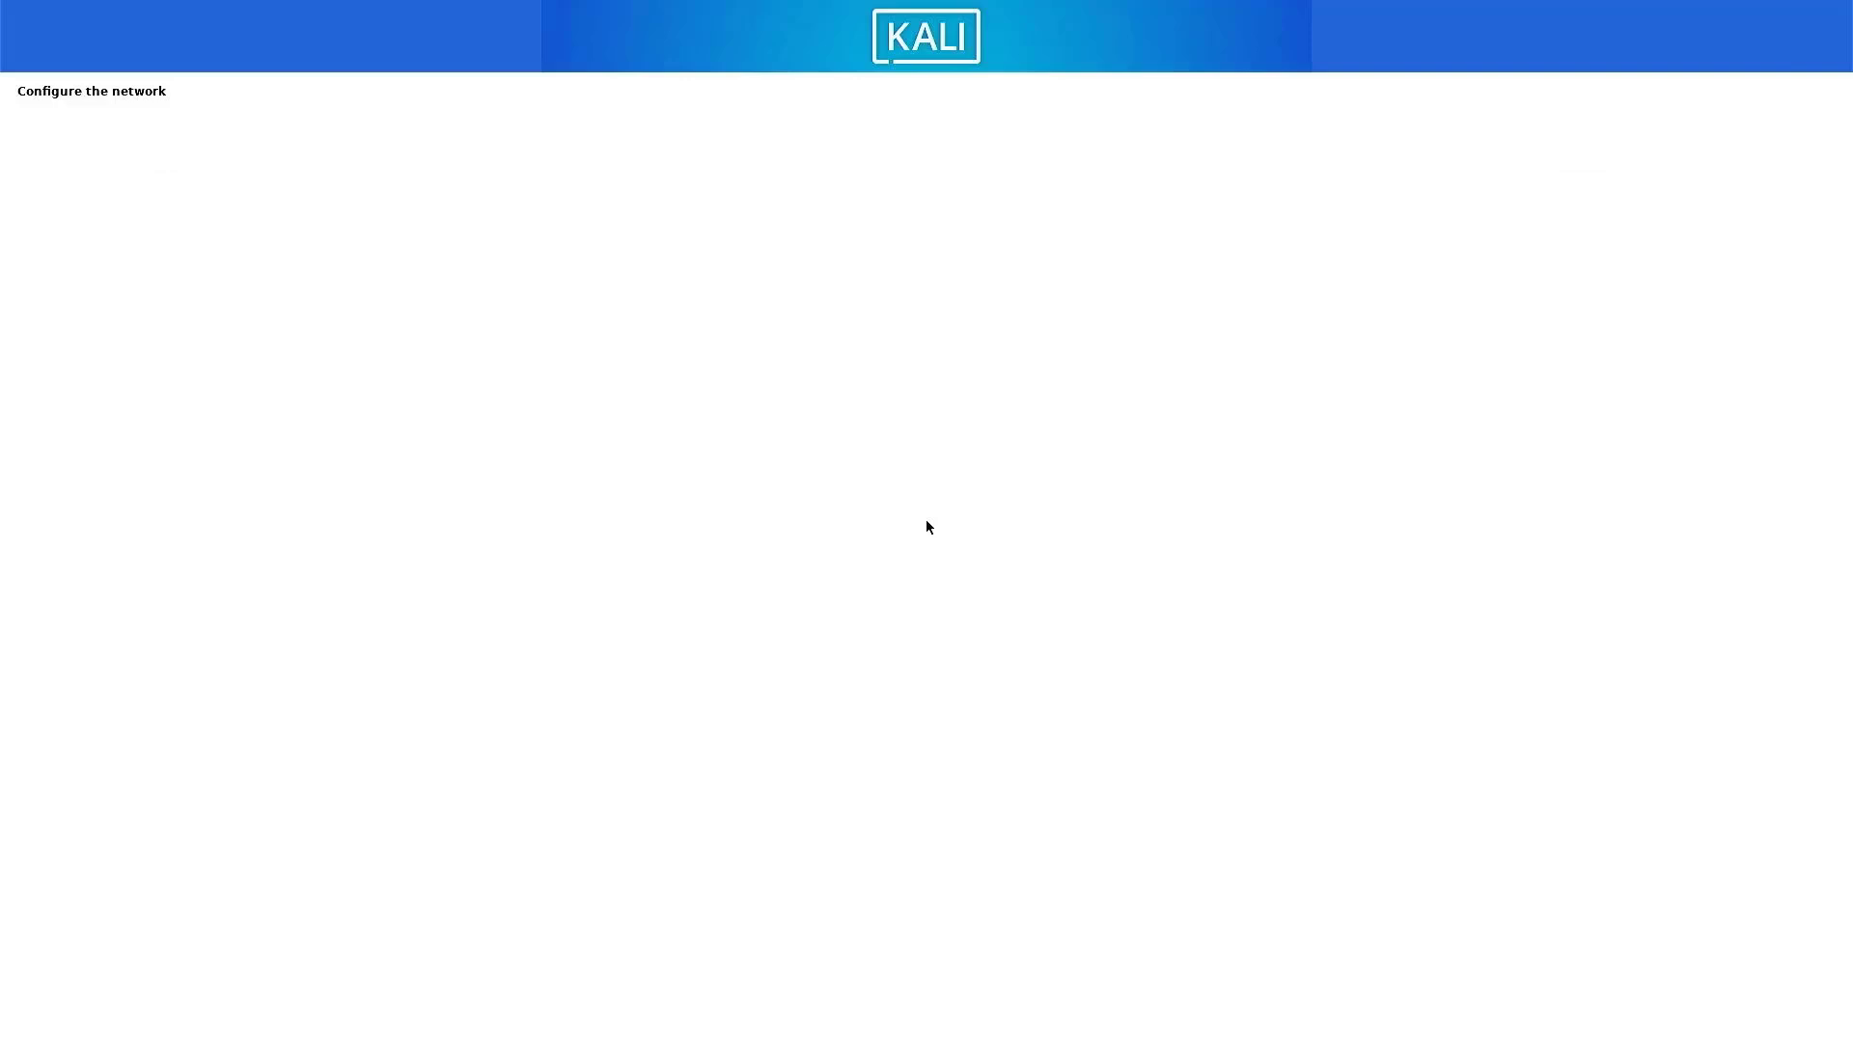
{"action": "type", "text": "TE"}
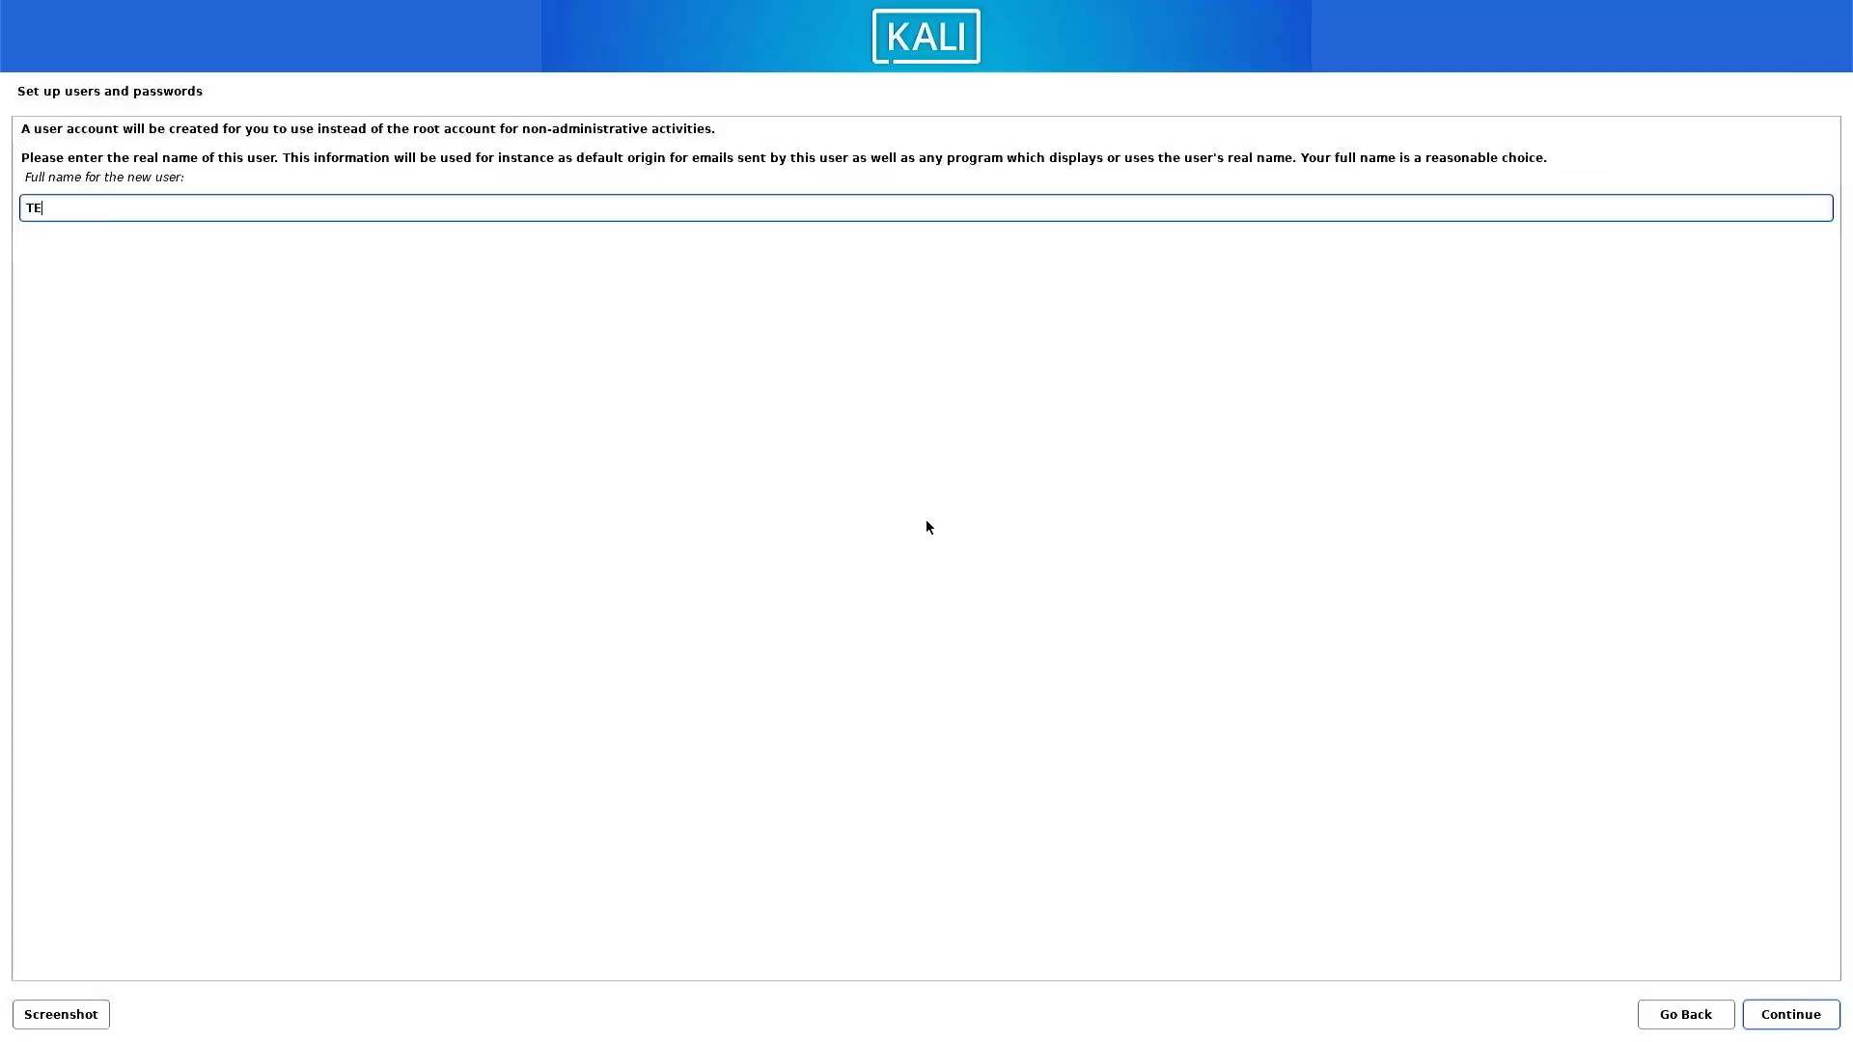
{"action": "type", "text": "CH DHEE"}
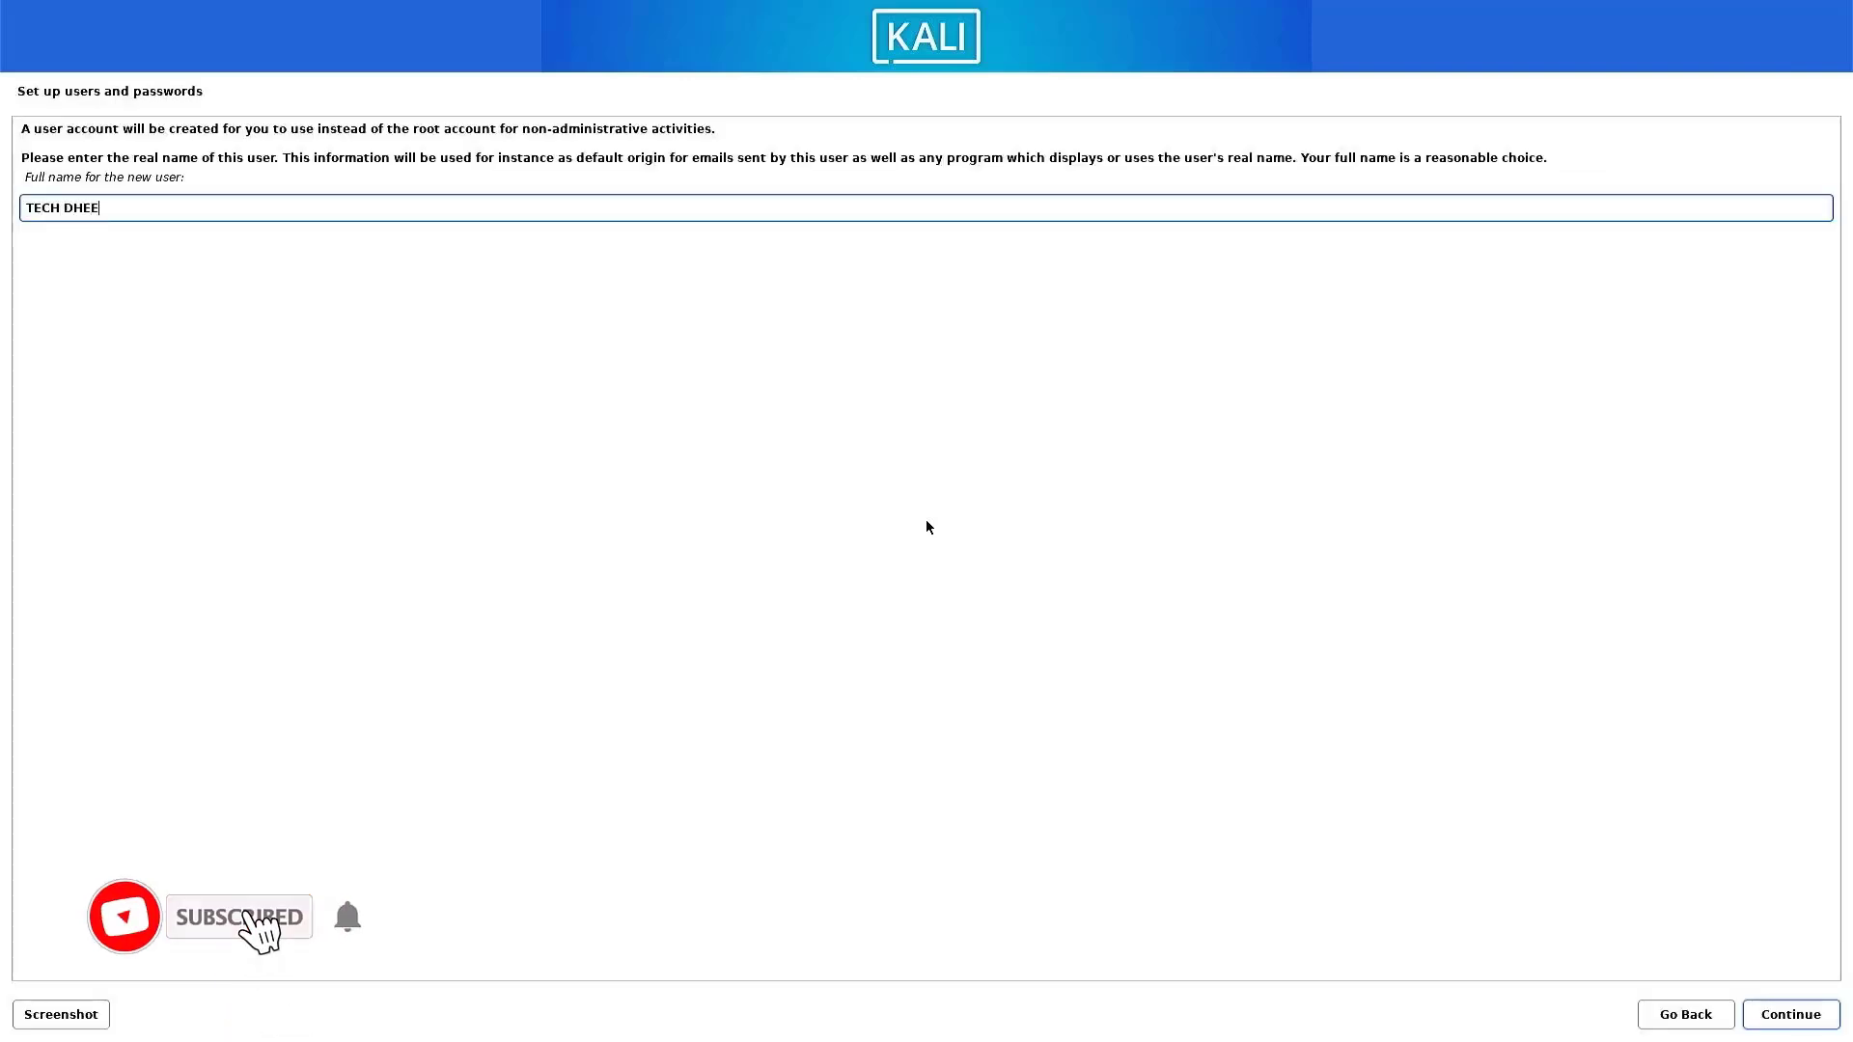
{"action": "key", "text": "Return"}
{"action": "type", "text": "techdhee"}
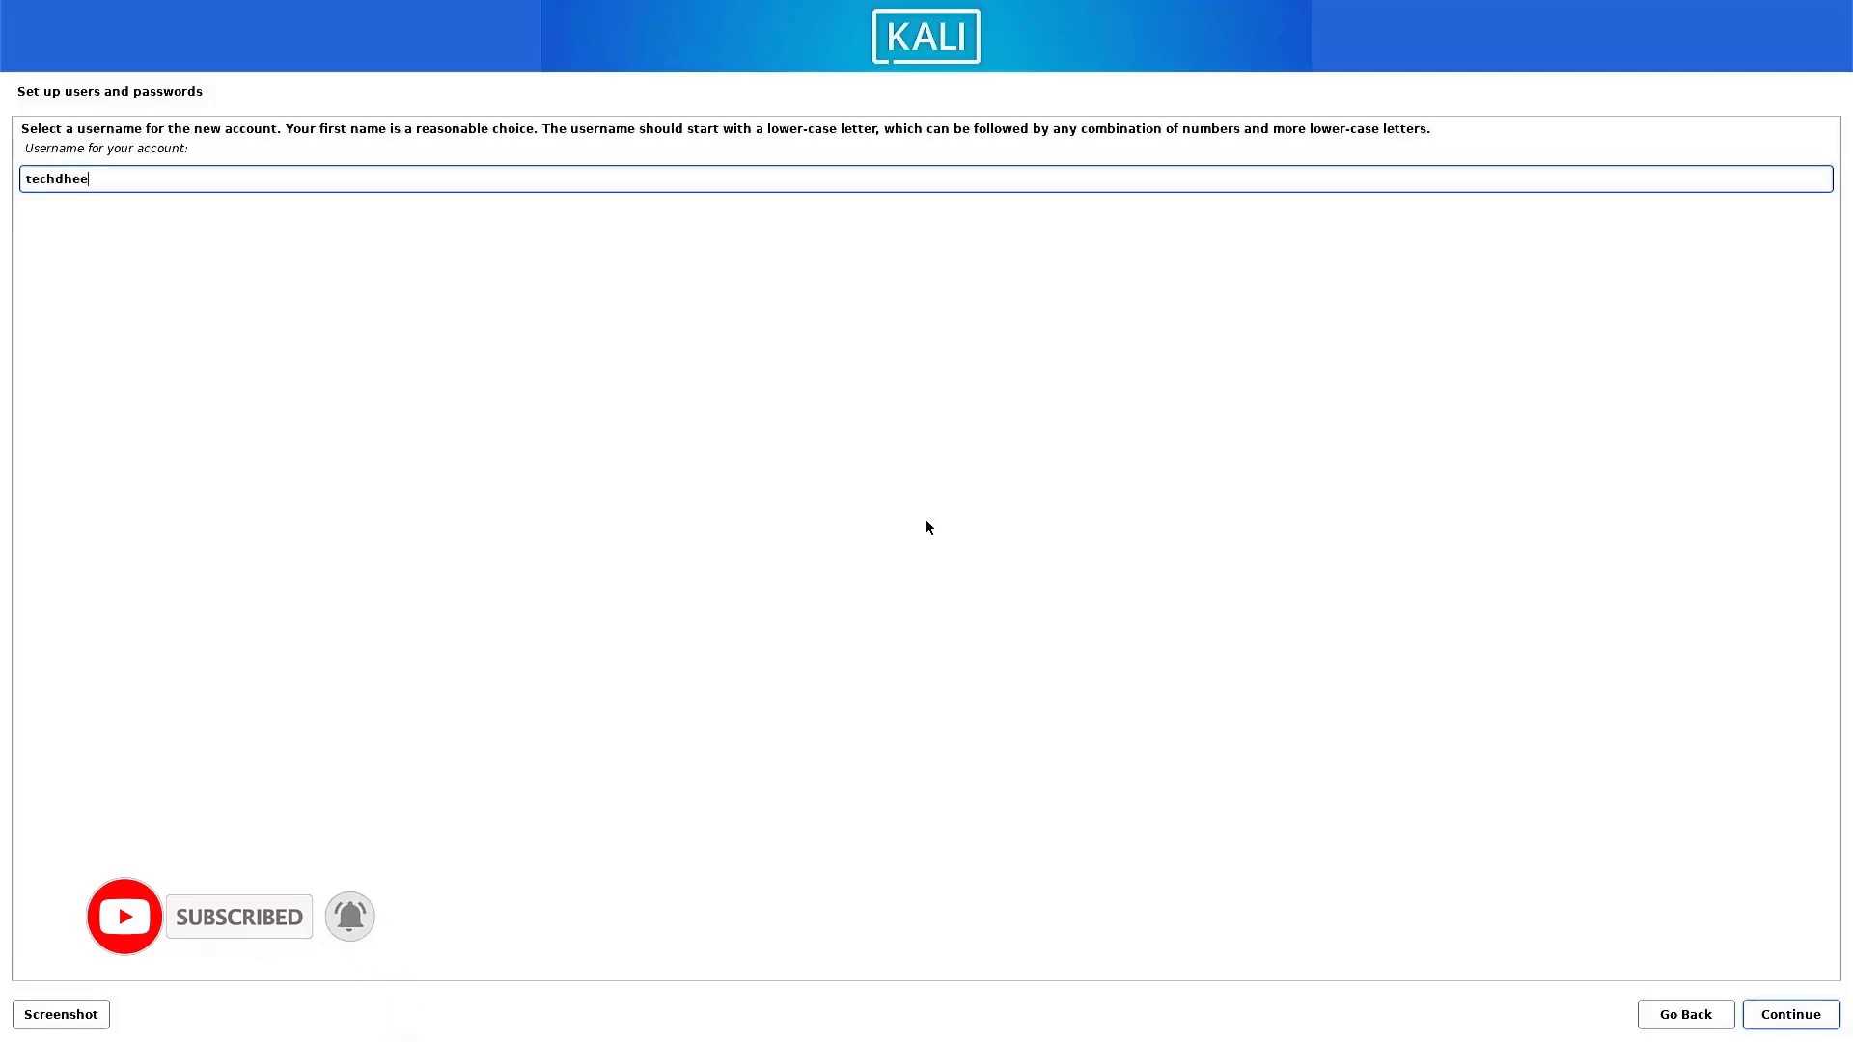
{"action": "key", "text": "Return"}
Step: Set the user account password and confirm it in the verification field
{"action": "type", "text": "••••••••"}
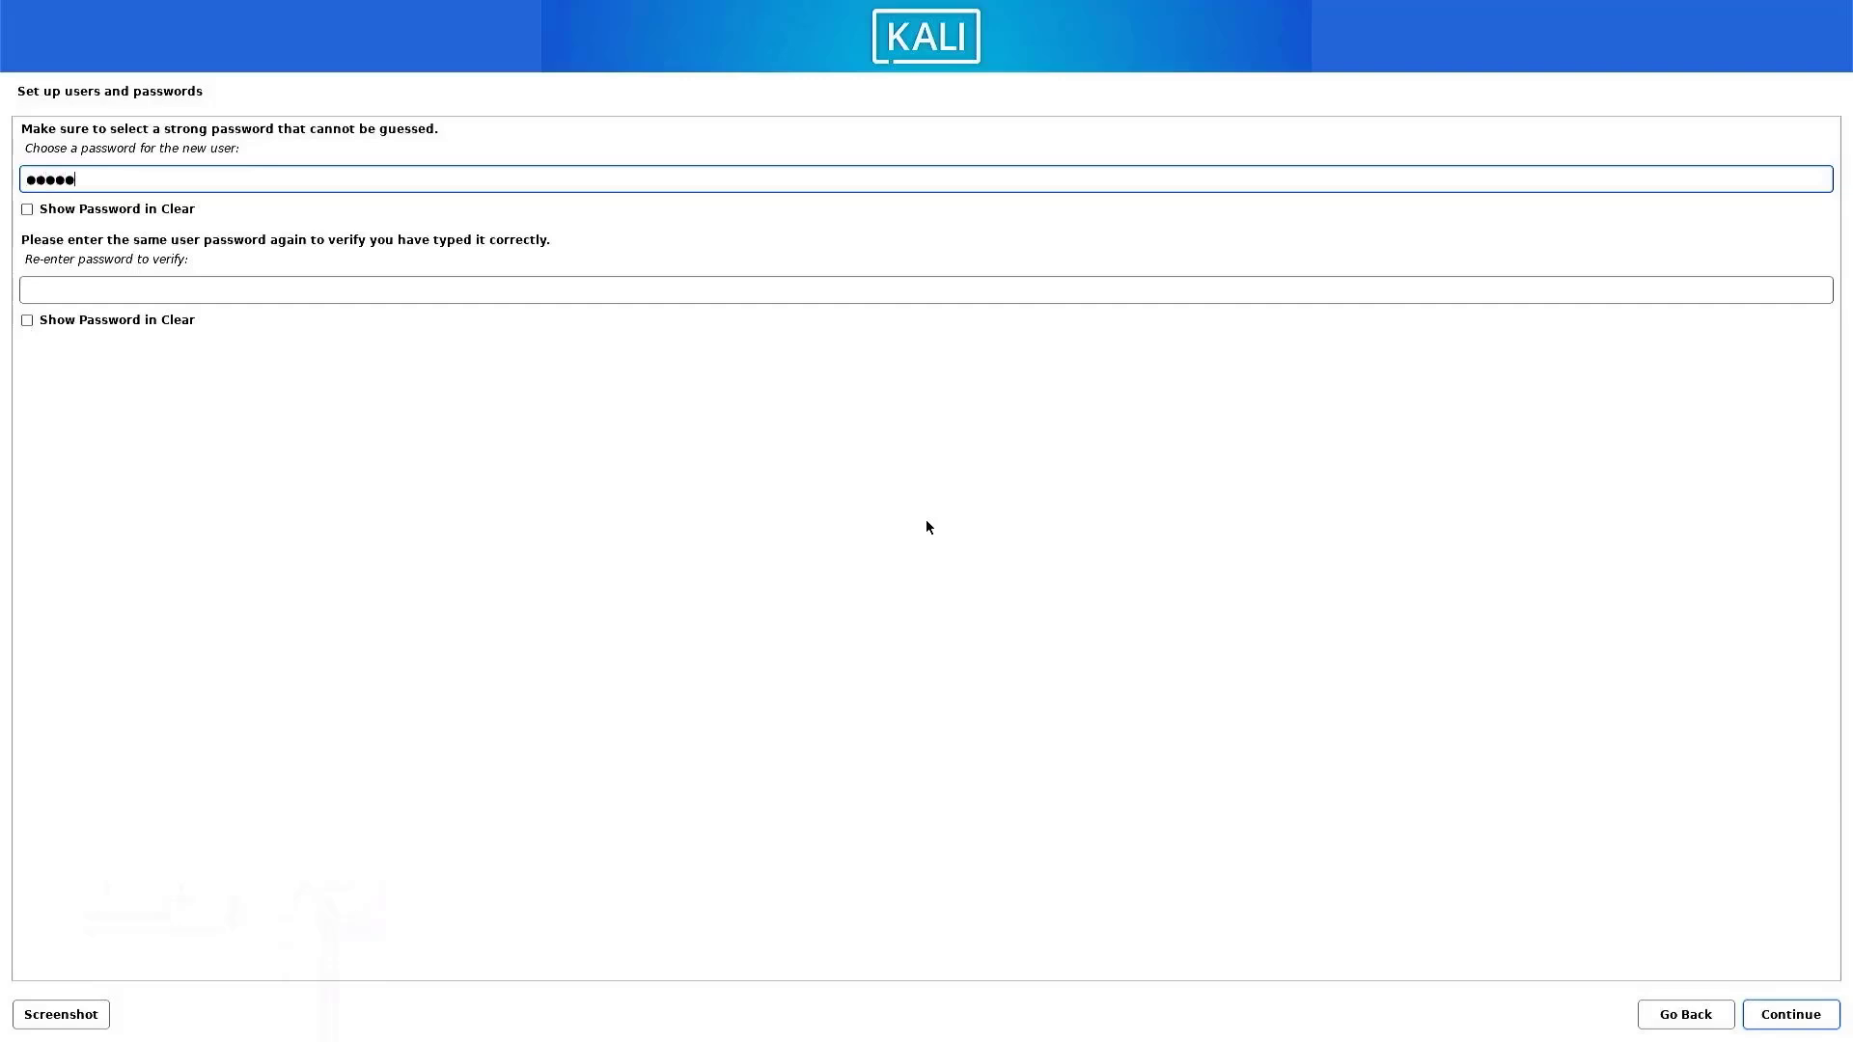
{"action": "key", "text": "Tab"}
{"action": "type", "text": "••••••••"}
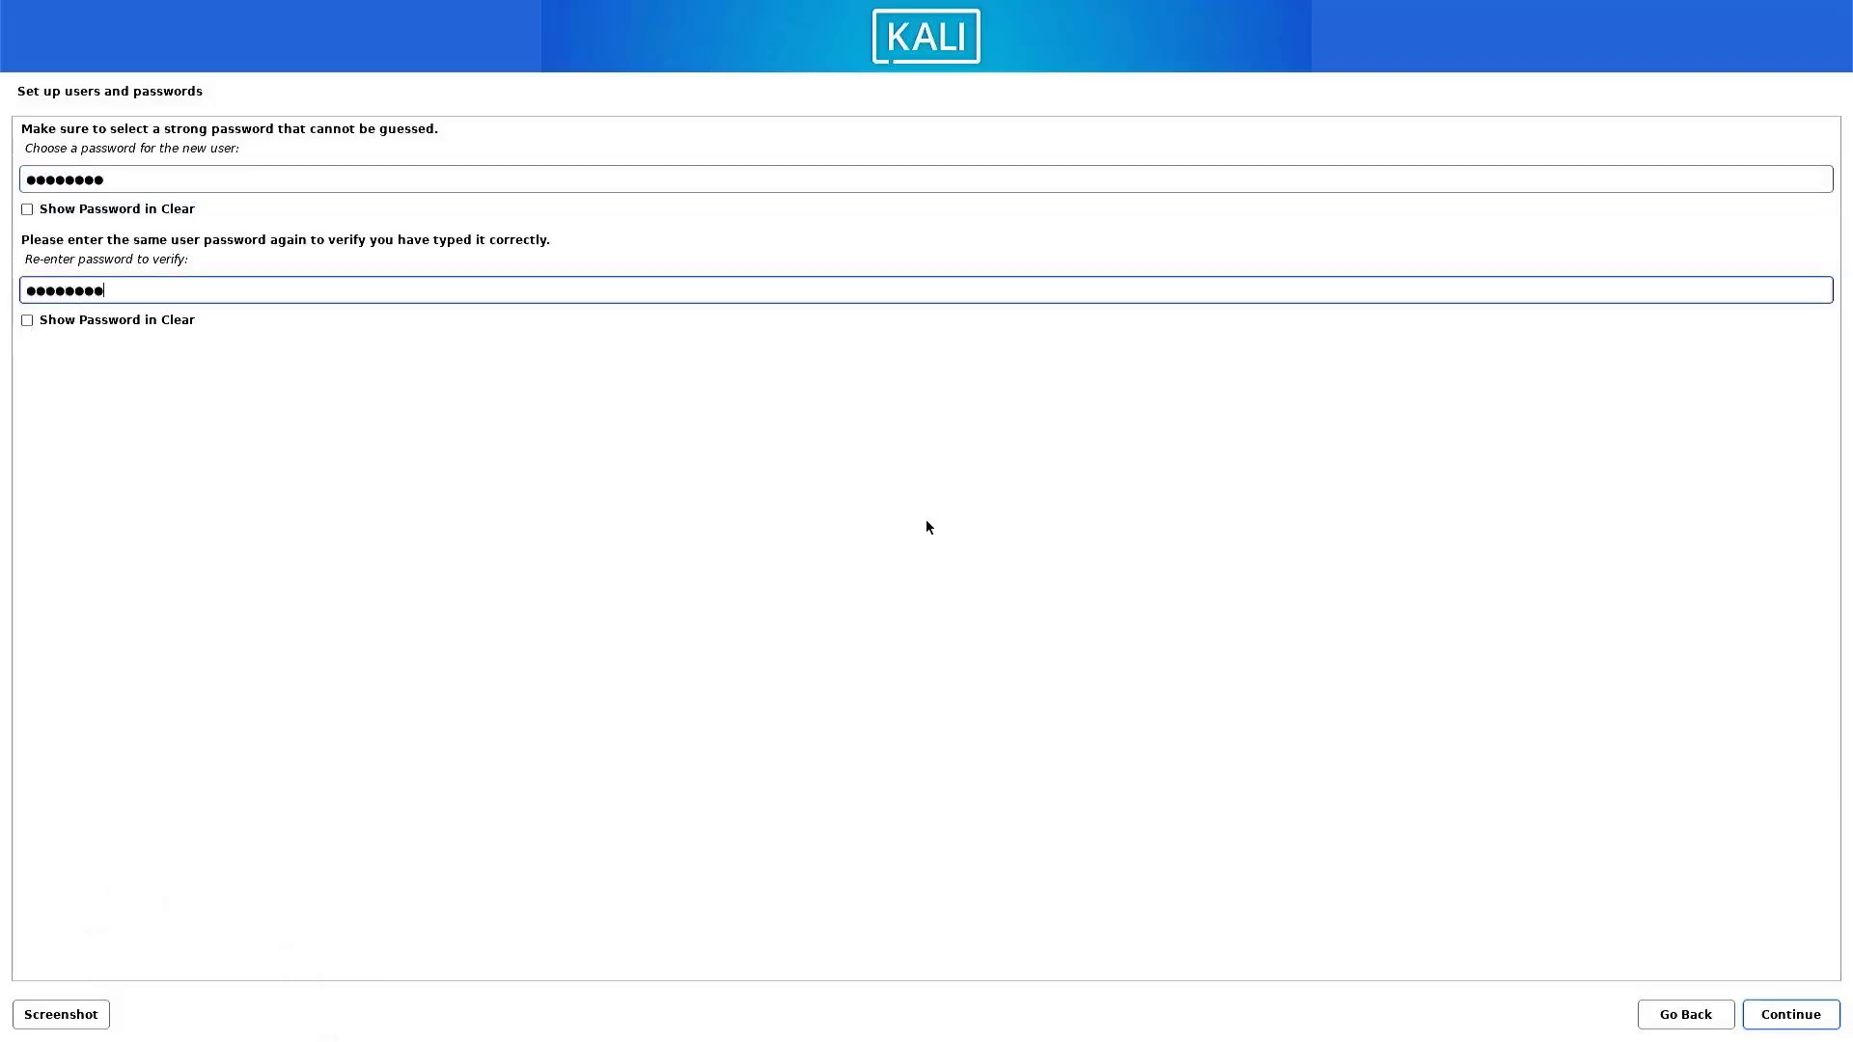
{"action": "key", "text": "Return"}
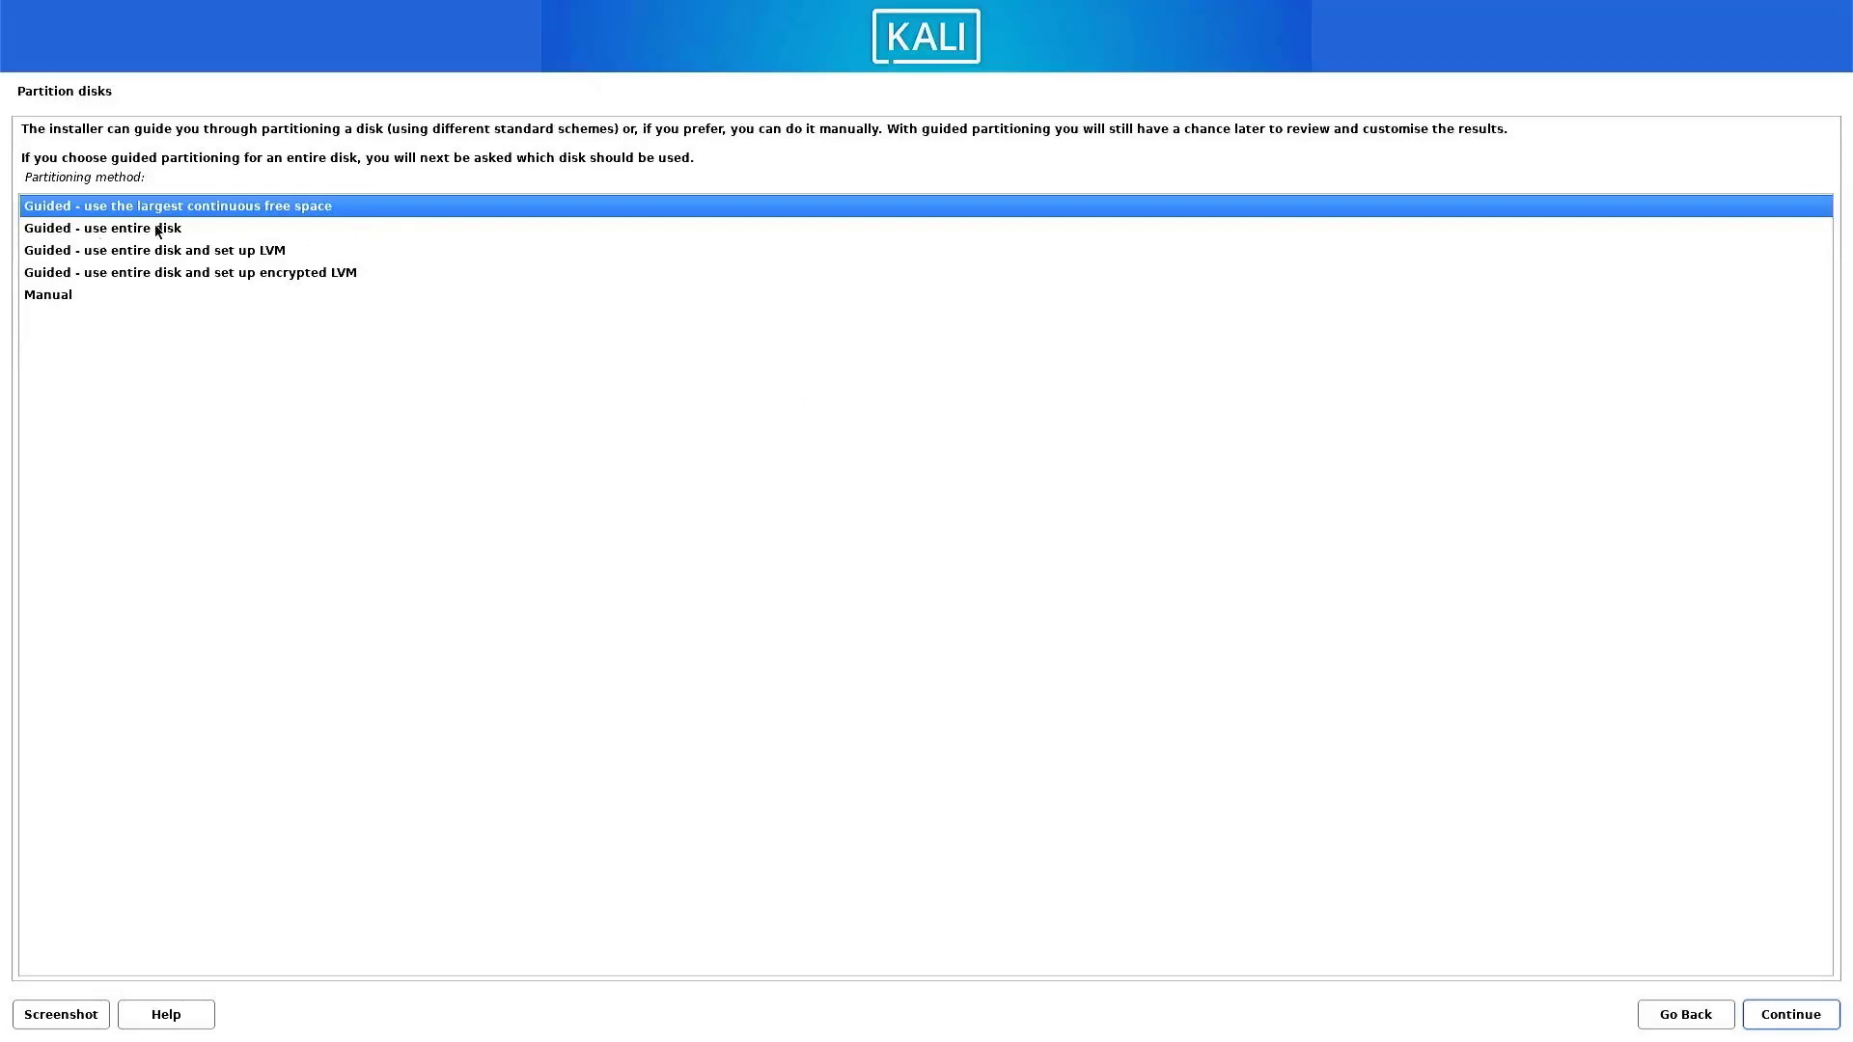
Step: Choose Manual partitioning to reach the 256.1 GB disk's partition overview
{"action": "left_click", "coordinate": [45, 304]}
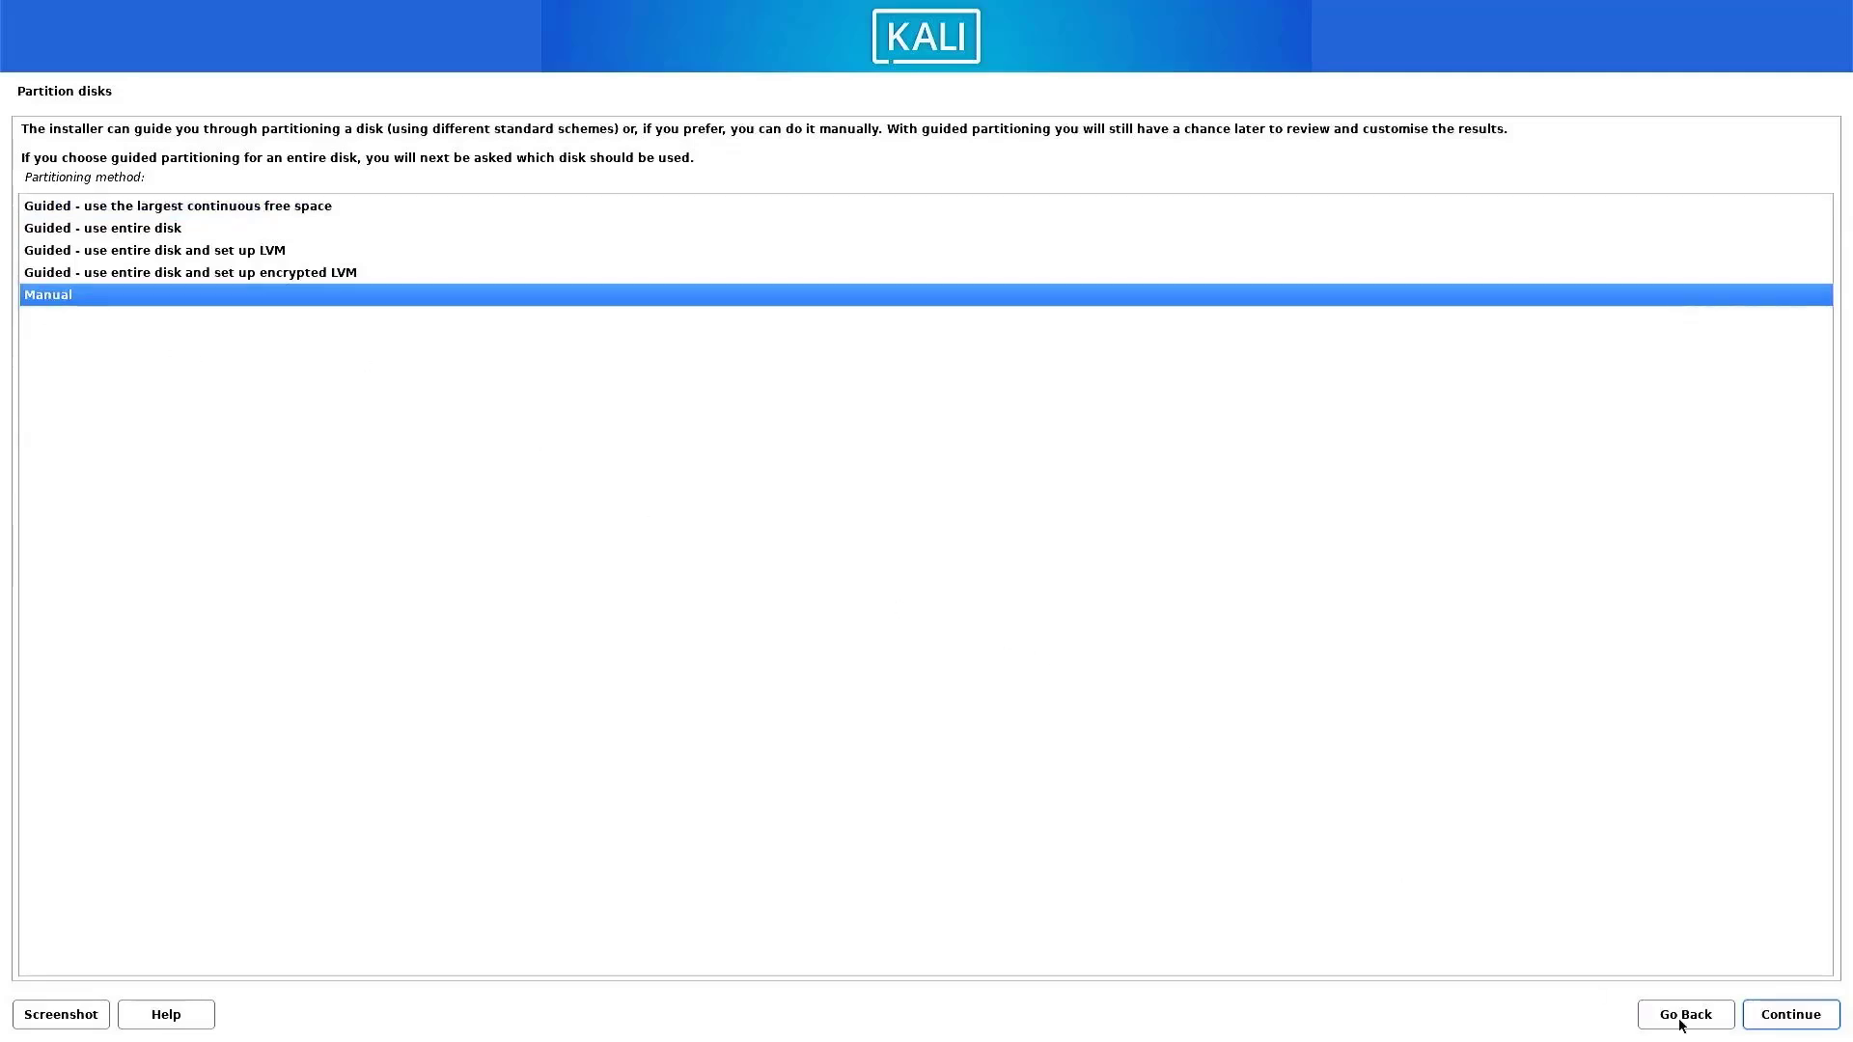
{"action": "left_click", "coordinate": [1779, 1021]}
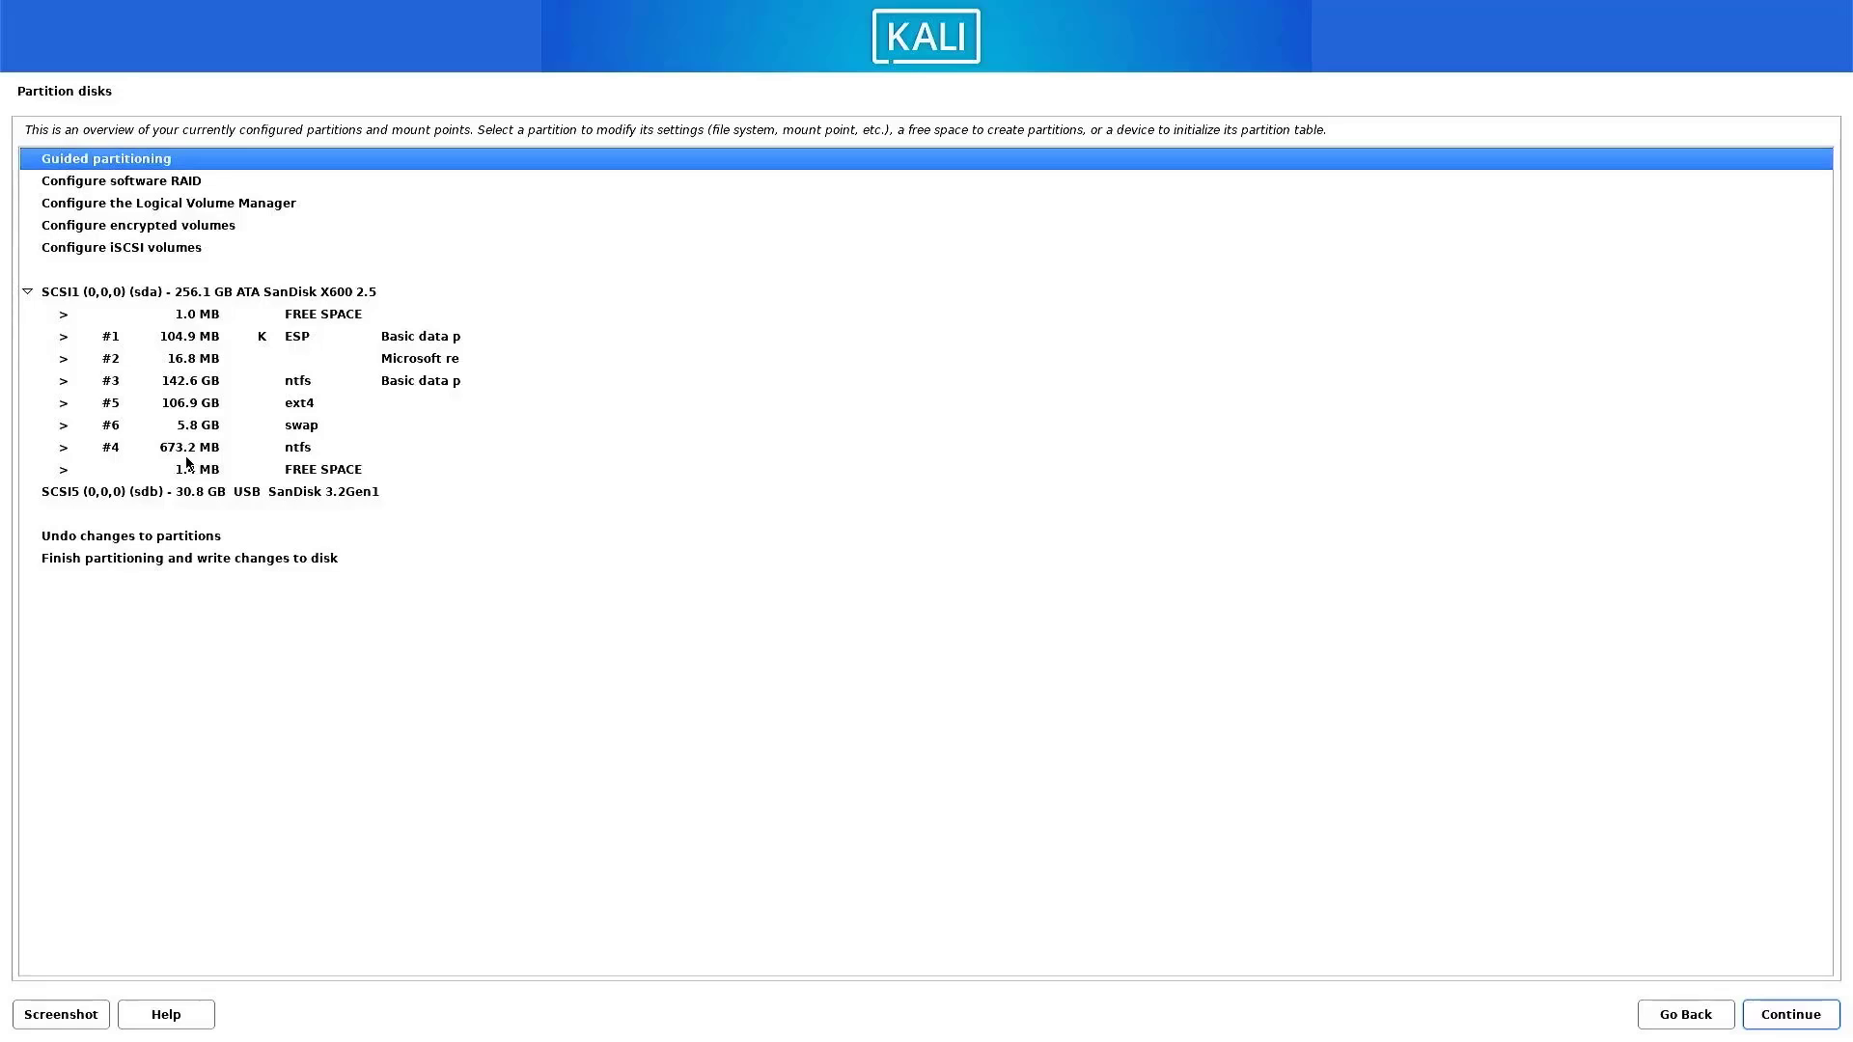
Step: Delete partition #1 ESP, the 16.8 MB partition #2 and the 142.6 GB ntfs partition #3
{"action": "double_click", "coordinate": [199, 335]}
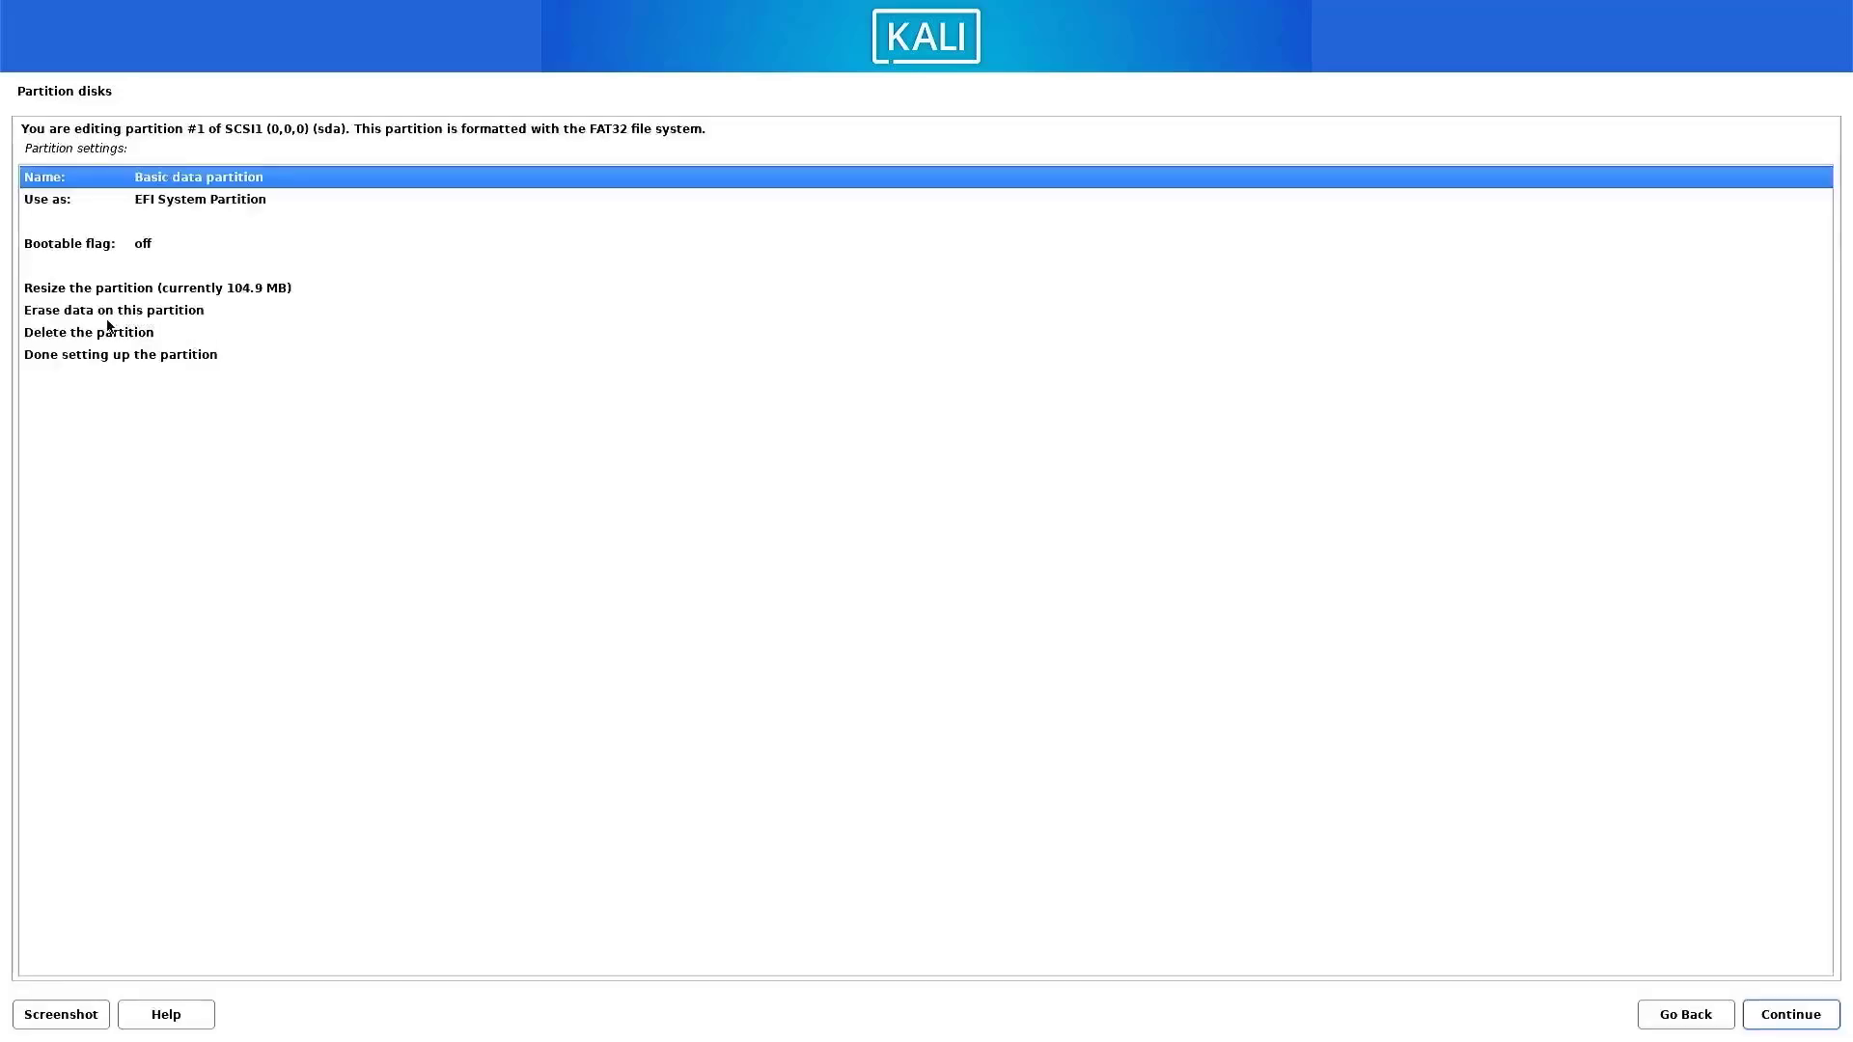
{"action": "left_click", "coordinate": [92, 334]}
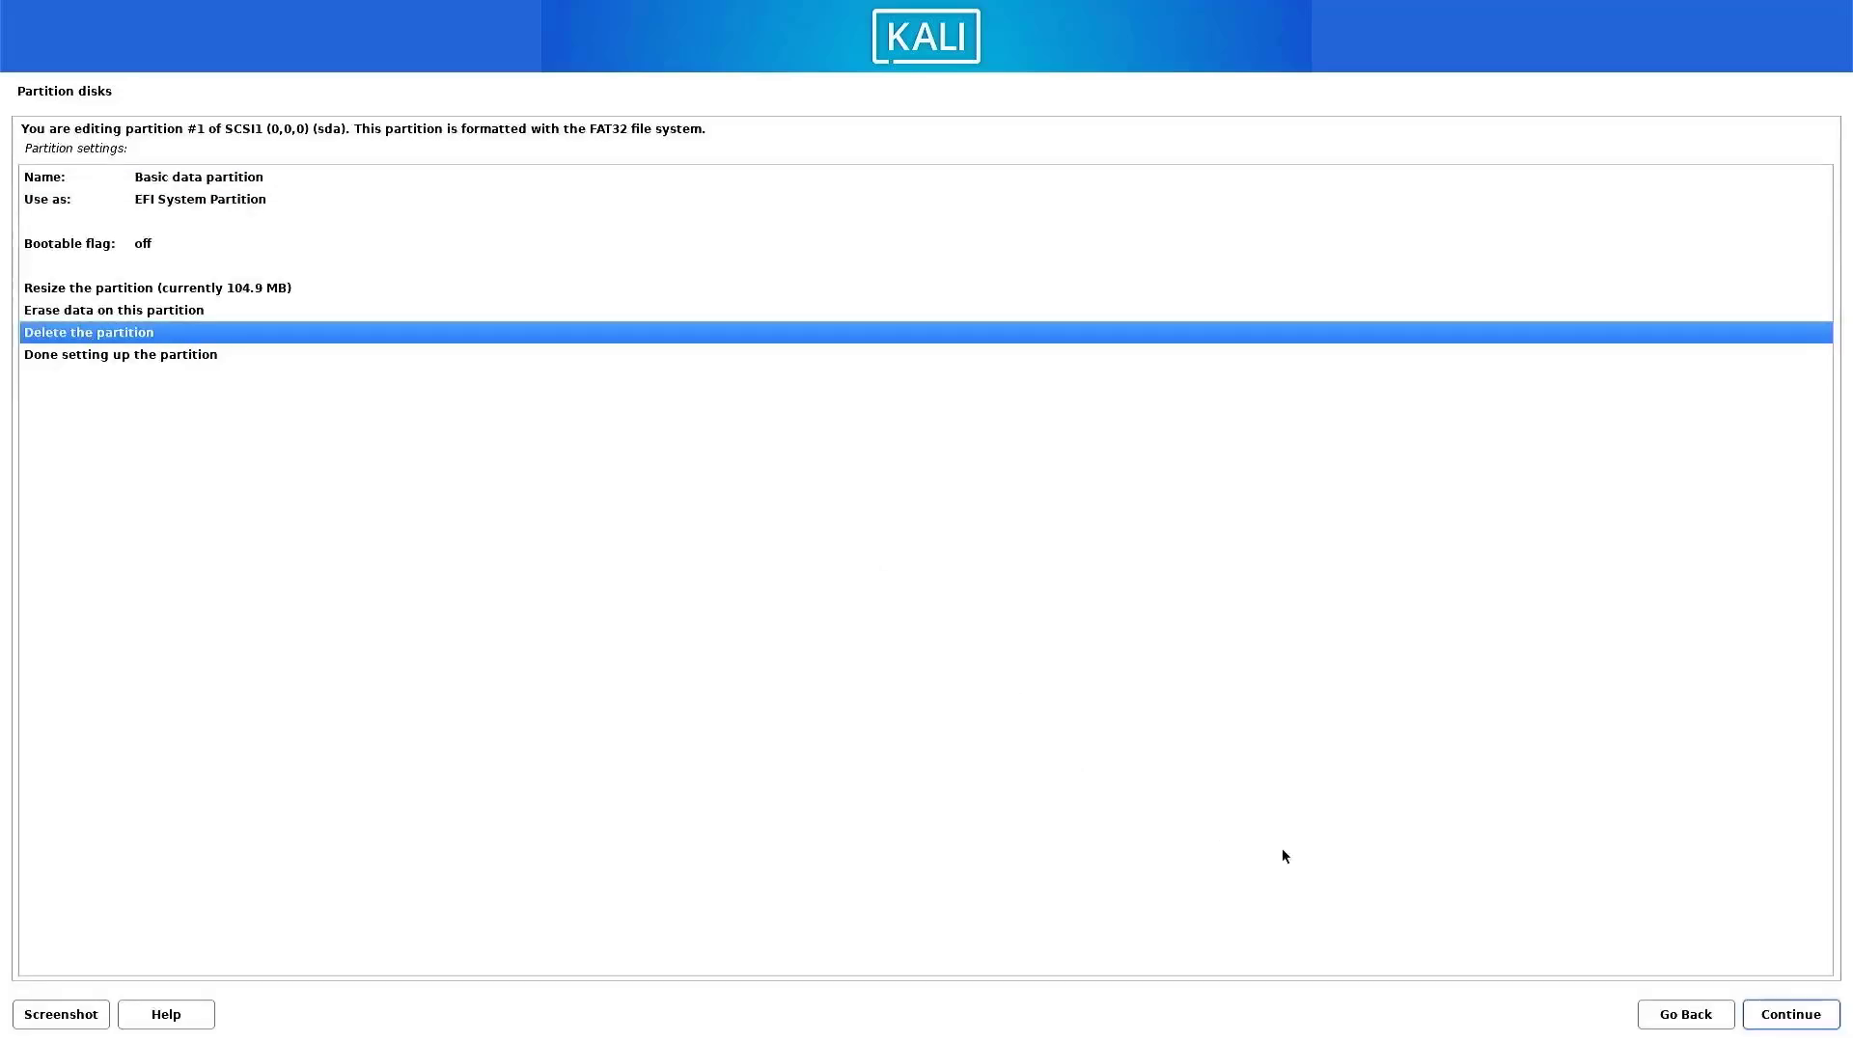
{"action": "left_click", "coordinate": [1764, 1021]}
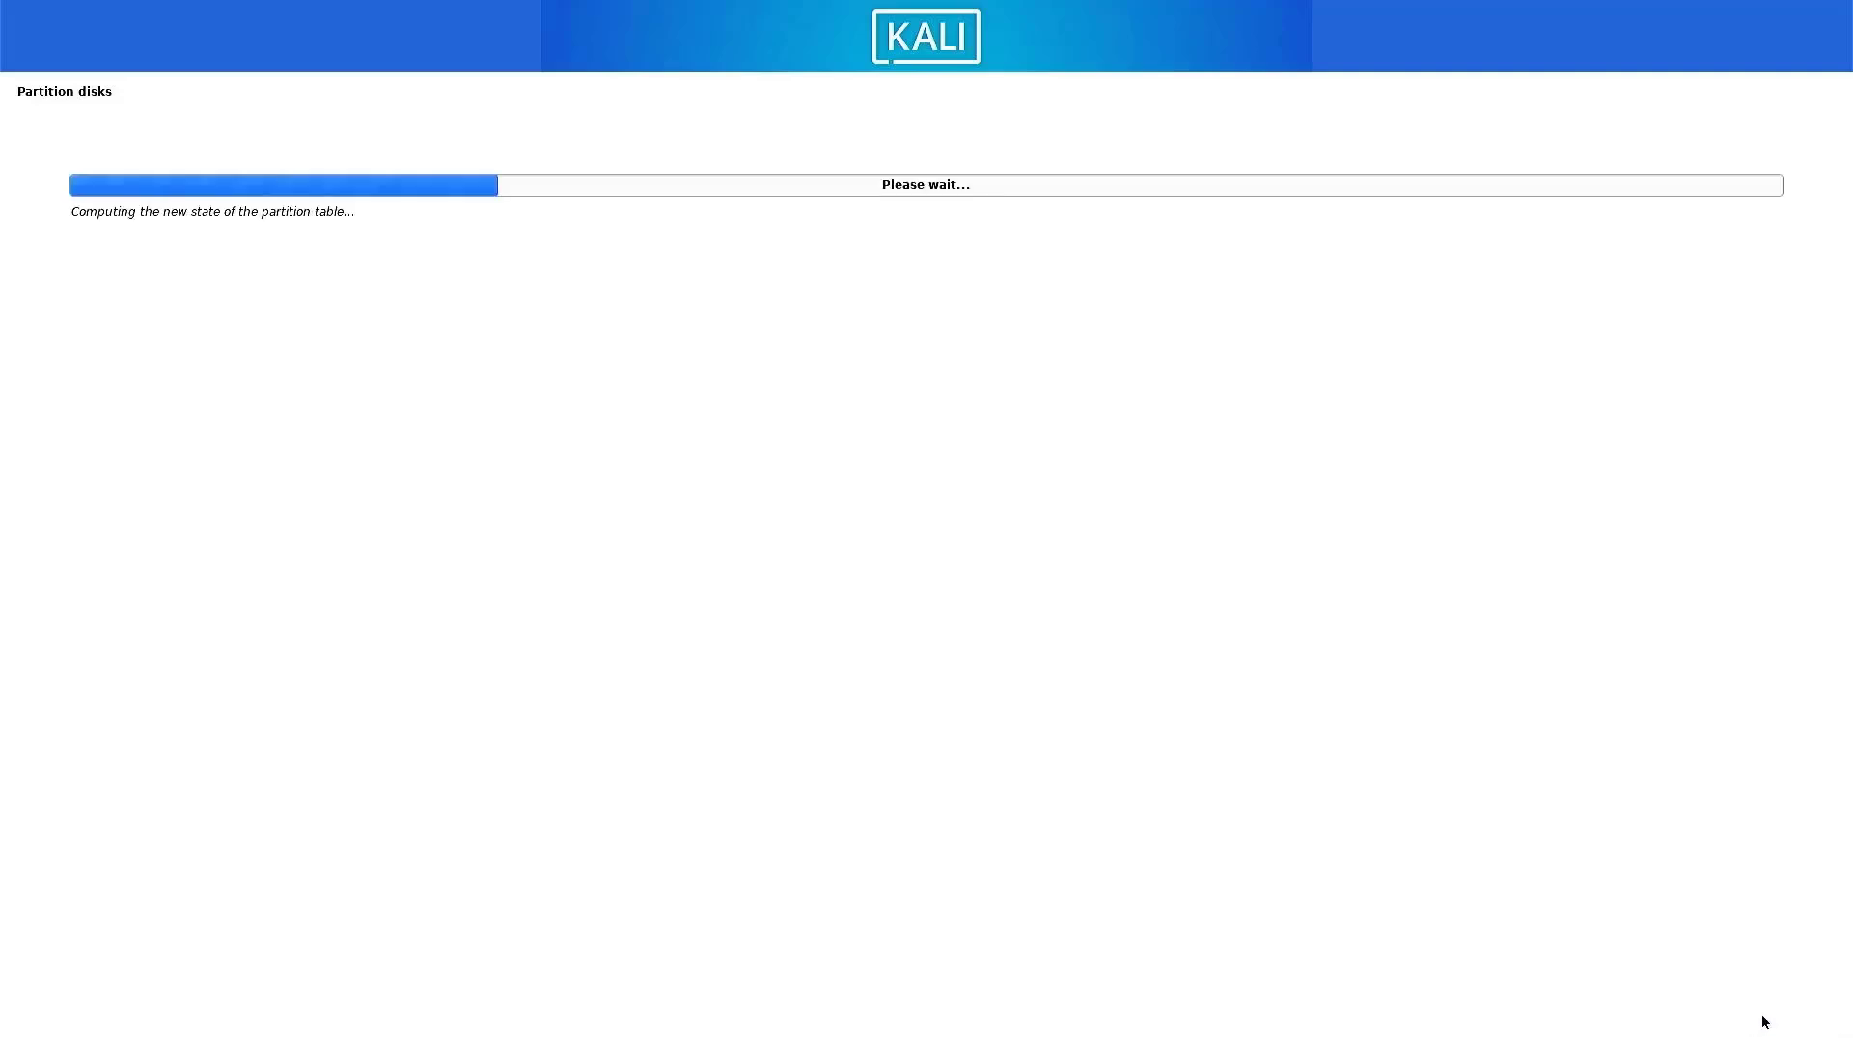
{"action": "double_click", "coordinate": [234, 335]}
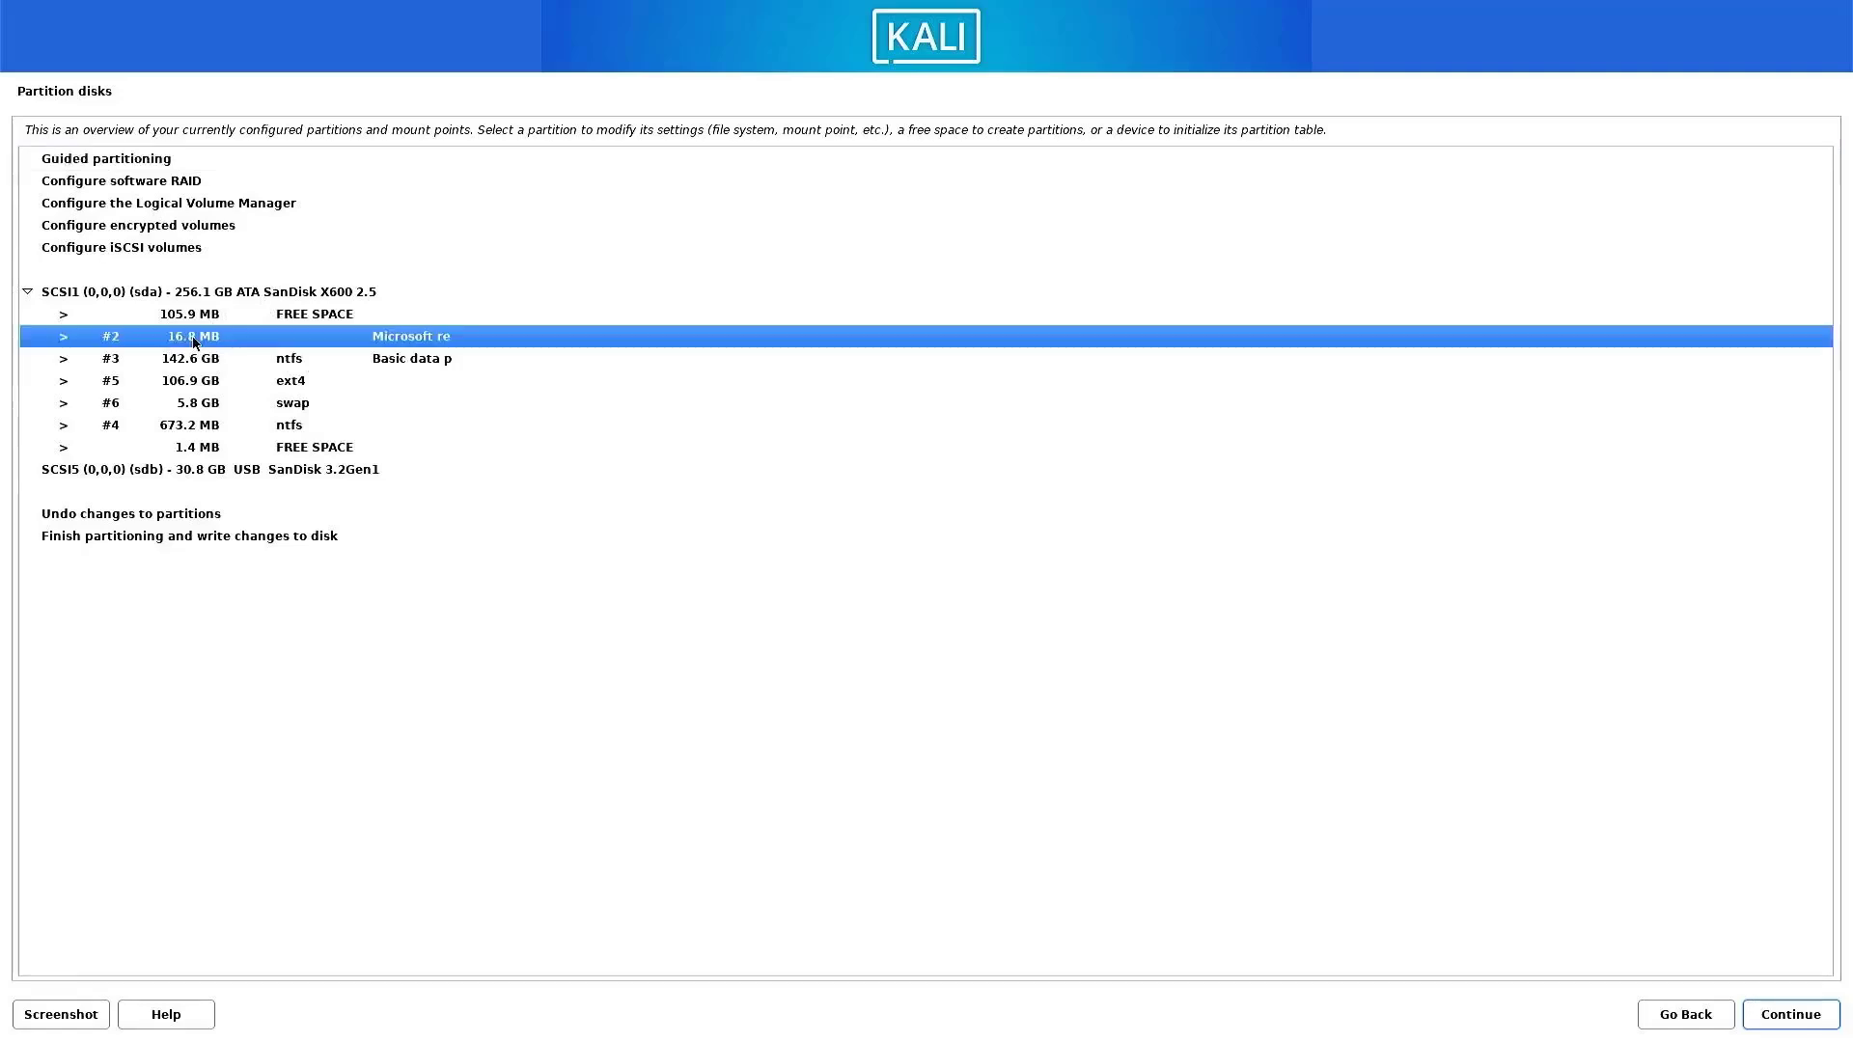
{"action": "left_click", "coordinate": [1785, 1014]}
{"action": "double_click", "coordinate": [257, 334]}
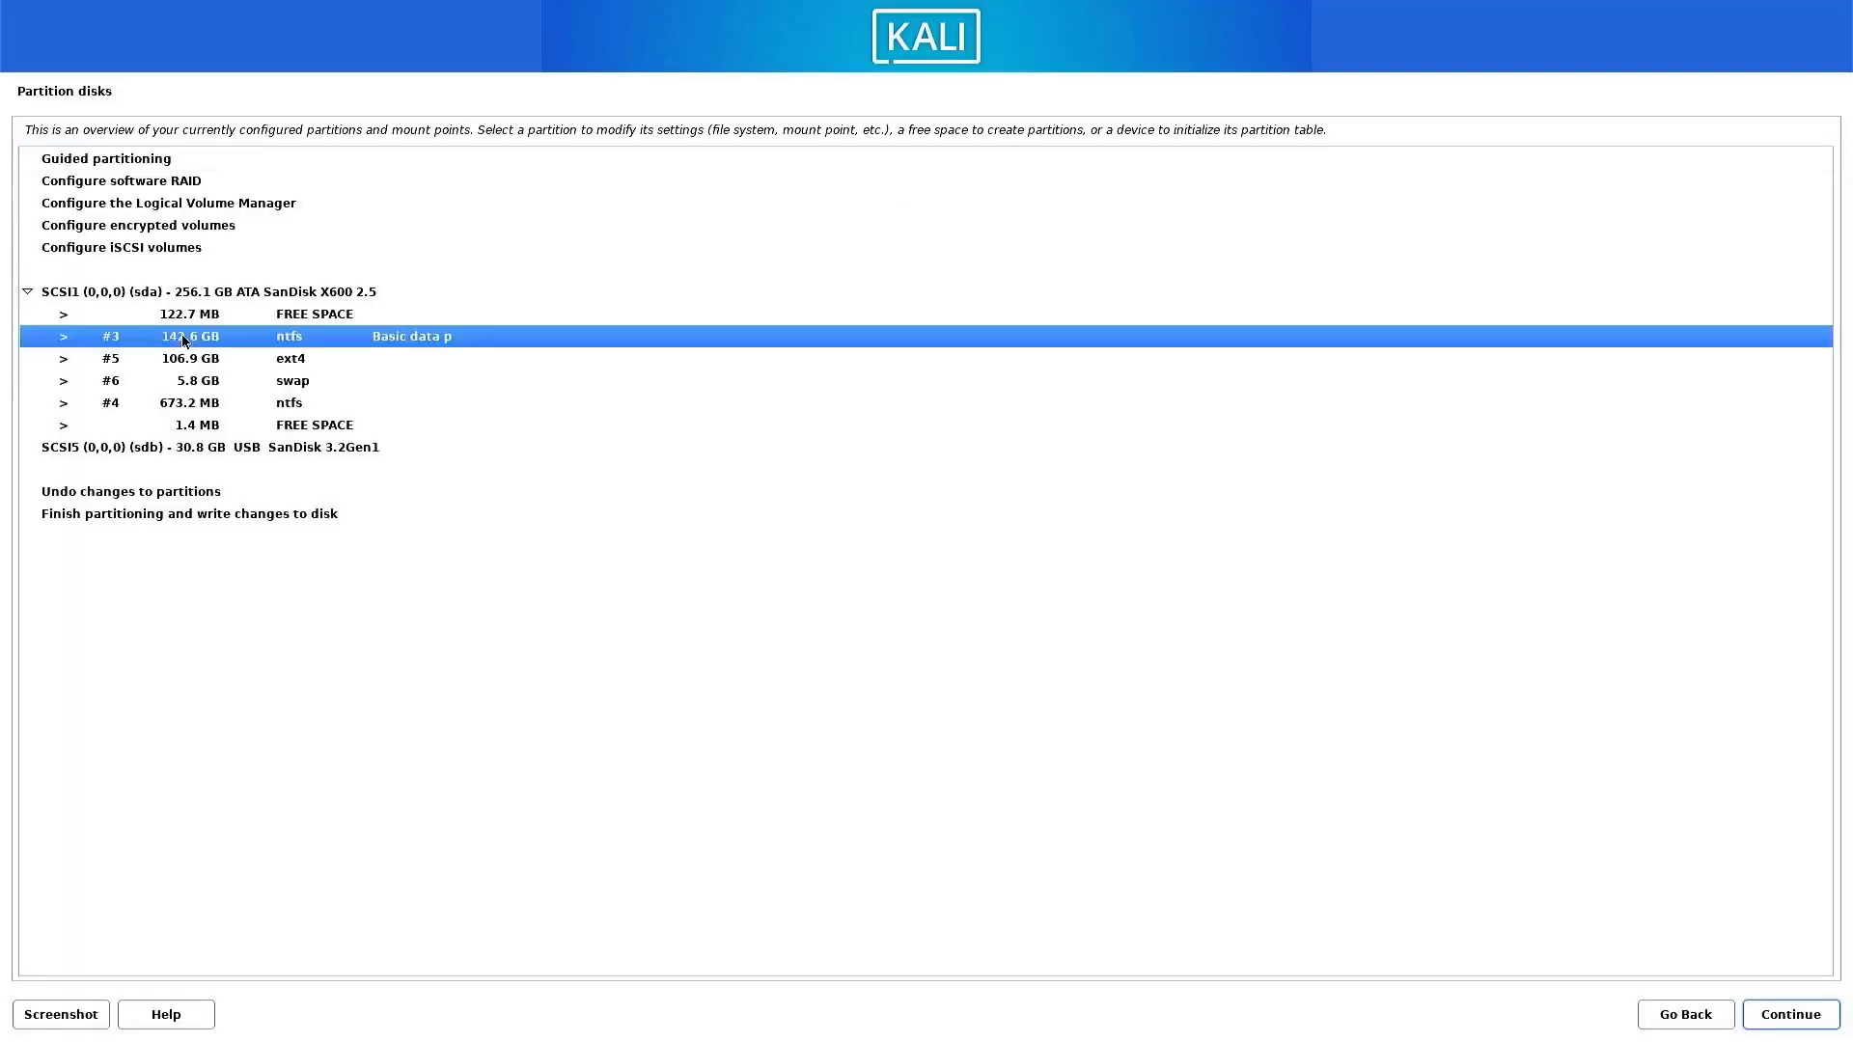
{"action": "left_click", "coordinate": [1785, 1015]}
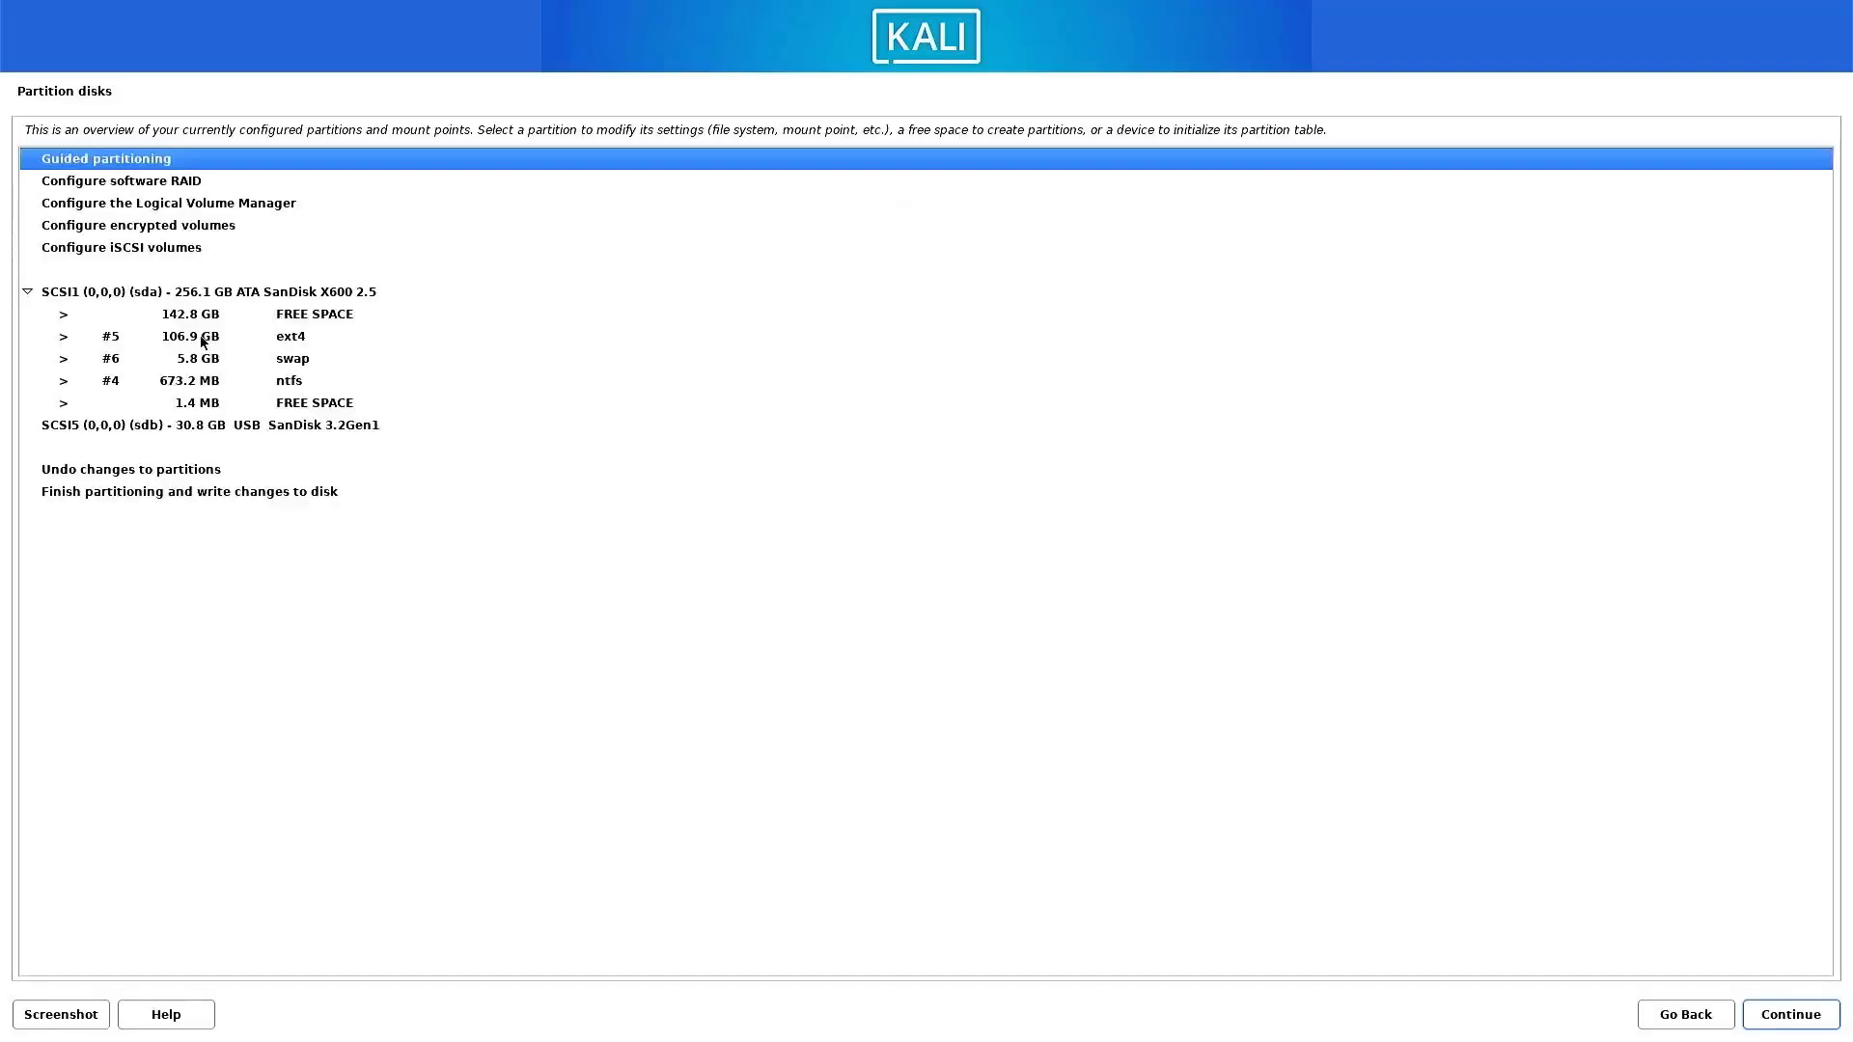
Step: Delete the ext4 partition #5, swap partition #6 and ntfs partition #4, then select the free space
{"action": "double_click", "coordinate": [125, 336]}
{"action": "key", "text": "Return"}
{"action": "double_click", "coordinate": [125, 338]}
{"action": "key", "text": "Return"}
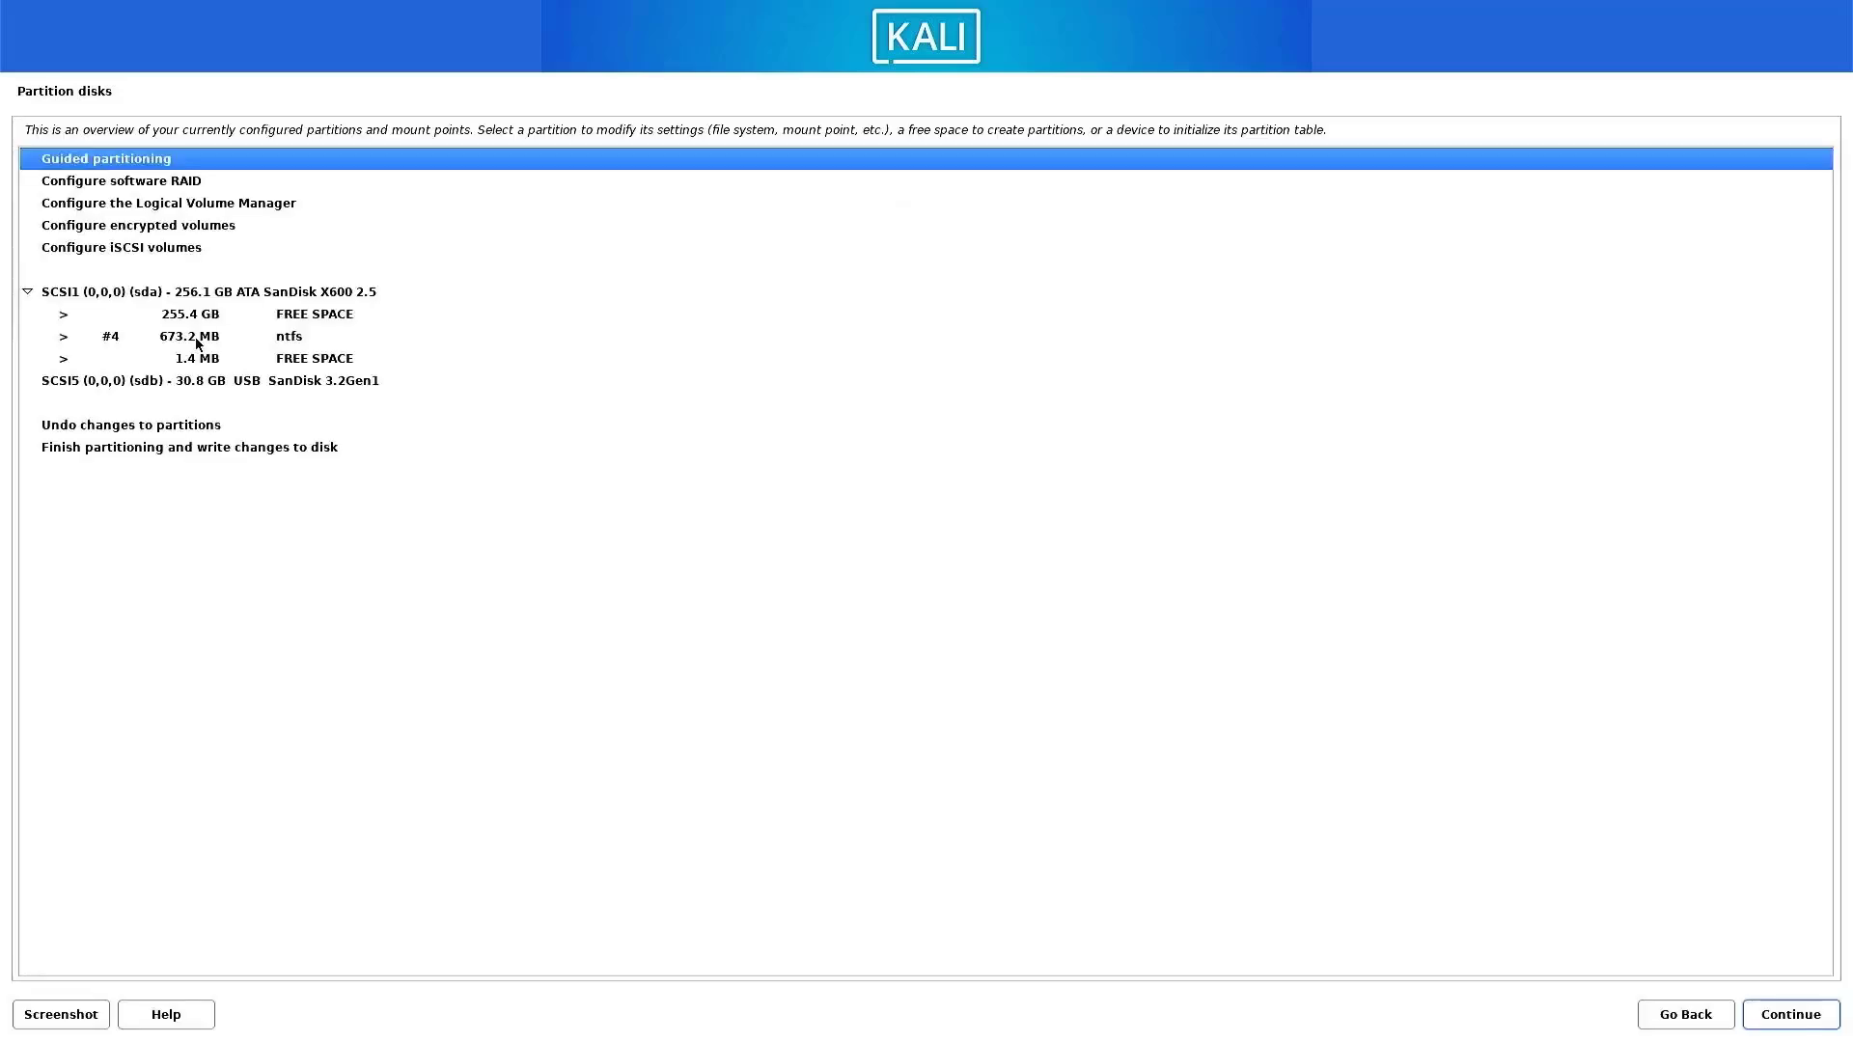
{"action": "double_click", "coordinate": [188, 338]}
{"action": "key", "text": "Return"}
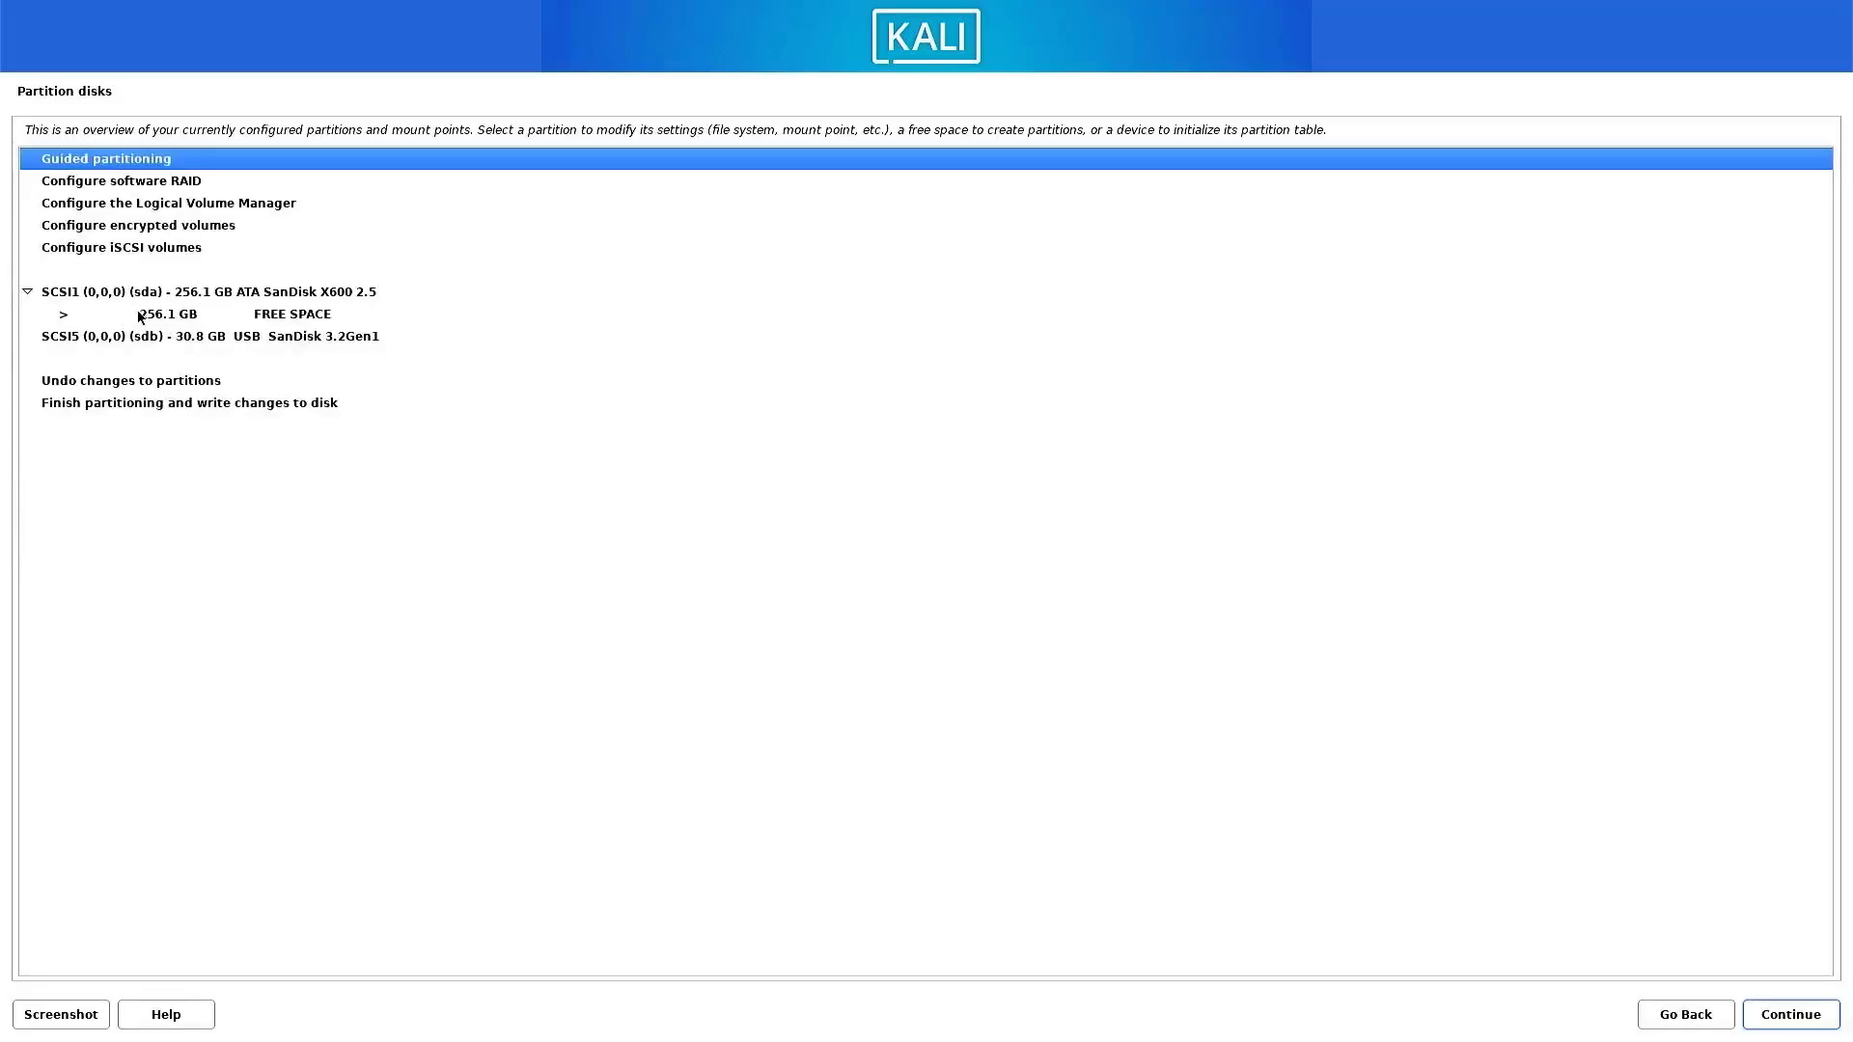
{"action": "left_click", "coordinate": [204, 314]}
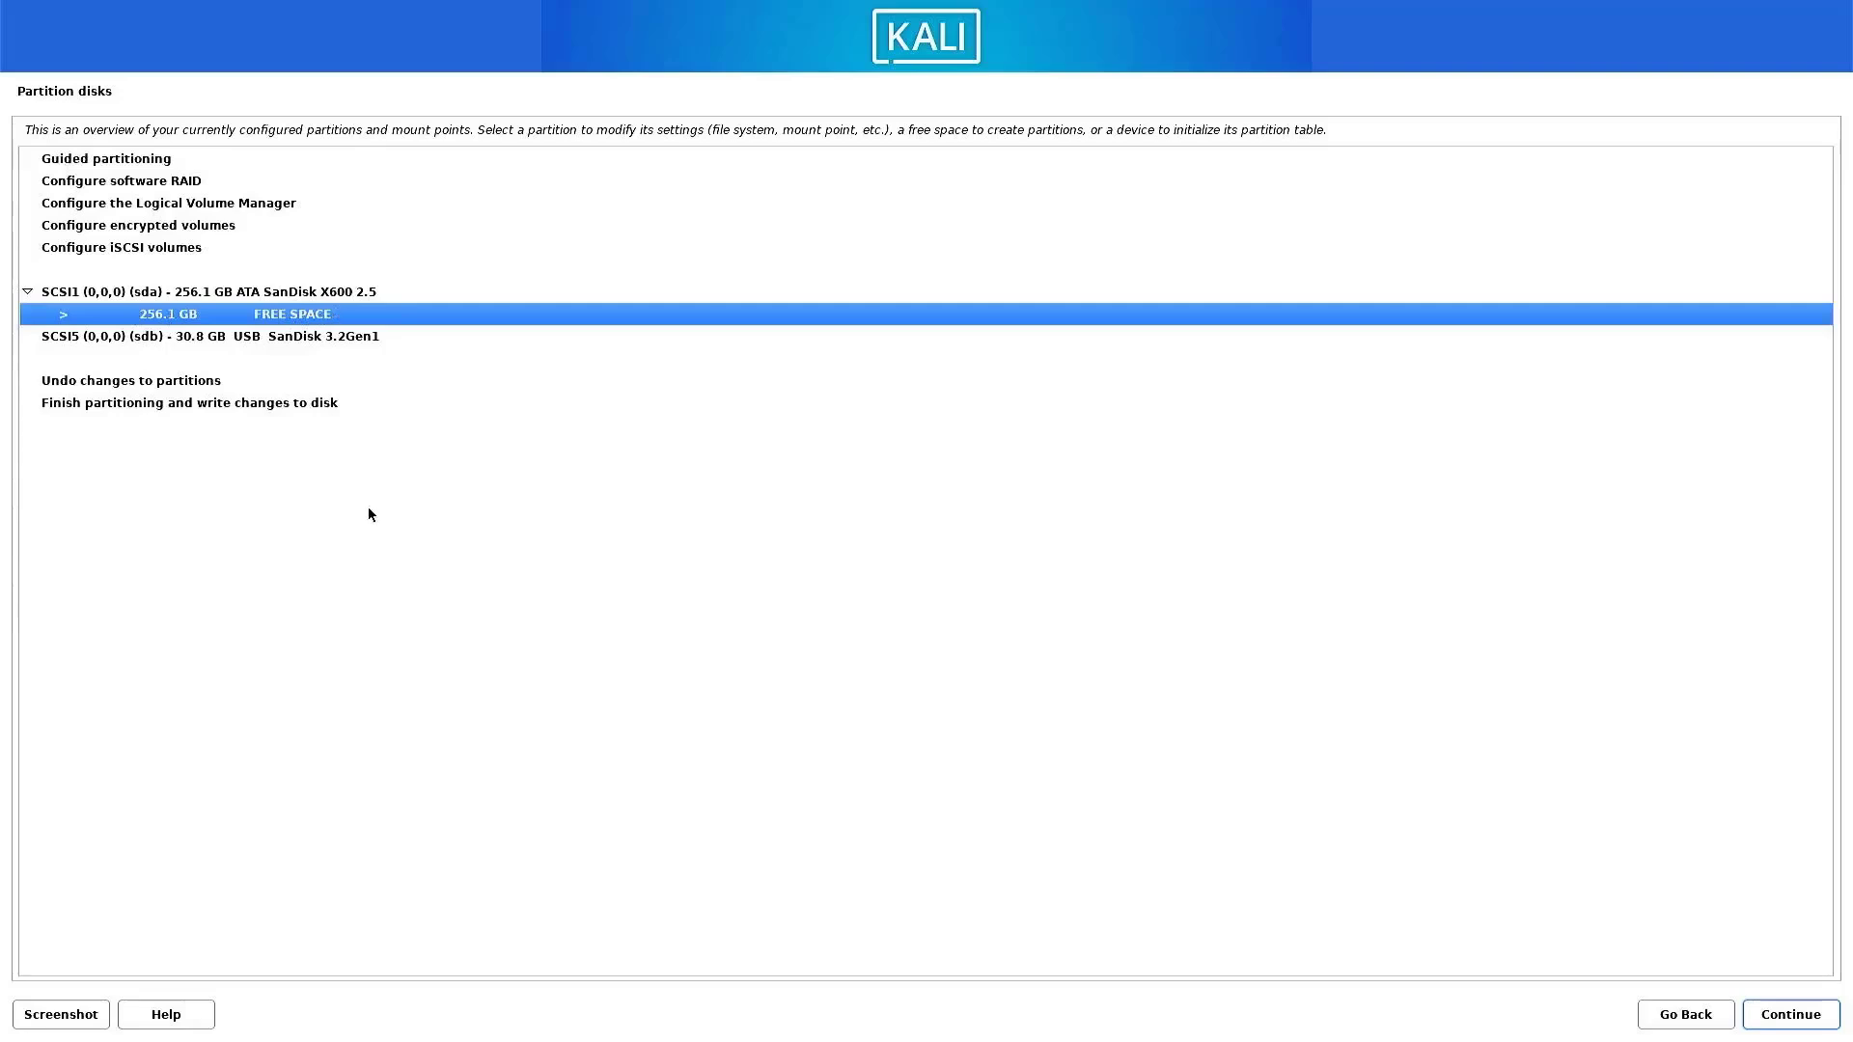
Step: Create a new 500 MB partition at the beginning of the free space
{"action": "double_click", "coordinate": [174, 320]}
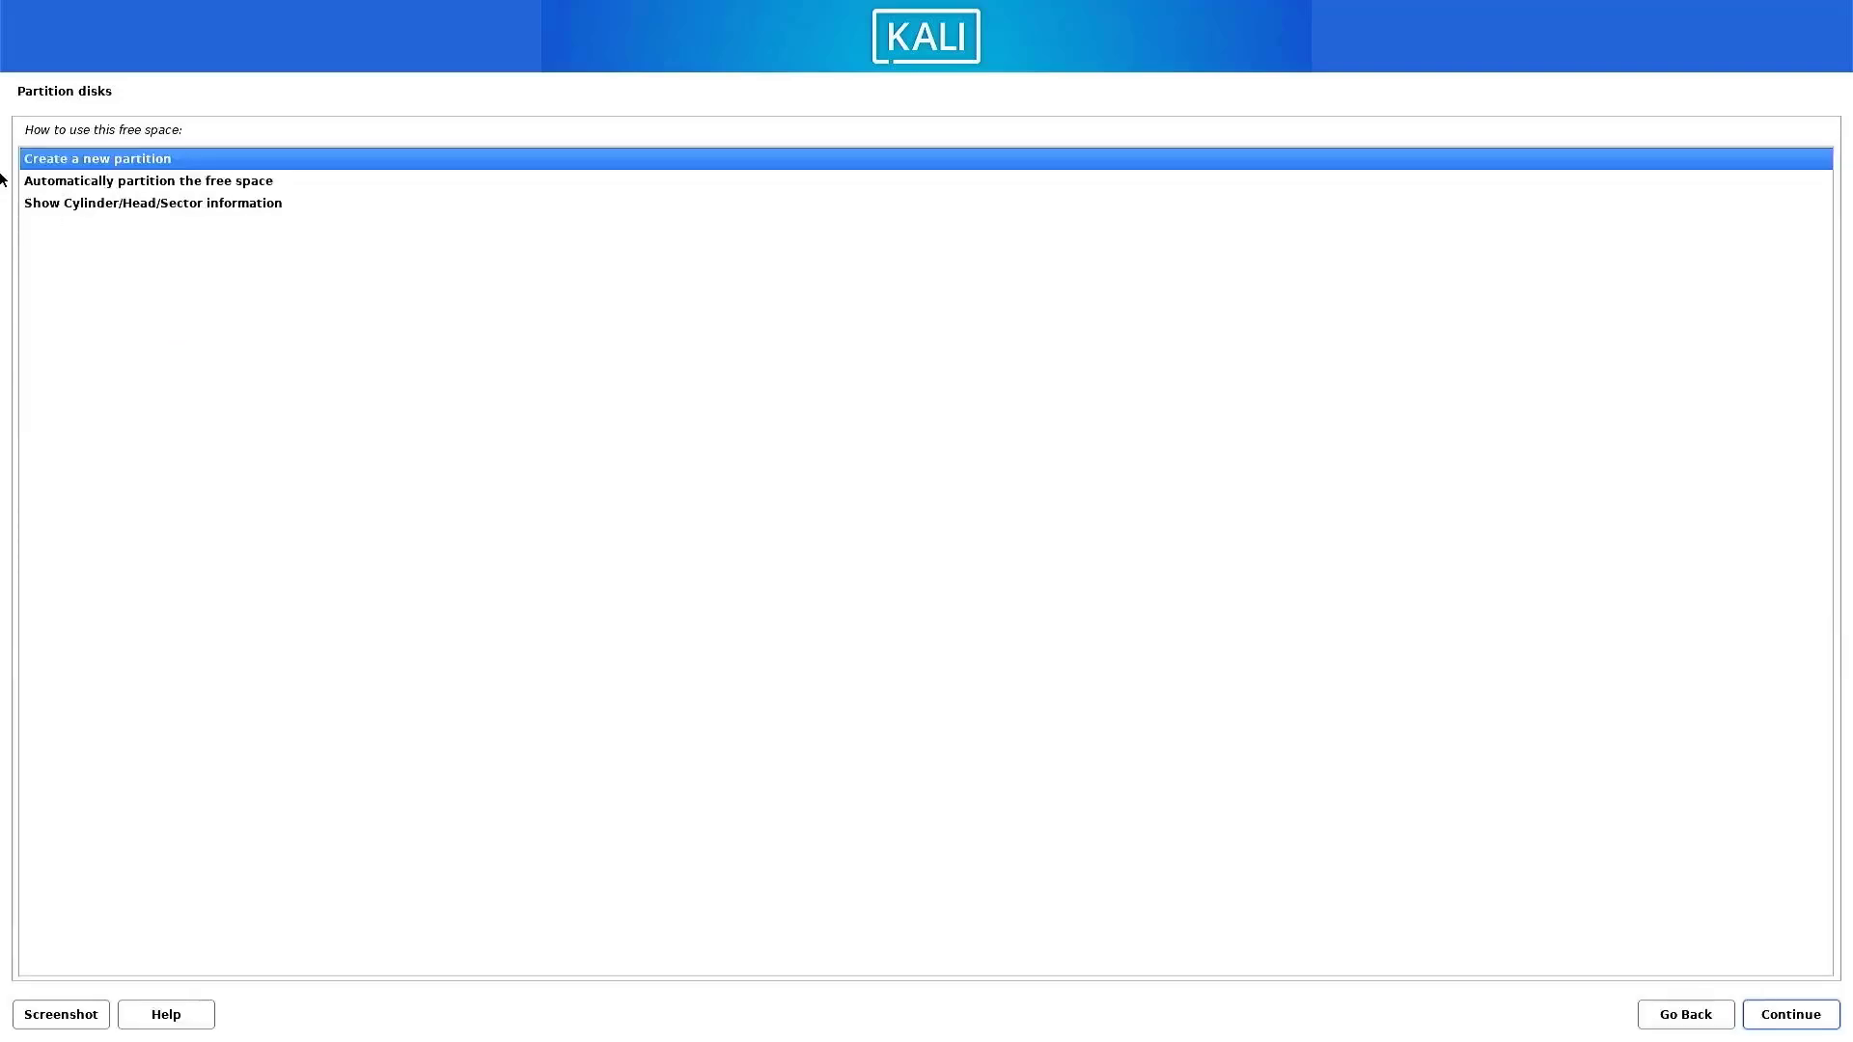
{"action": "double_click", "coordinate": [65, 162]}
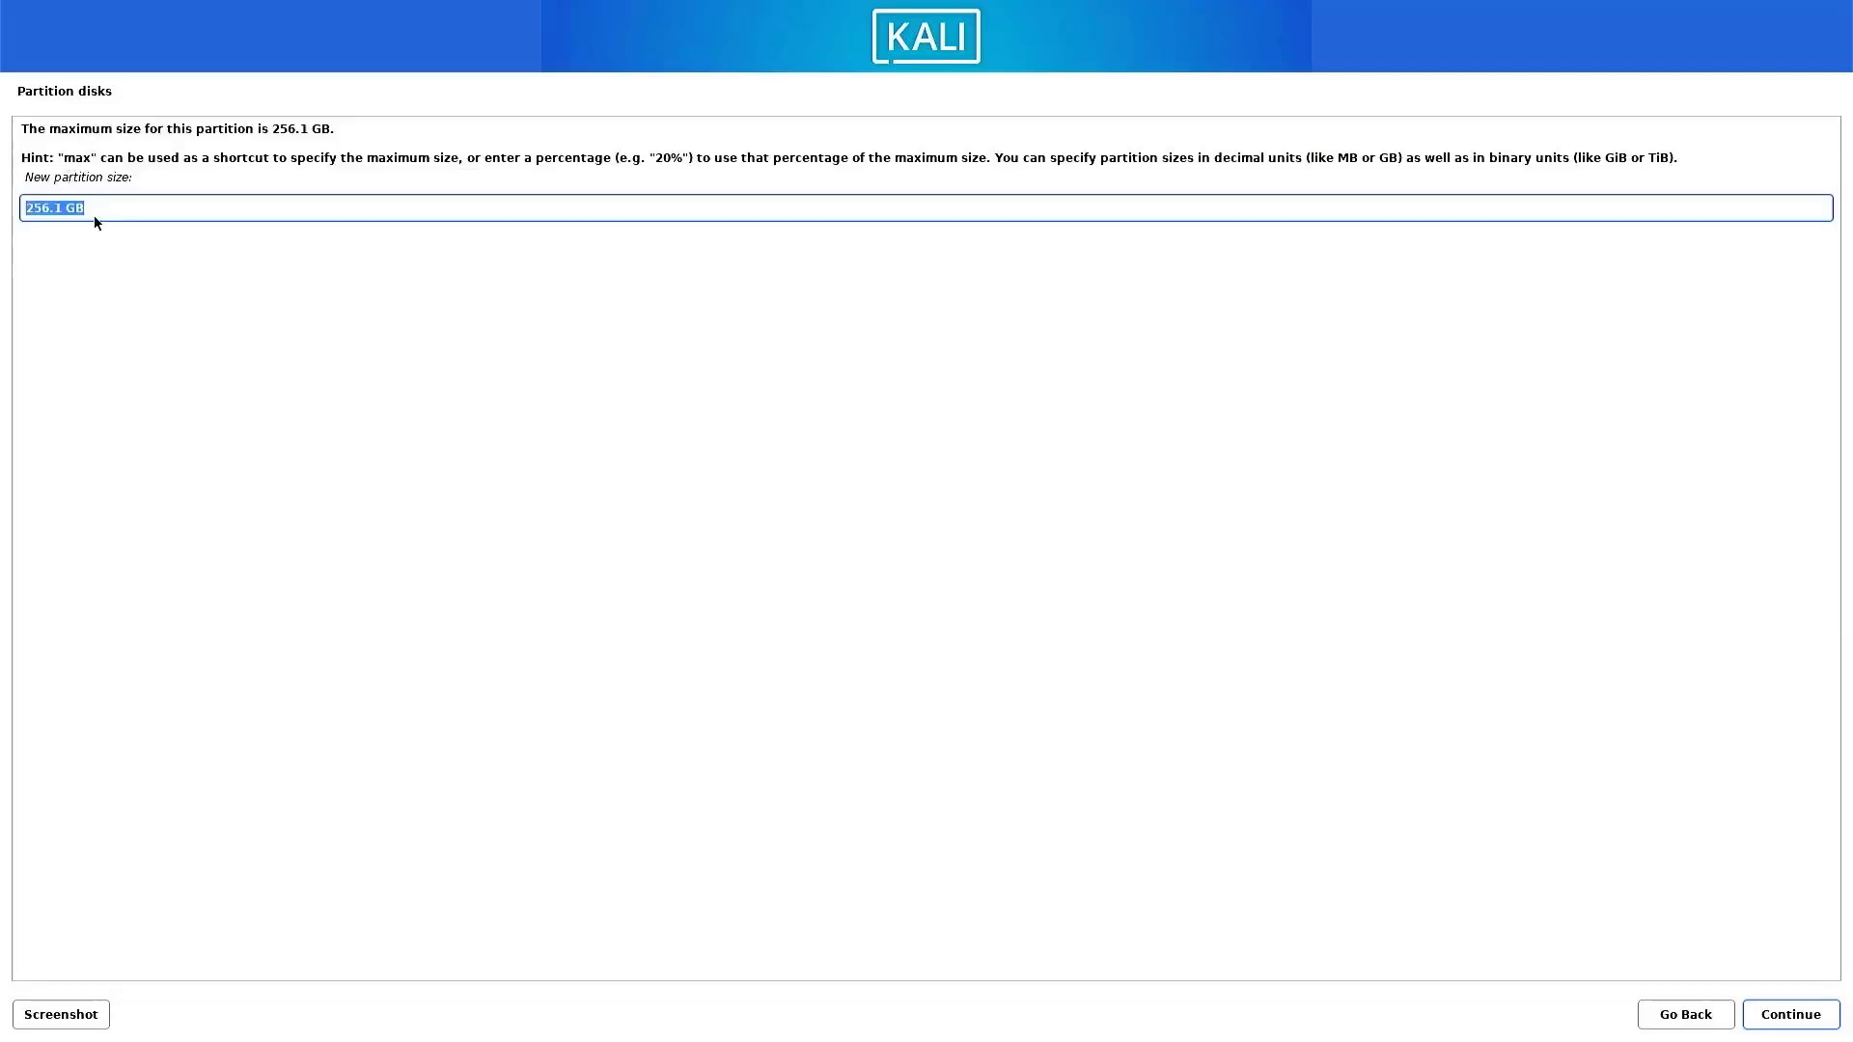
{"action": "type", "text": "500MB"}
{"action": "left_click", "coordinate": [1748, 1013]}
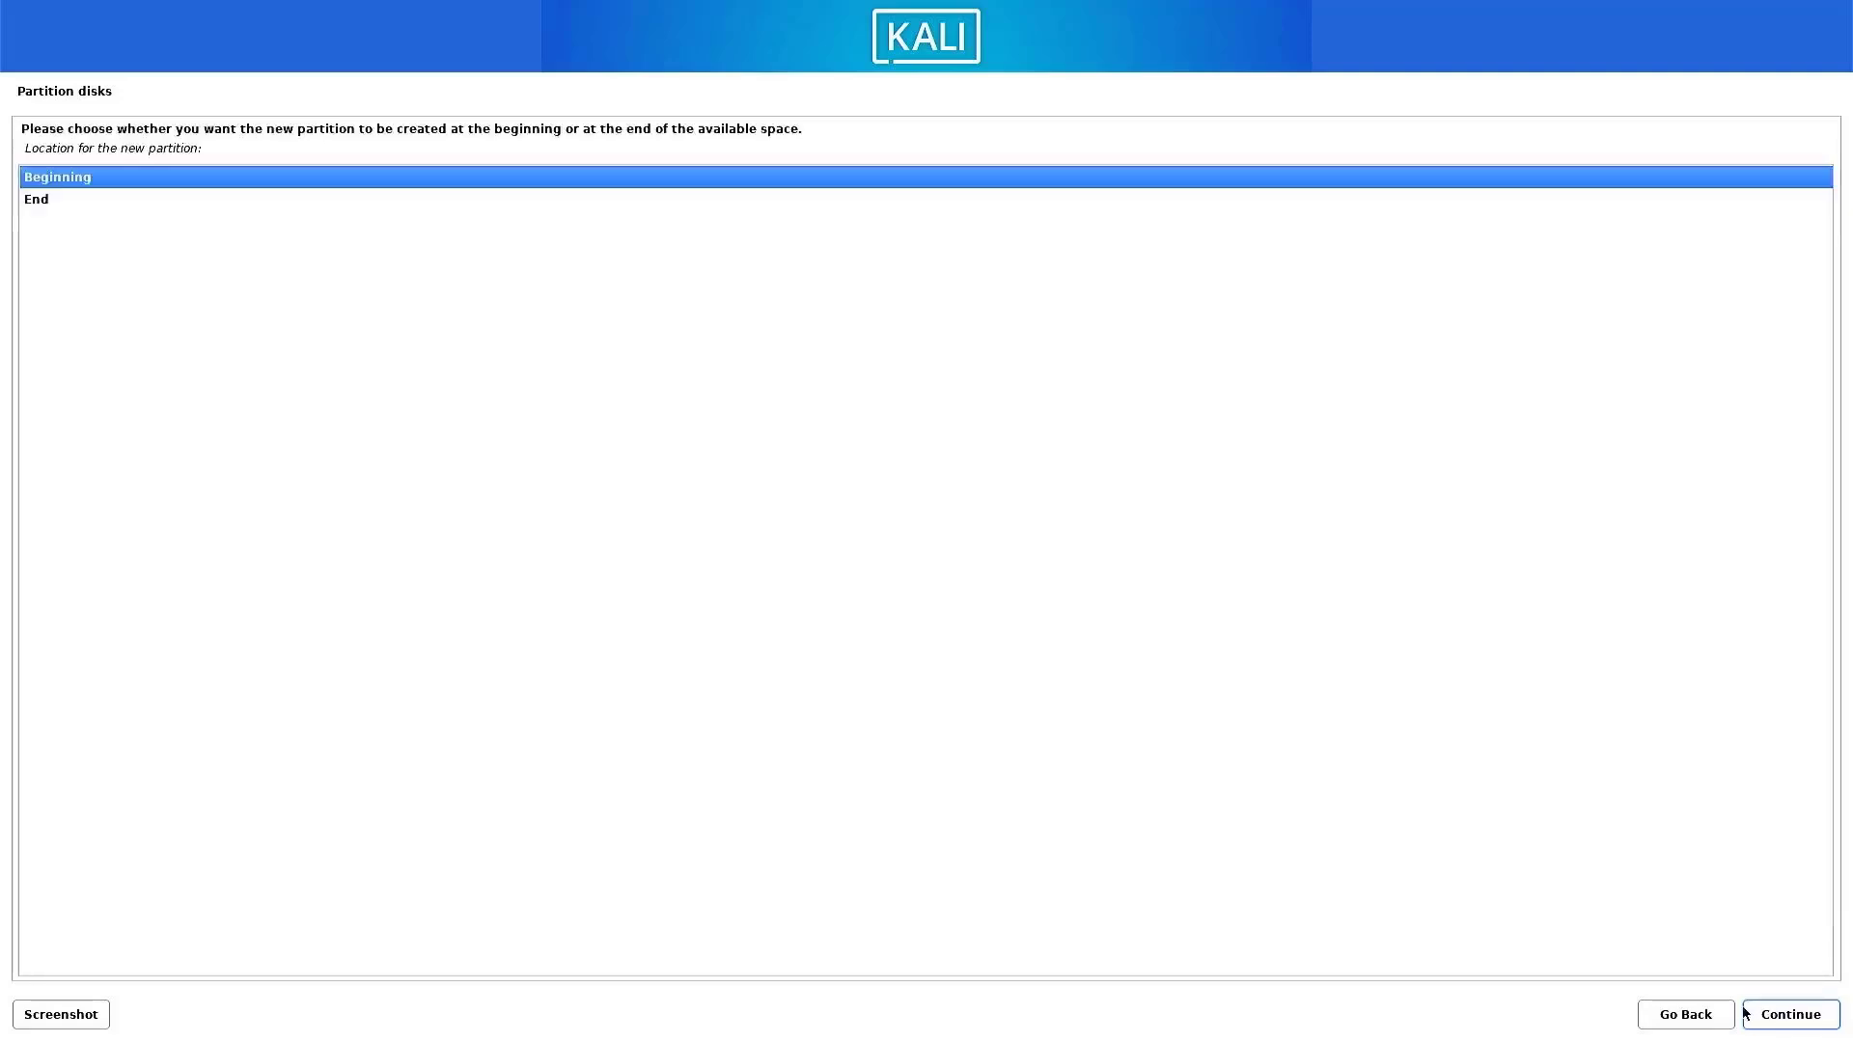
{"action": "left_click", "coordinate": [1753, 1015]}
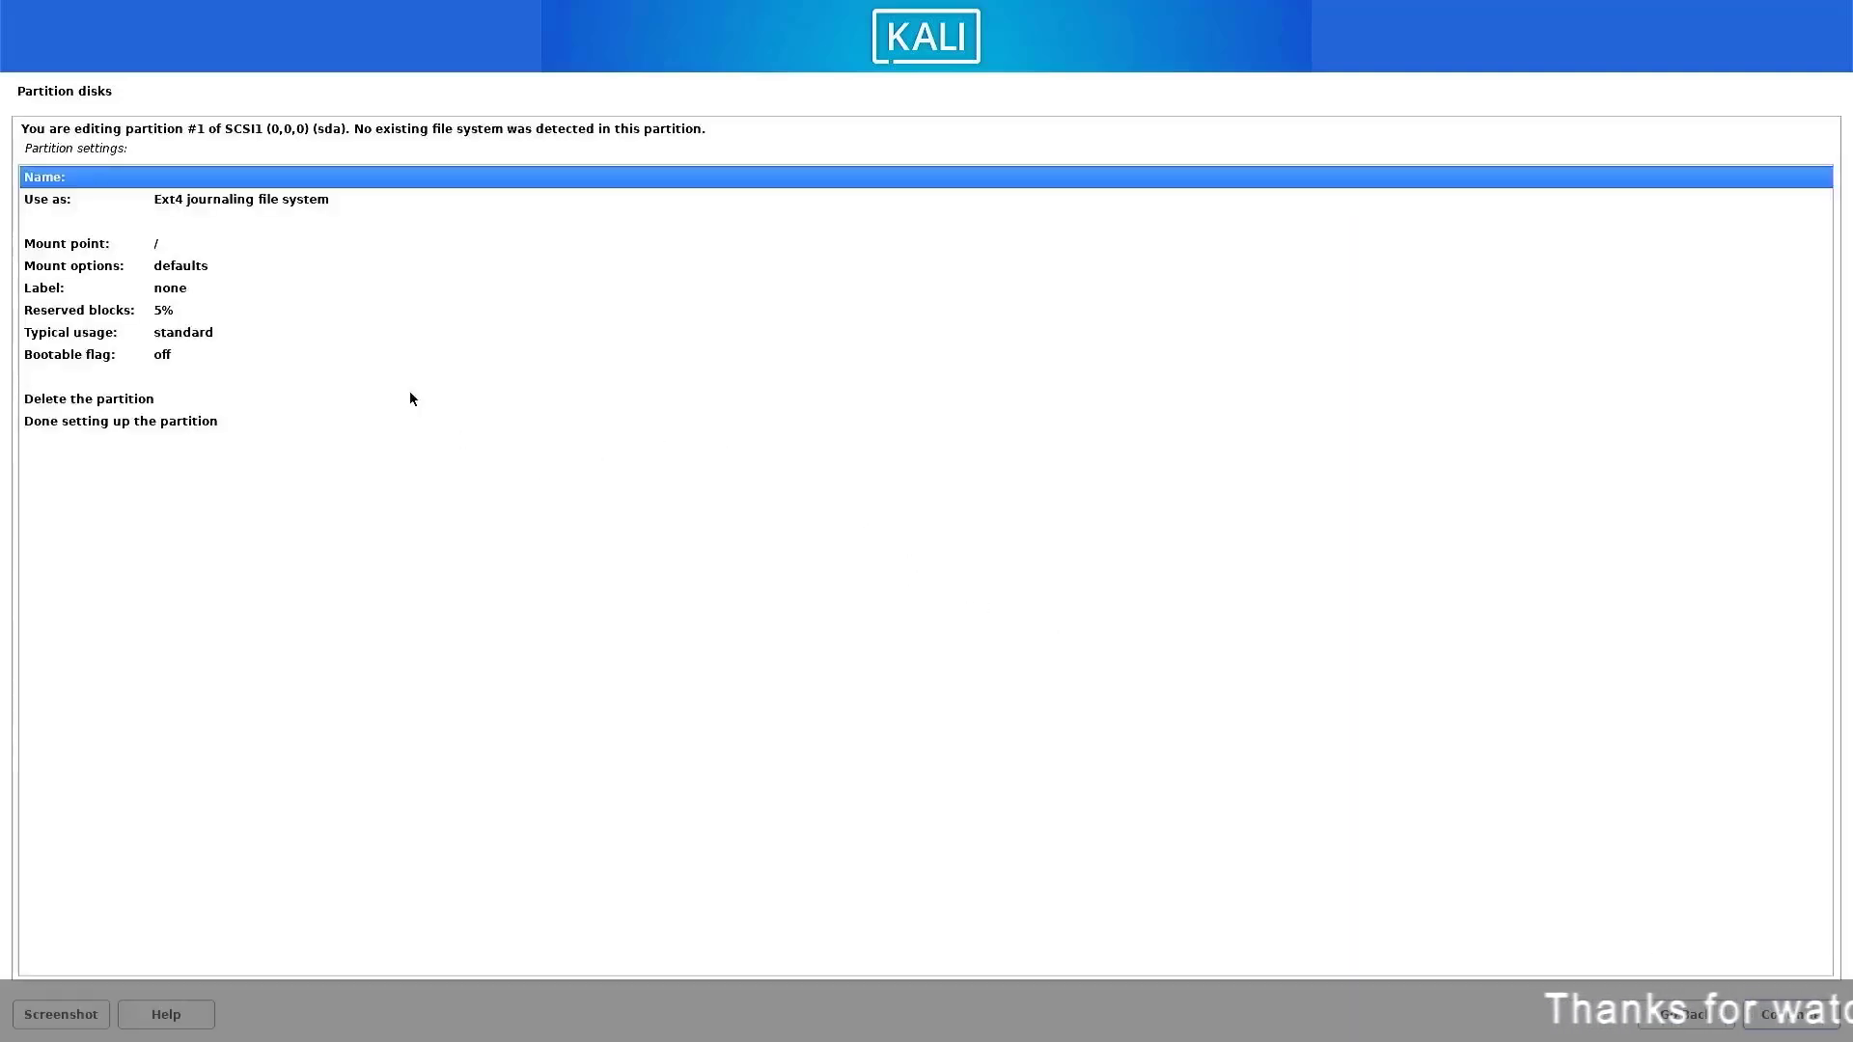
Step: Set the new partition to use as EFI System Partition and finish setting it up
{"action": "double_click", "coordinate": [207, 199]}
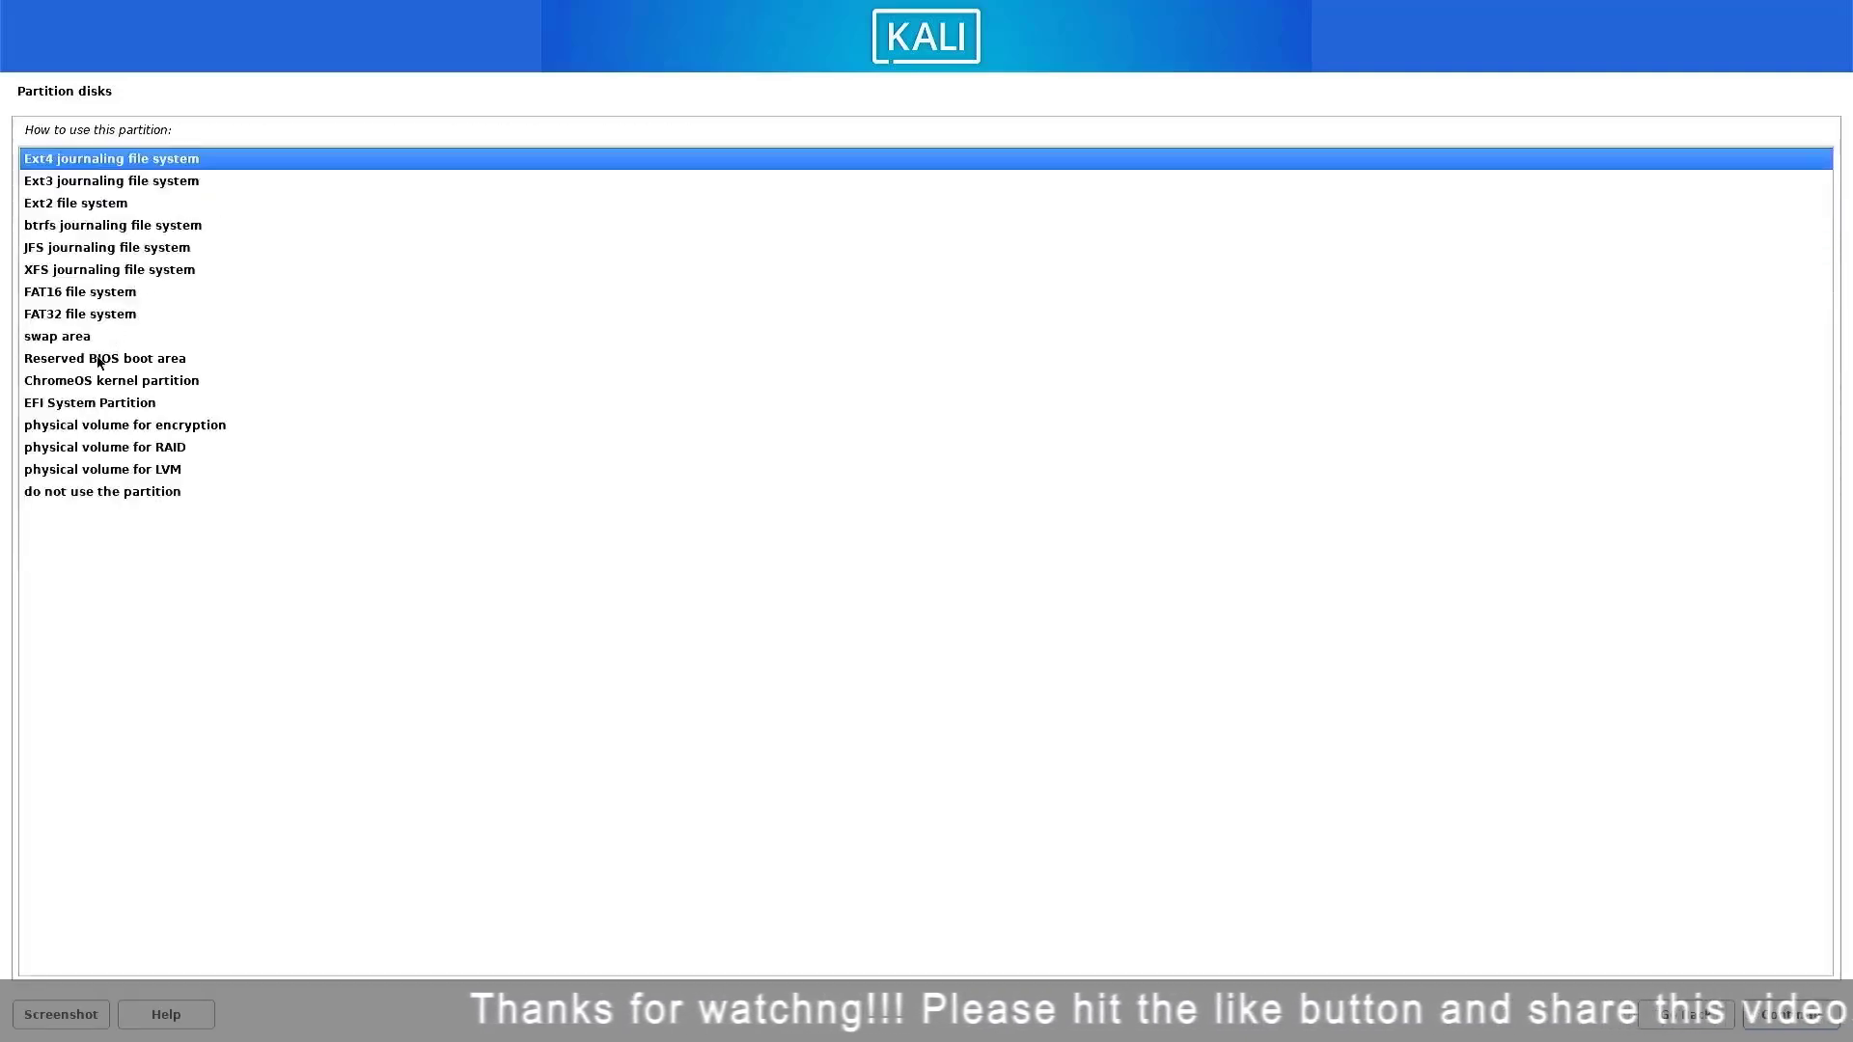
{"action": "left_click", "coordinate": [39, 406]}
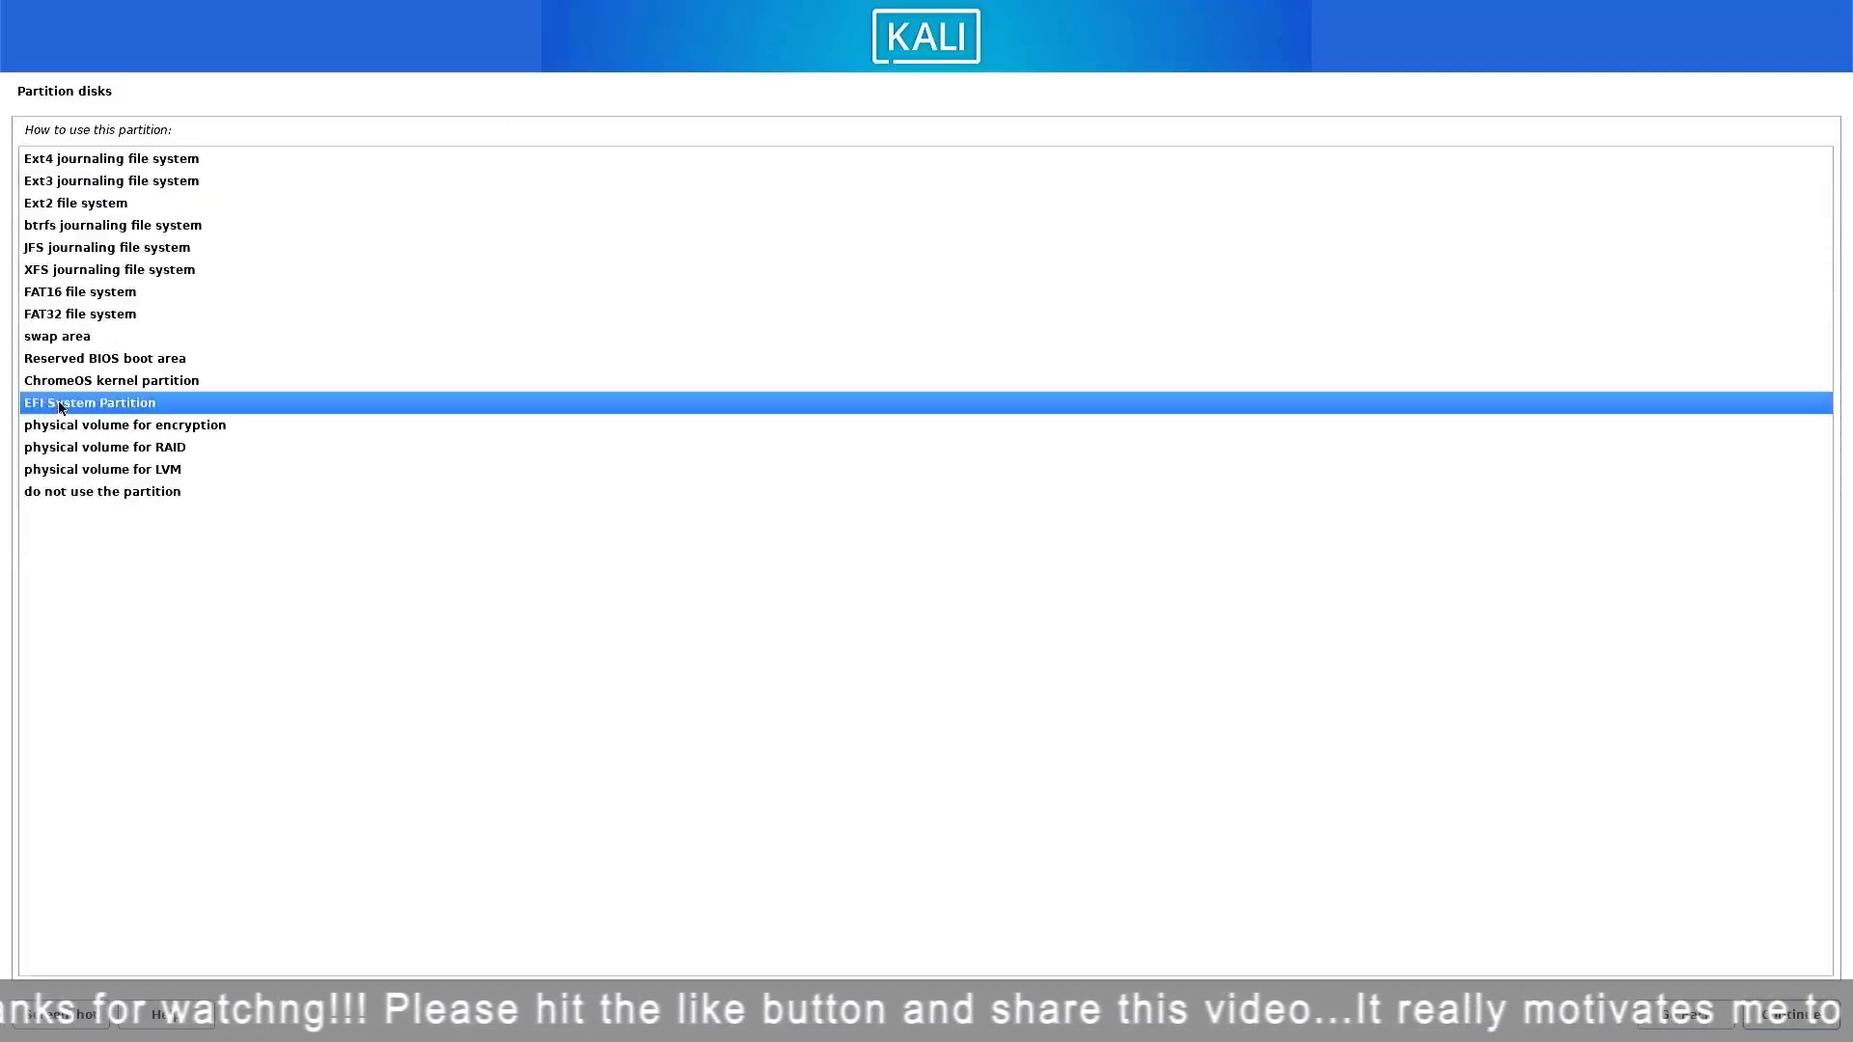
{"action": "double_click", "coordinate": [58, 402]}
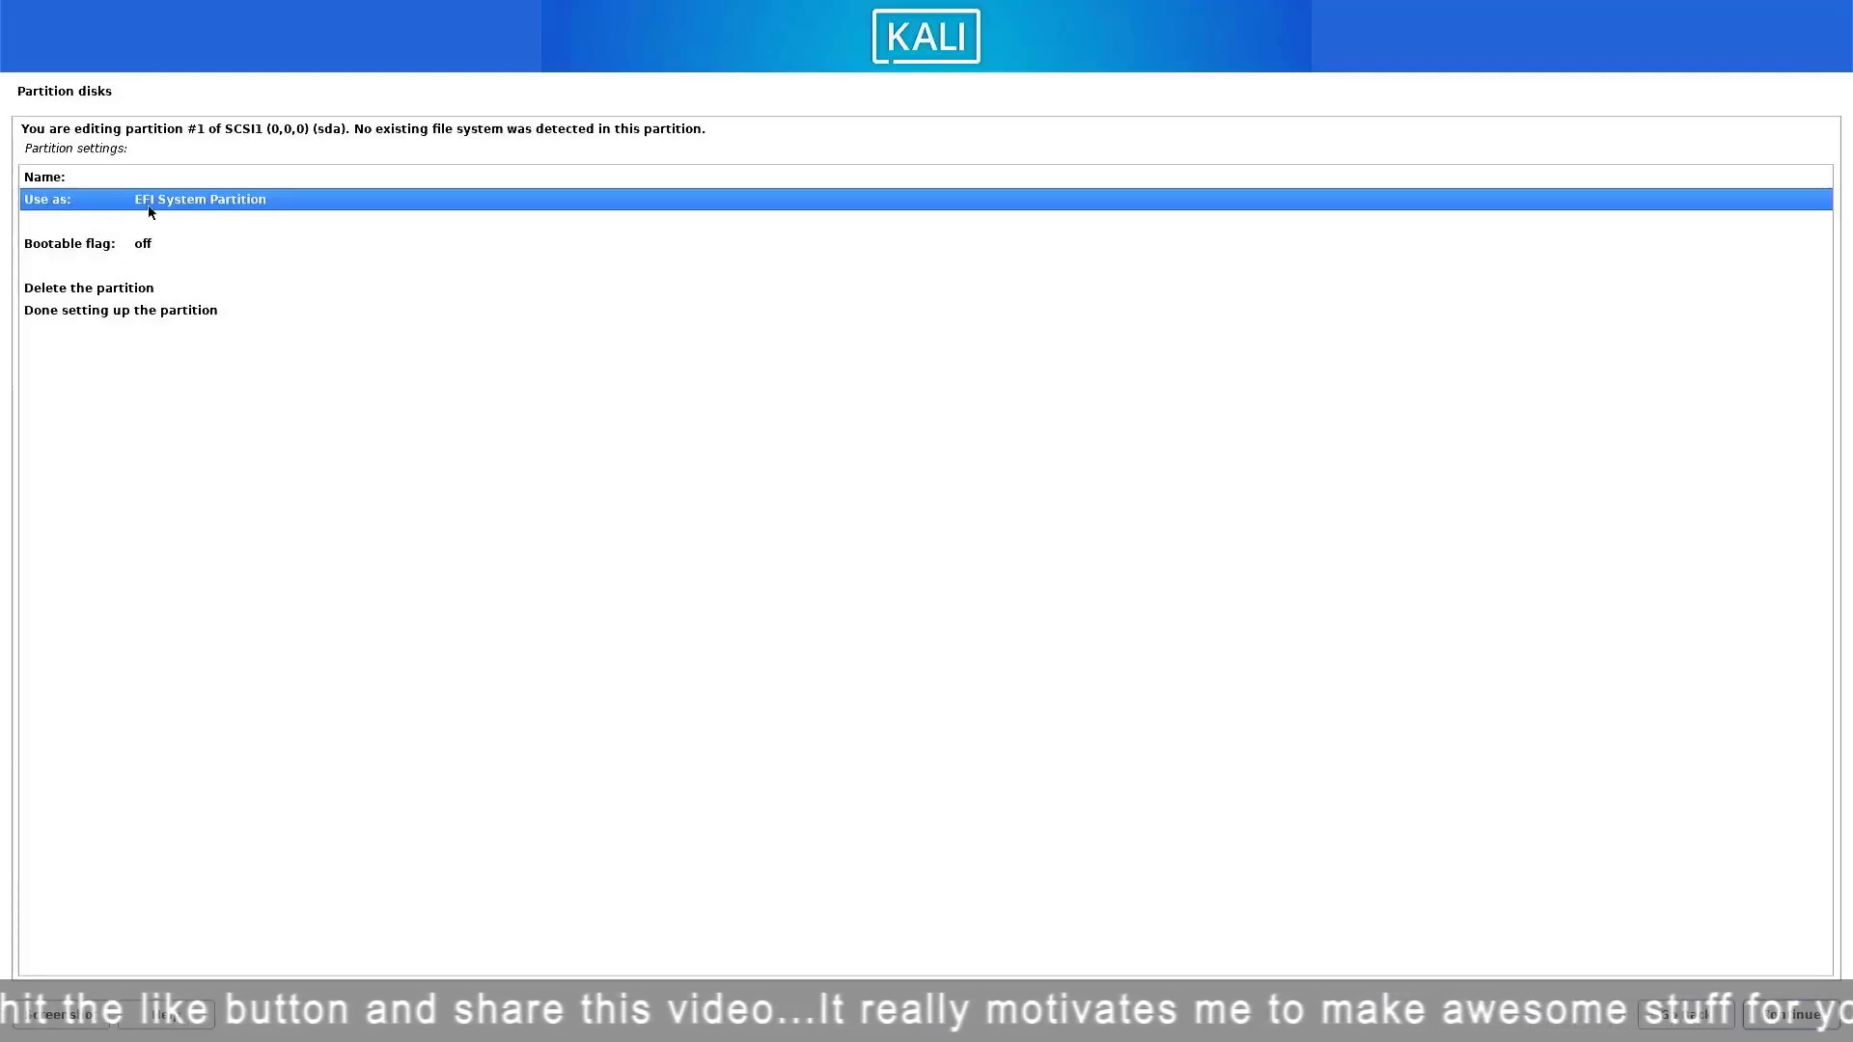
{"action": "left_click", "coordinate": [104, 316]}
{"action": "double_click", "coordinate": [104, 315]}
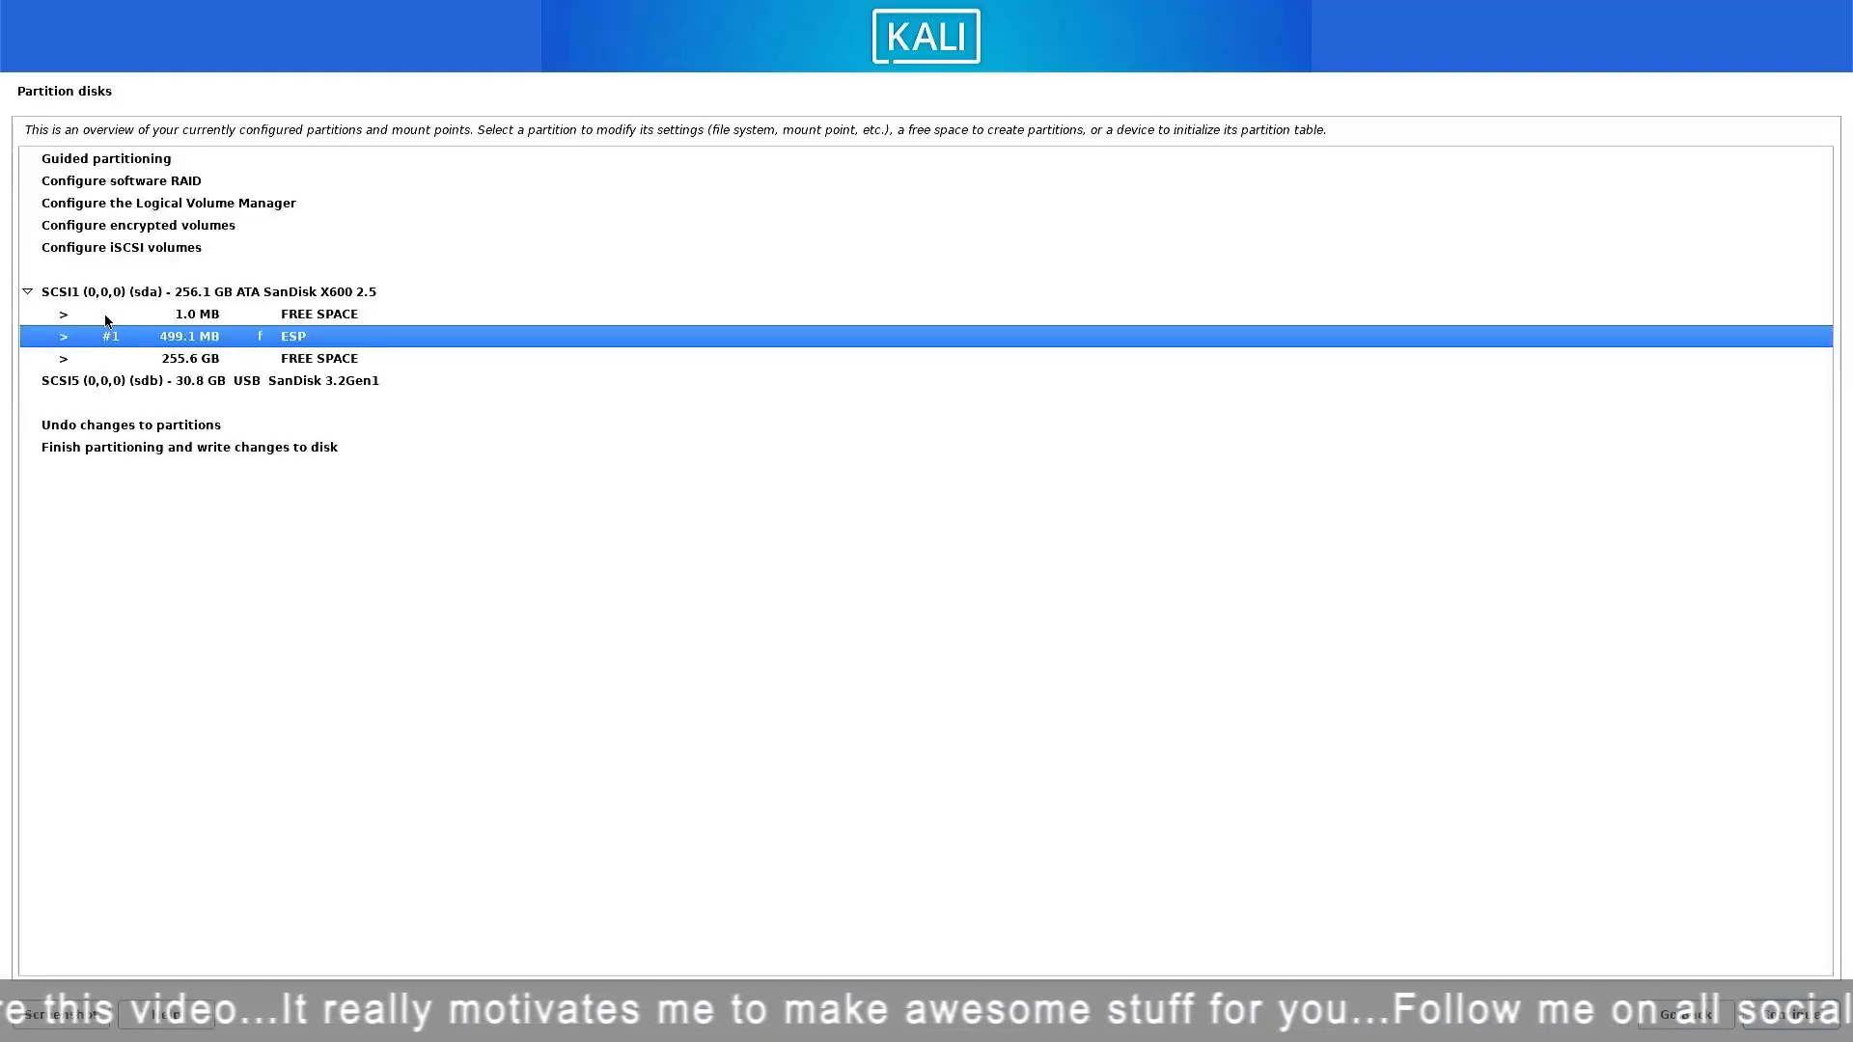
Step: Create an 8GB partition at the beginning of the 255.6 GB free space
{"action": "double_click", "coordinate": [292, 362]}
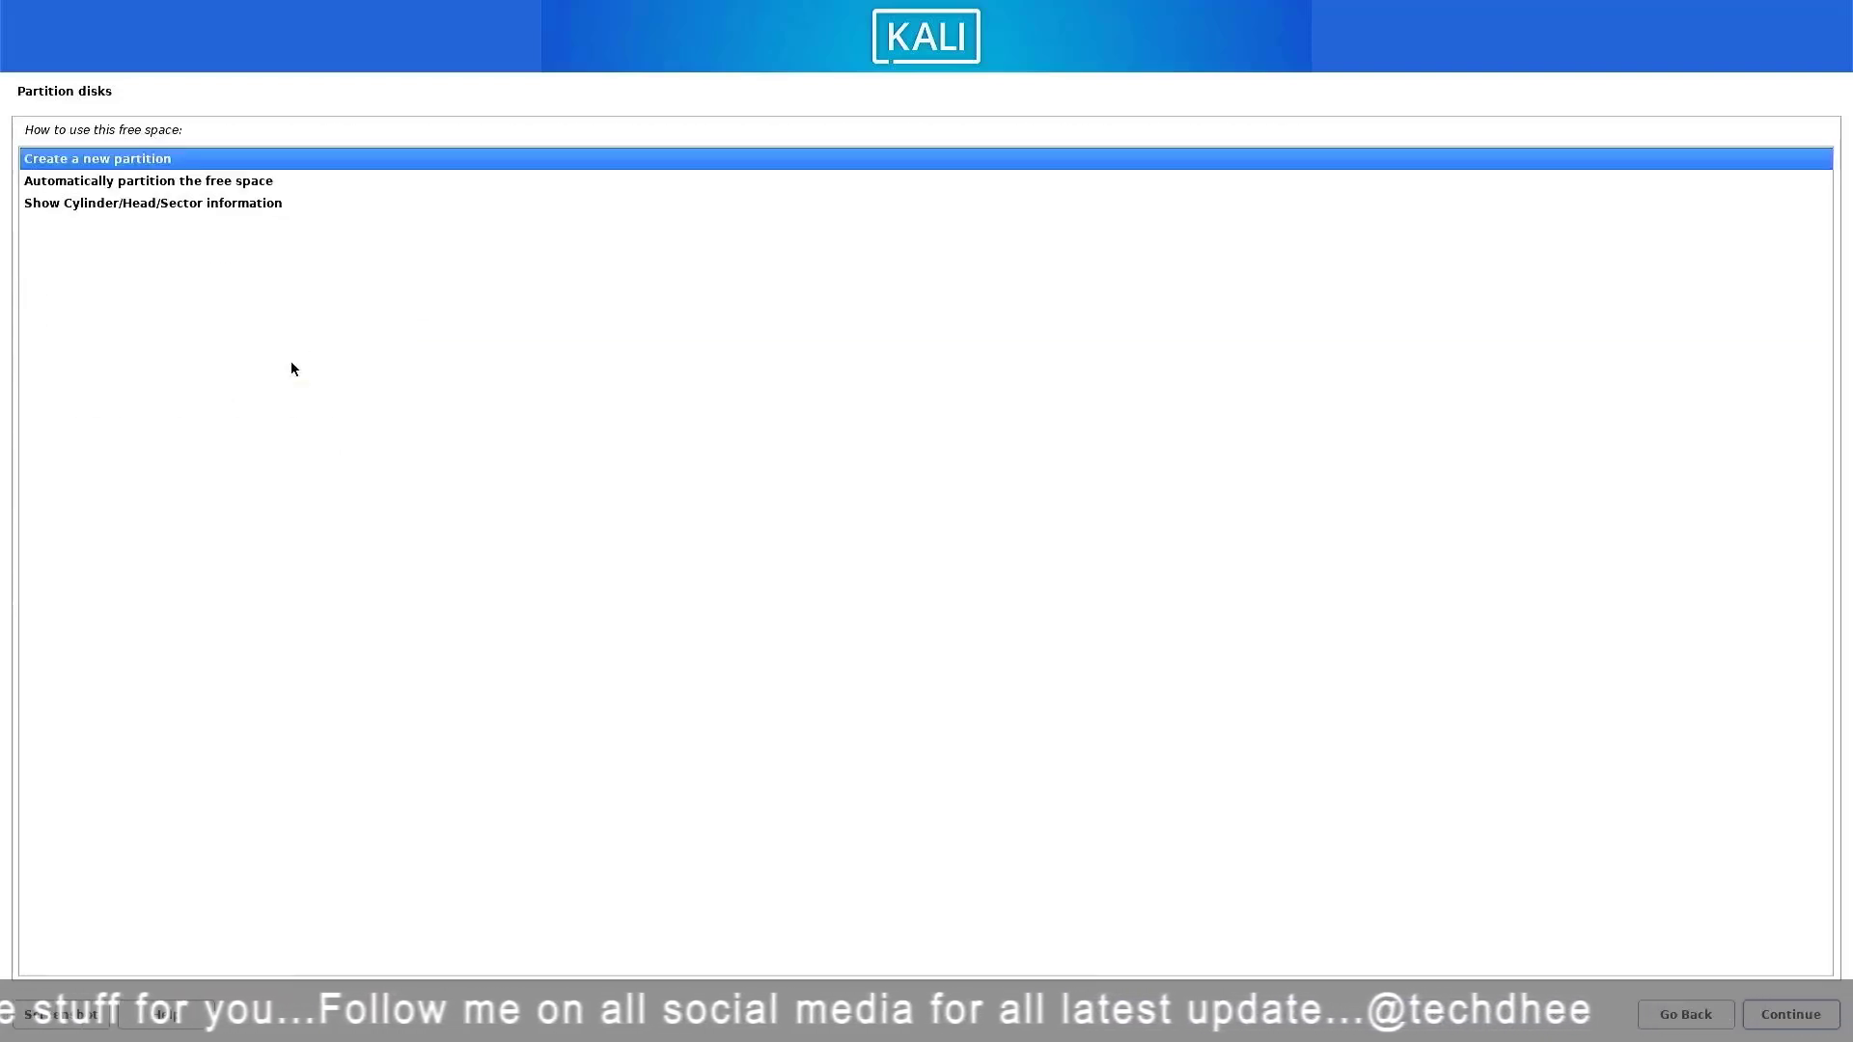
{"action": "double_click", "coordinate": [113, 169]}
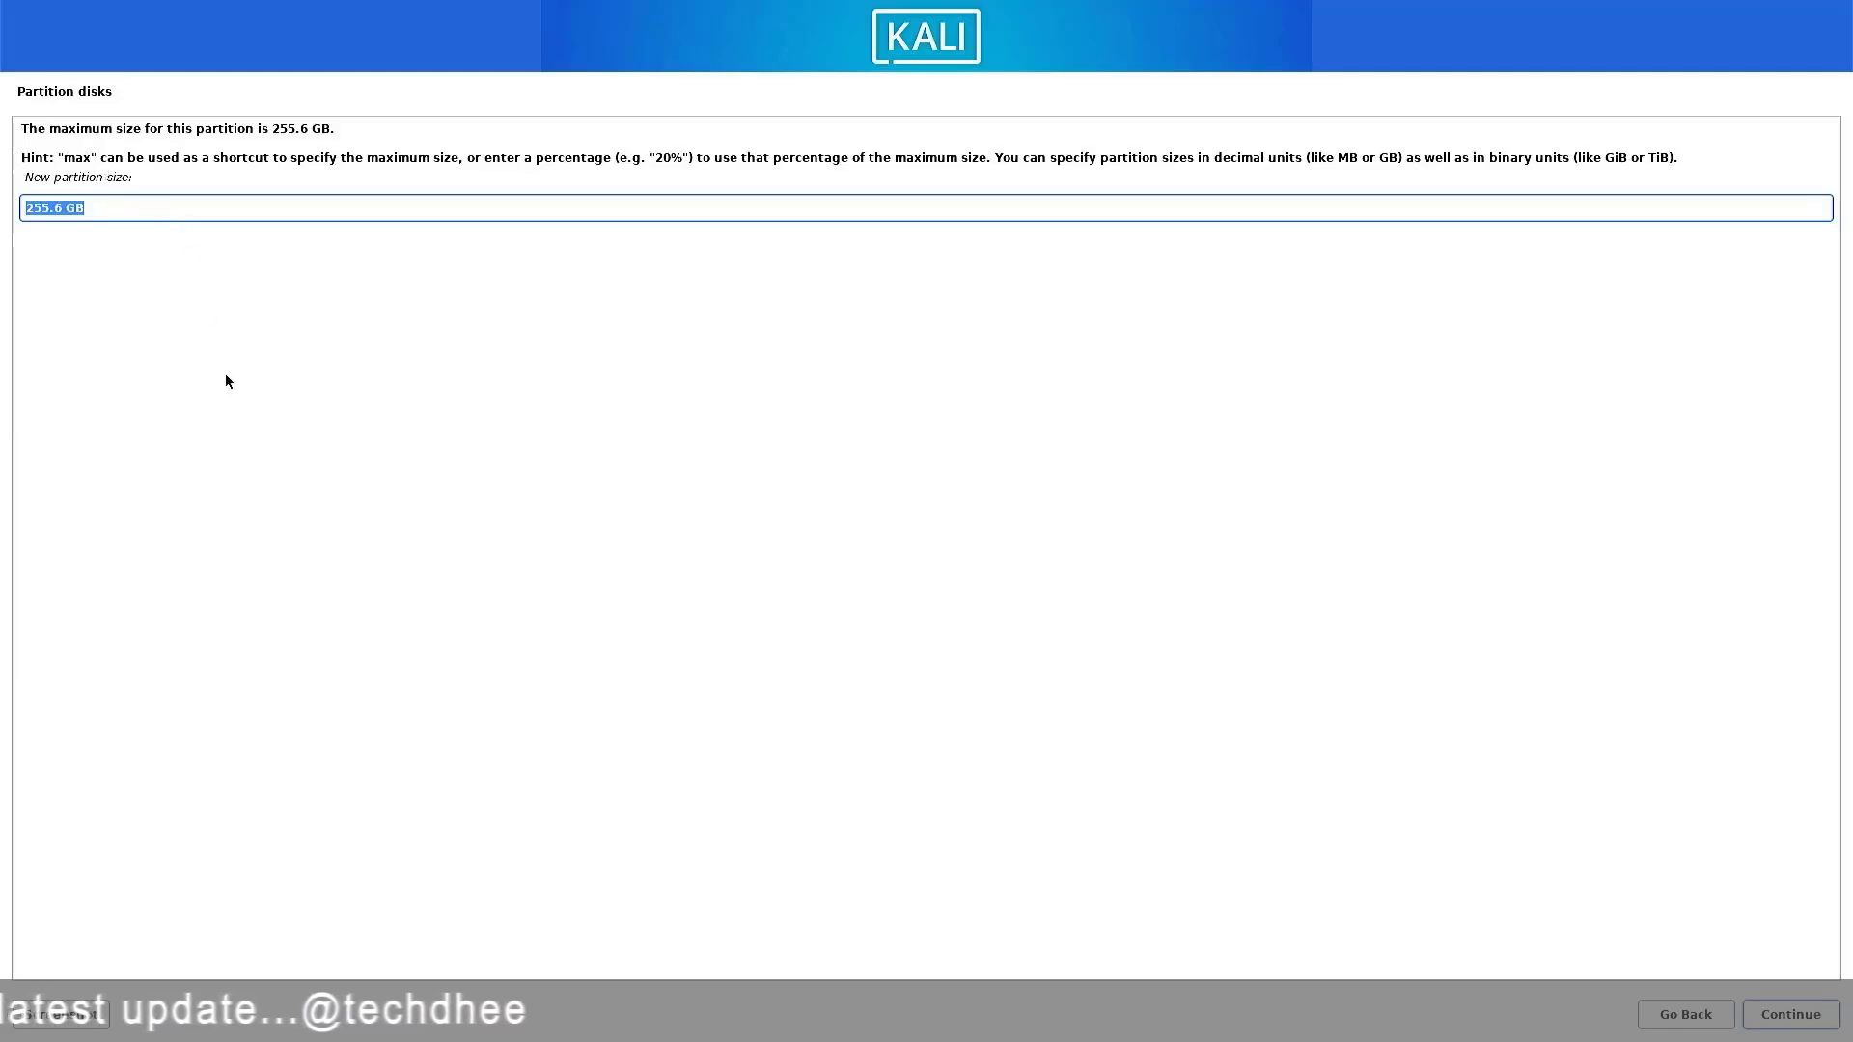
{"action": "type", "text": "8GB"}
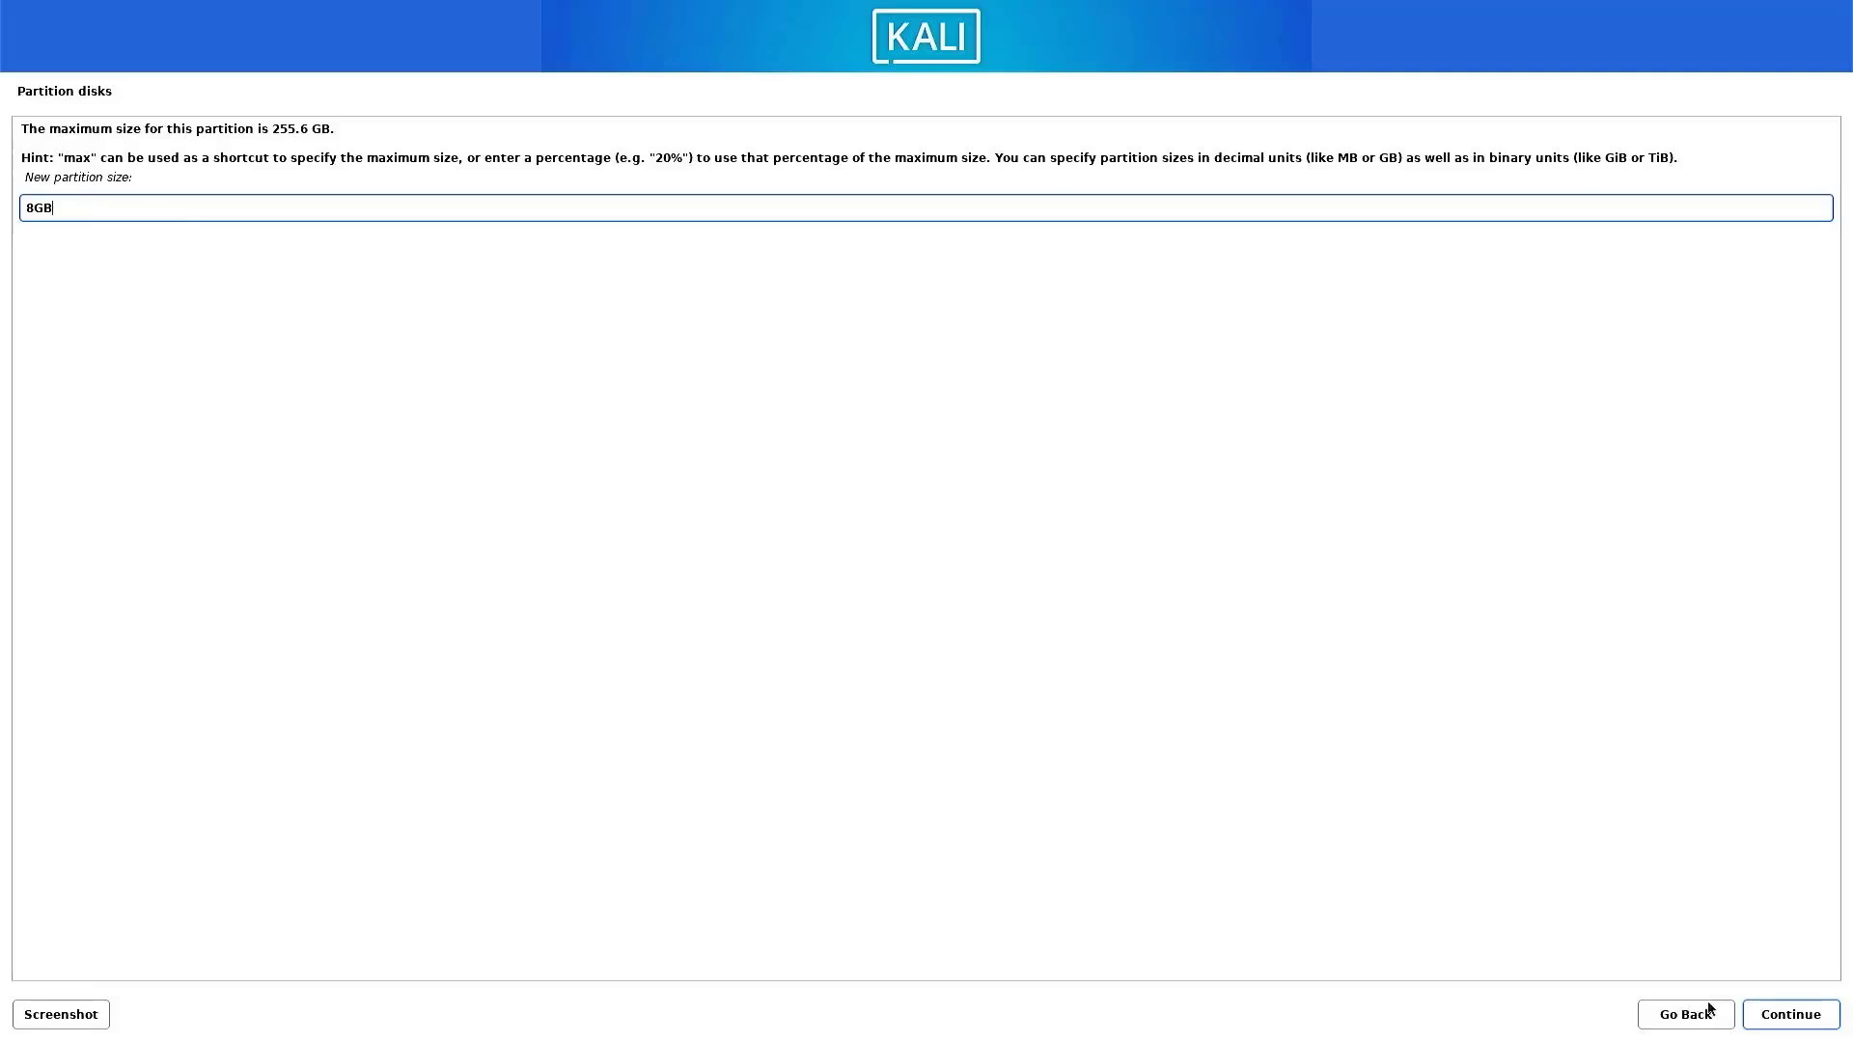
{"action": "left_click", "coordinate": [1762, 1013]}
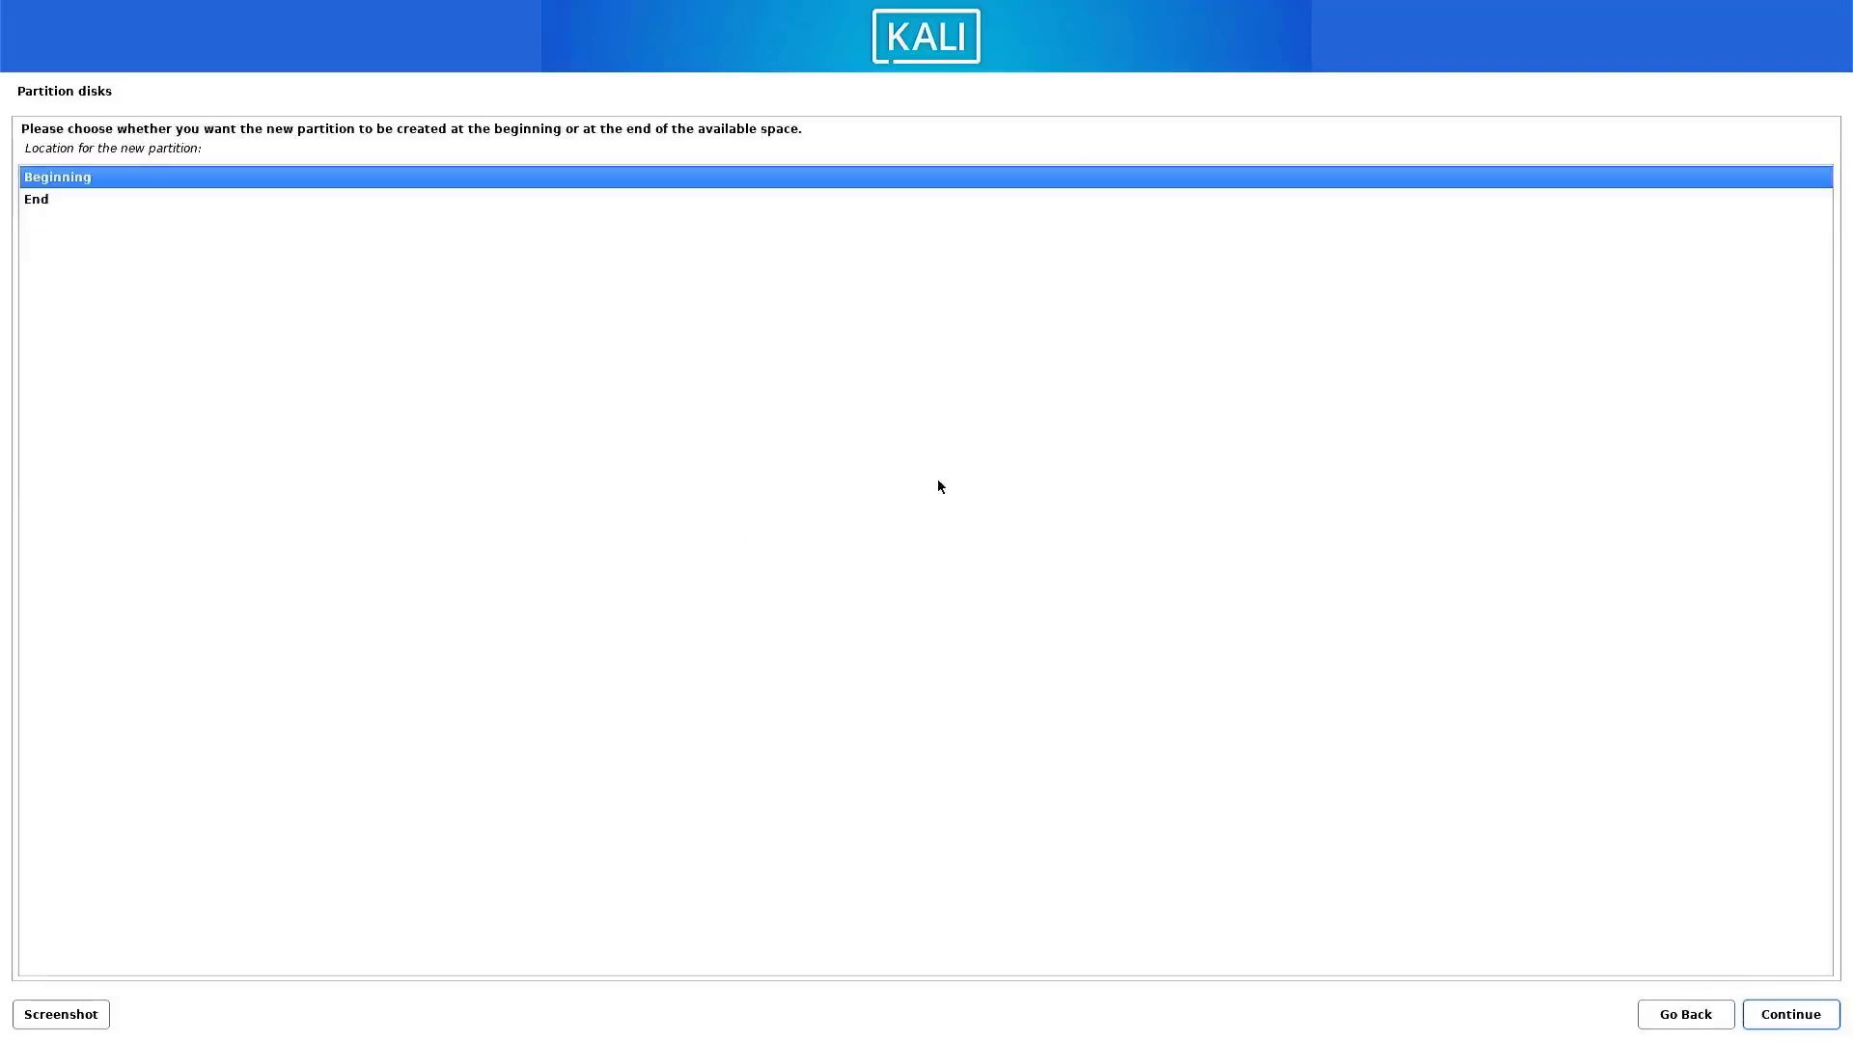
{"action": "left_click", "coordinate": [1779, 1021]}
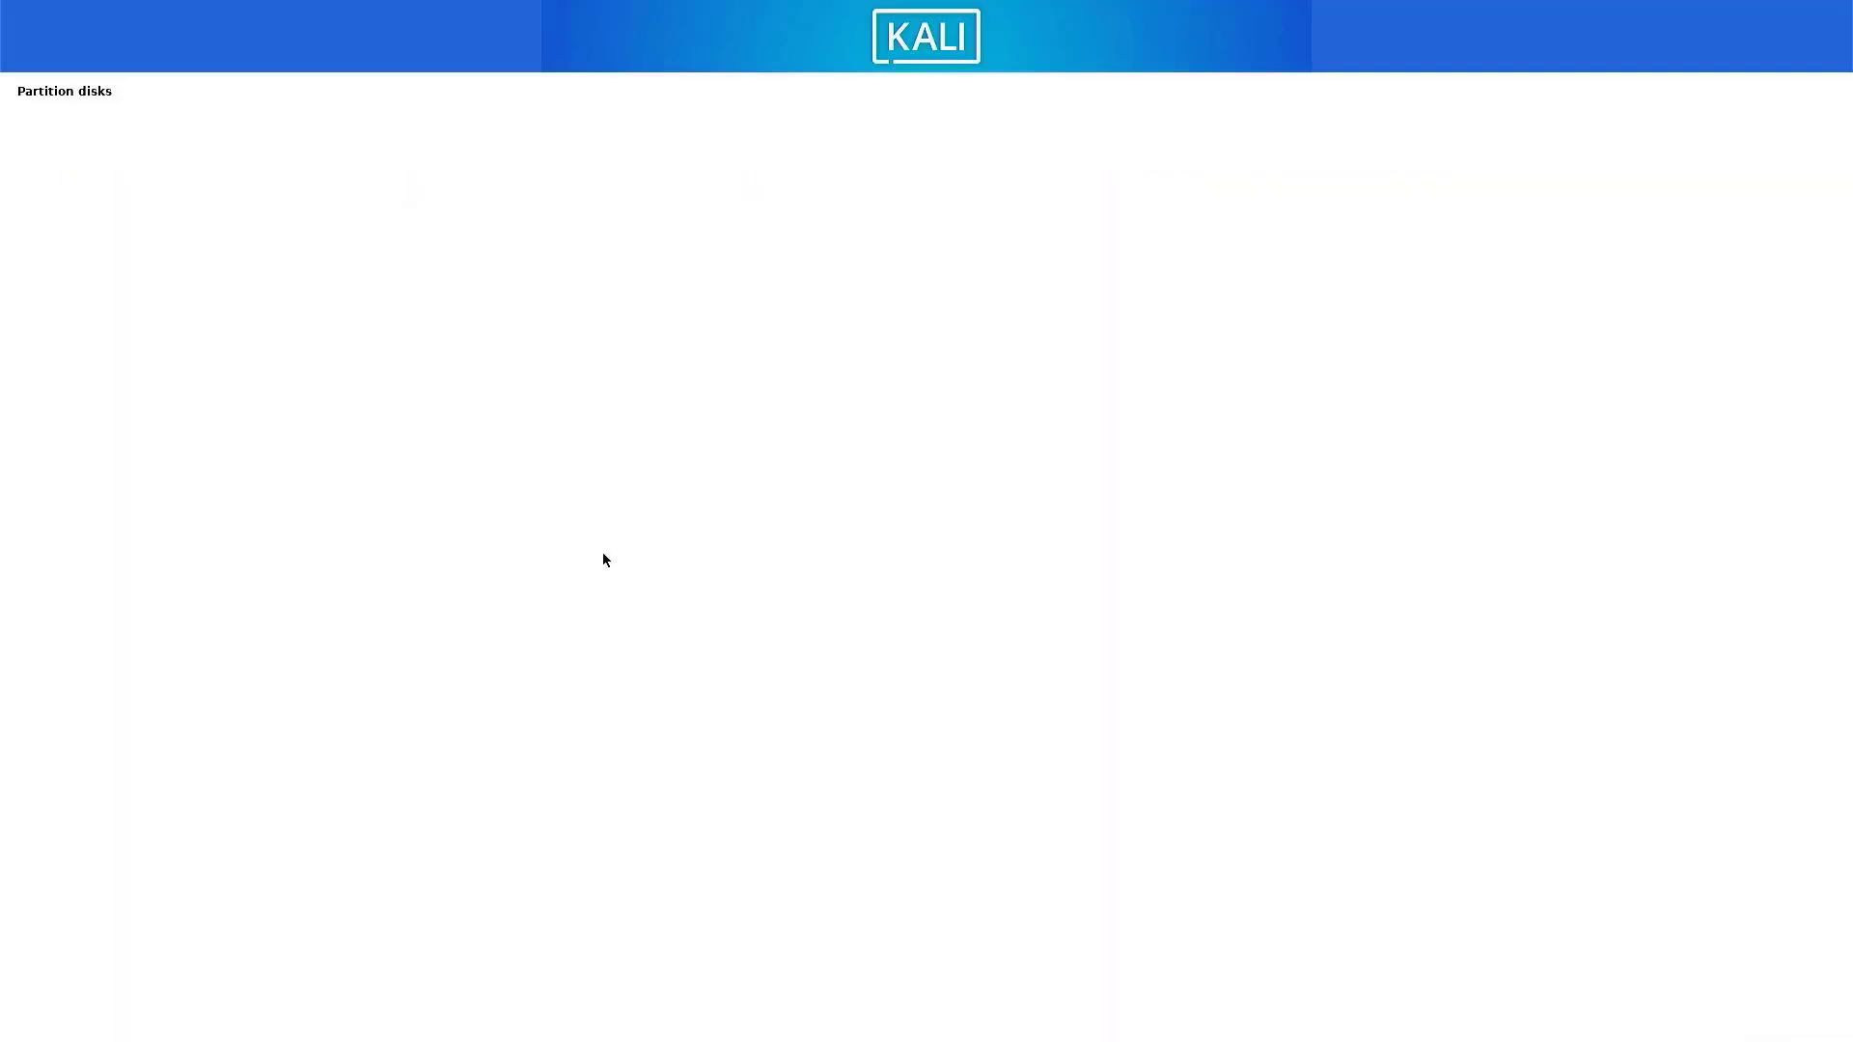
Step: Set partition #2 to be used as swap area and finish its setup
{"action": "double_click", "coordinate": [203, 199]}
{"action": "left_click", "coordinate": [59, 344]}
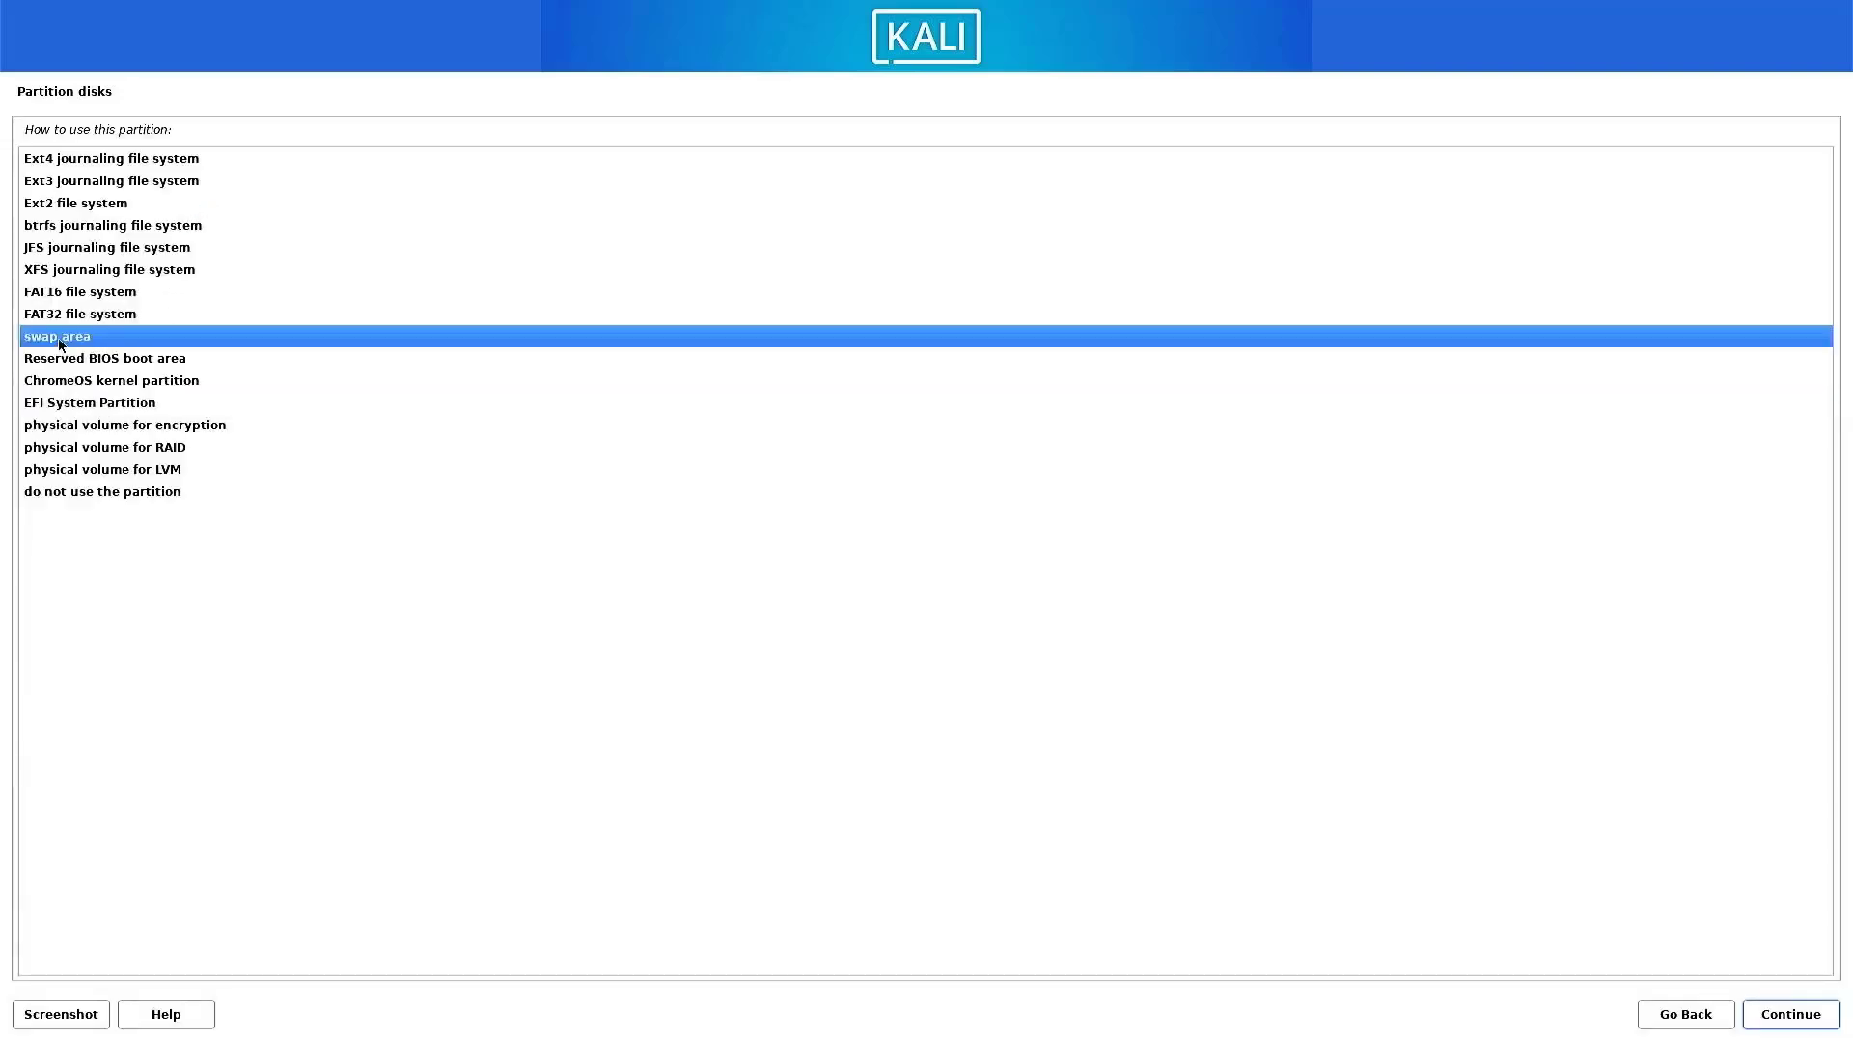
{"action": "double_click", "coordinate": [59, 345]}
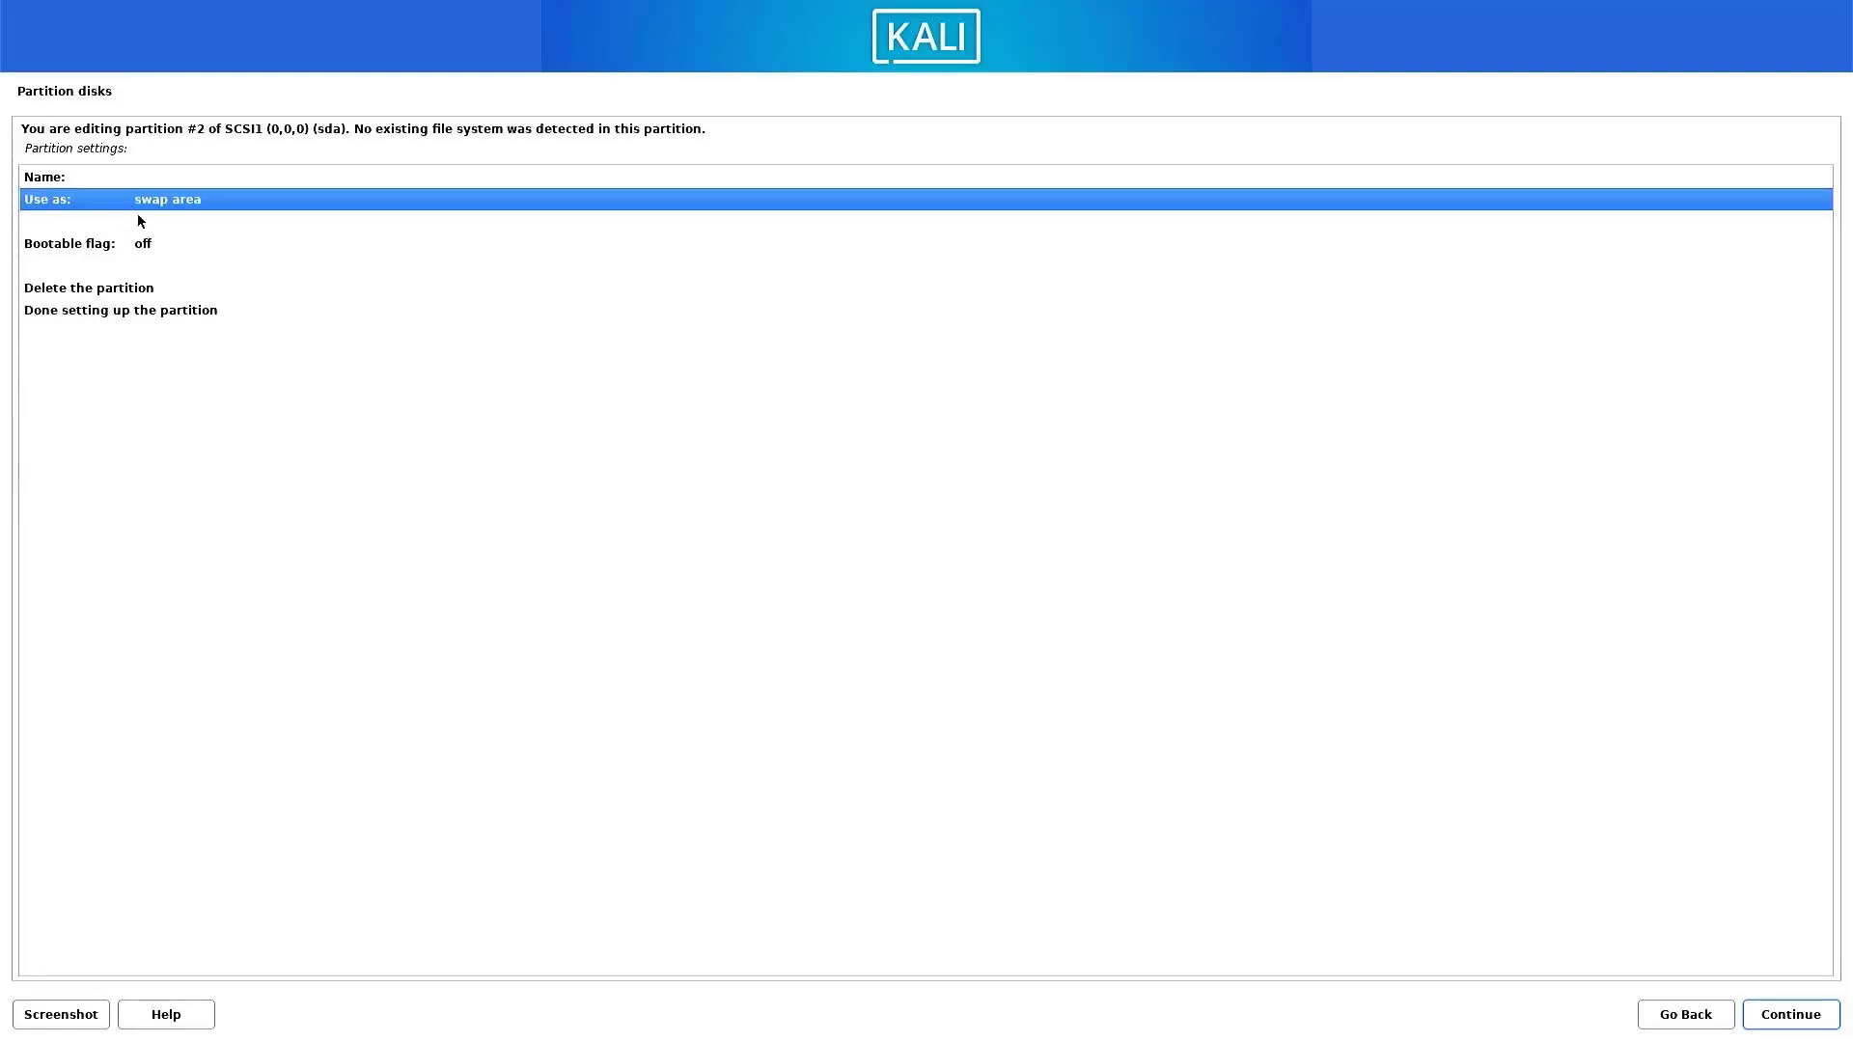
{"action": "double_click", "coordinate": [83, 310]}
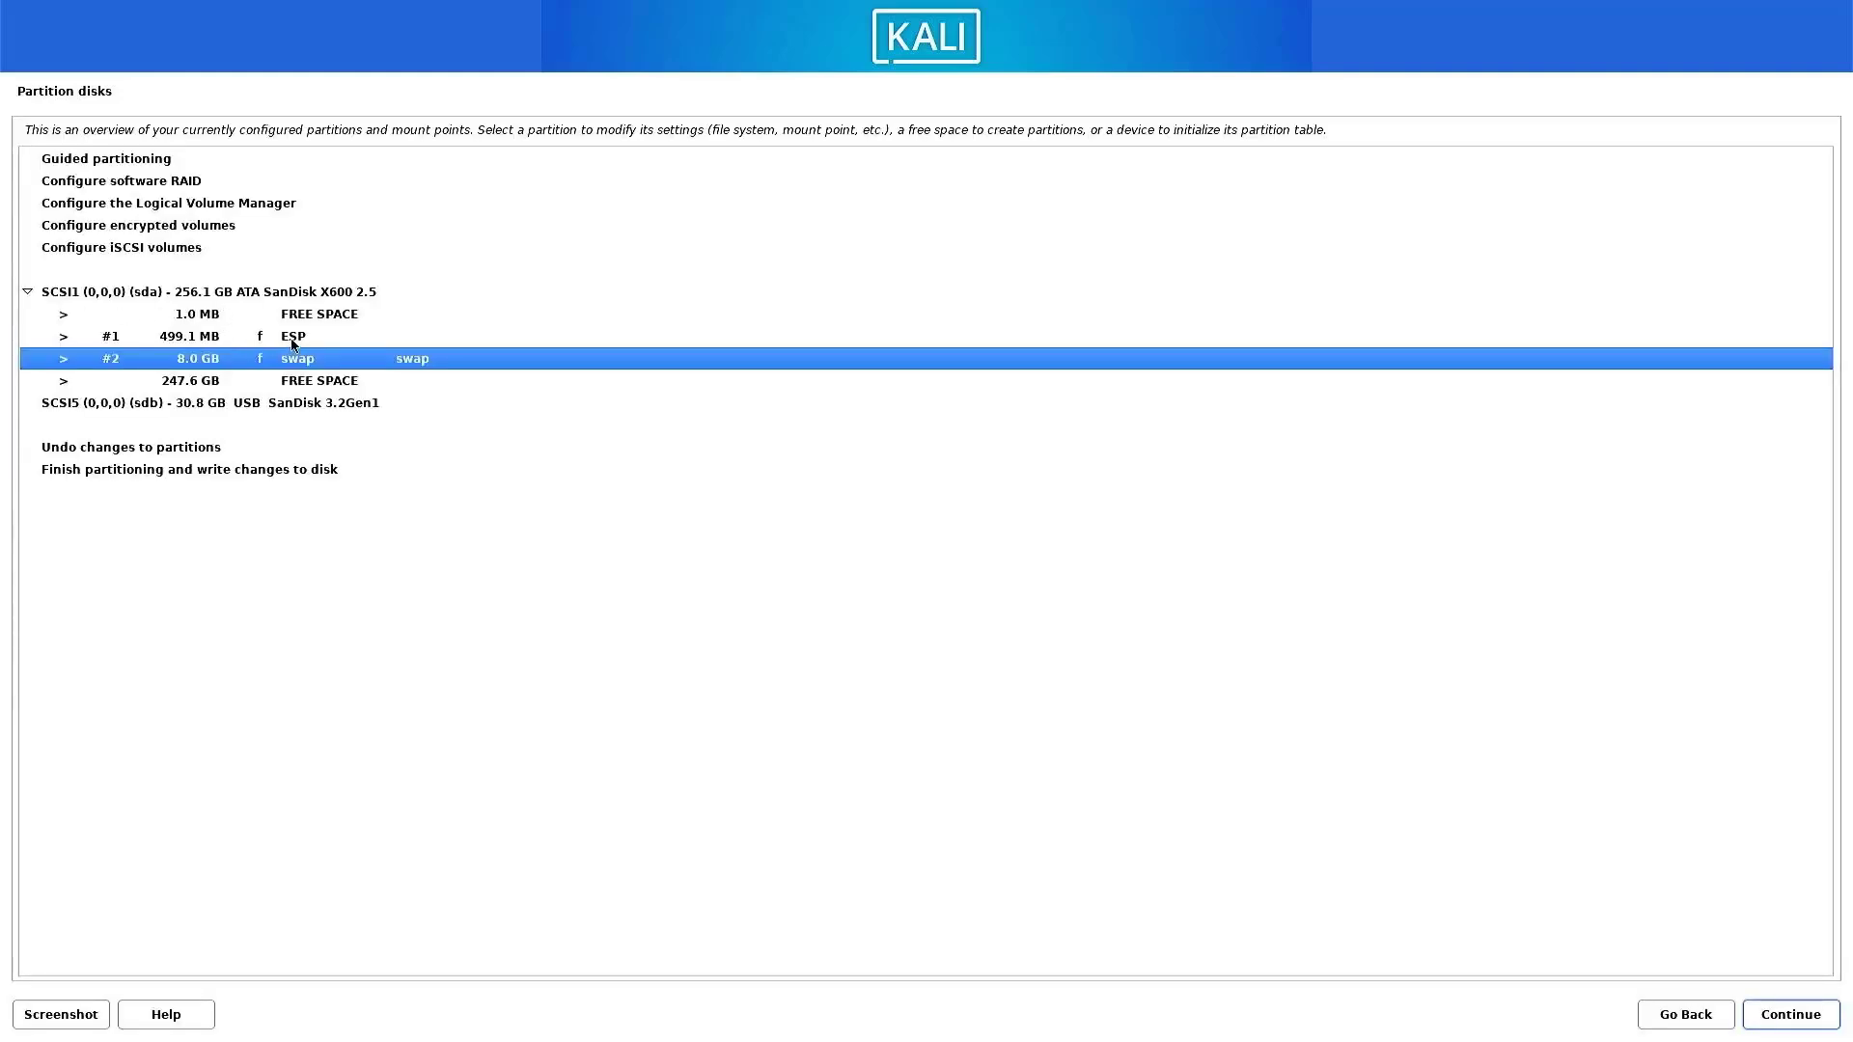
Step: Create ext4 partition #3 mounted at / using the full remaining 247.6 GB
{"action": "left_click", "coordinate": [193, 386]}
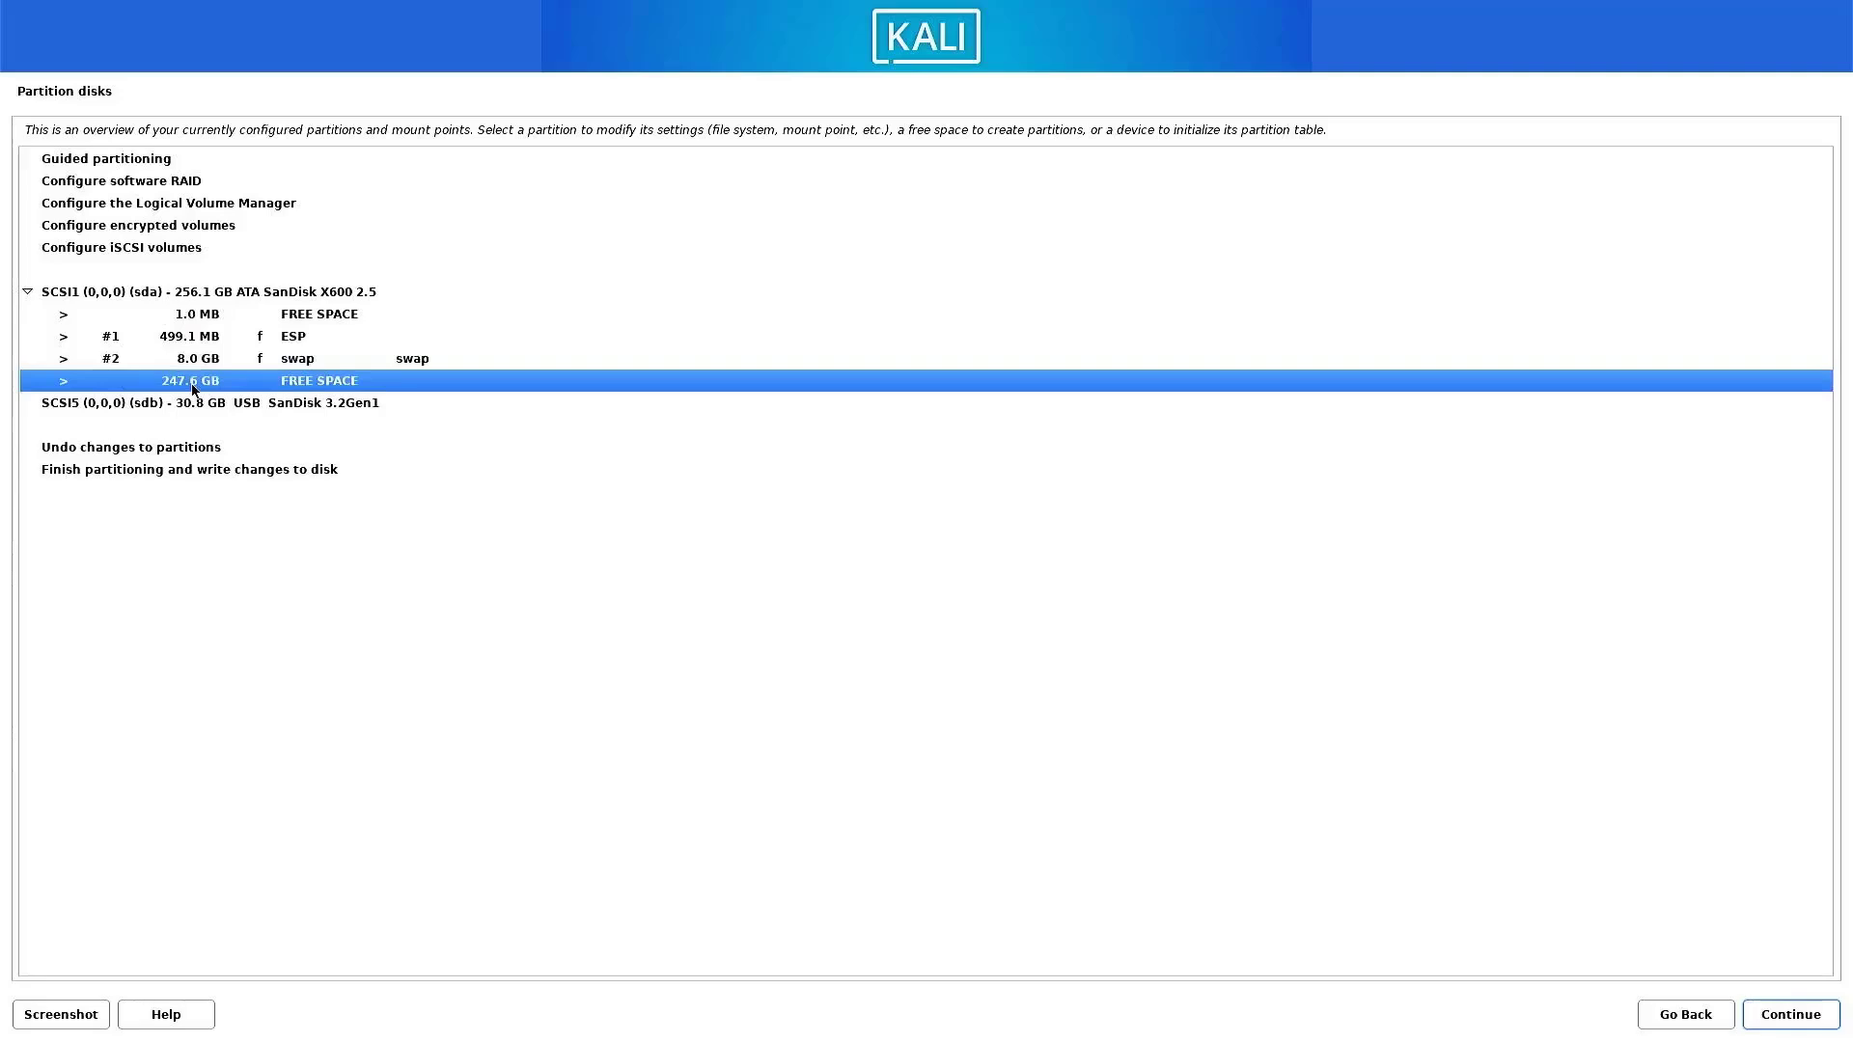
{"action": "double_click", "coordinate": [203, 388]}
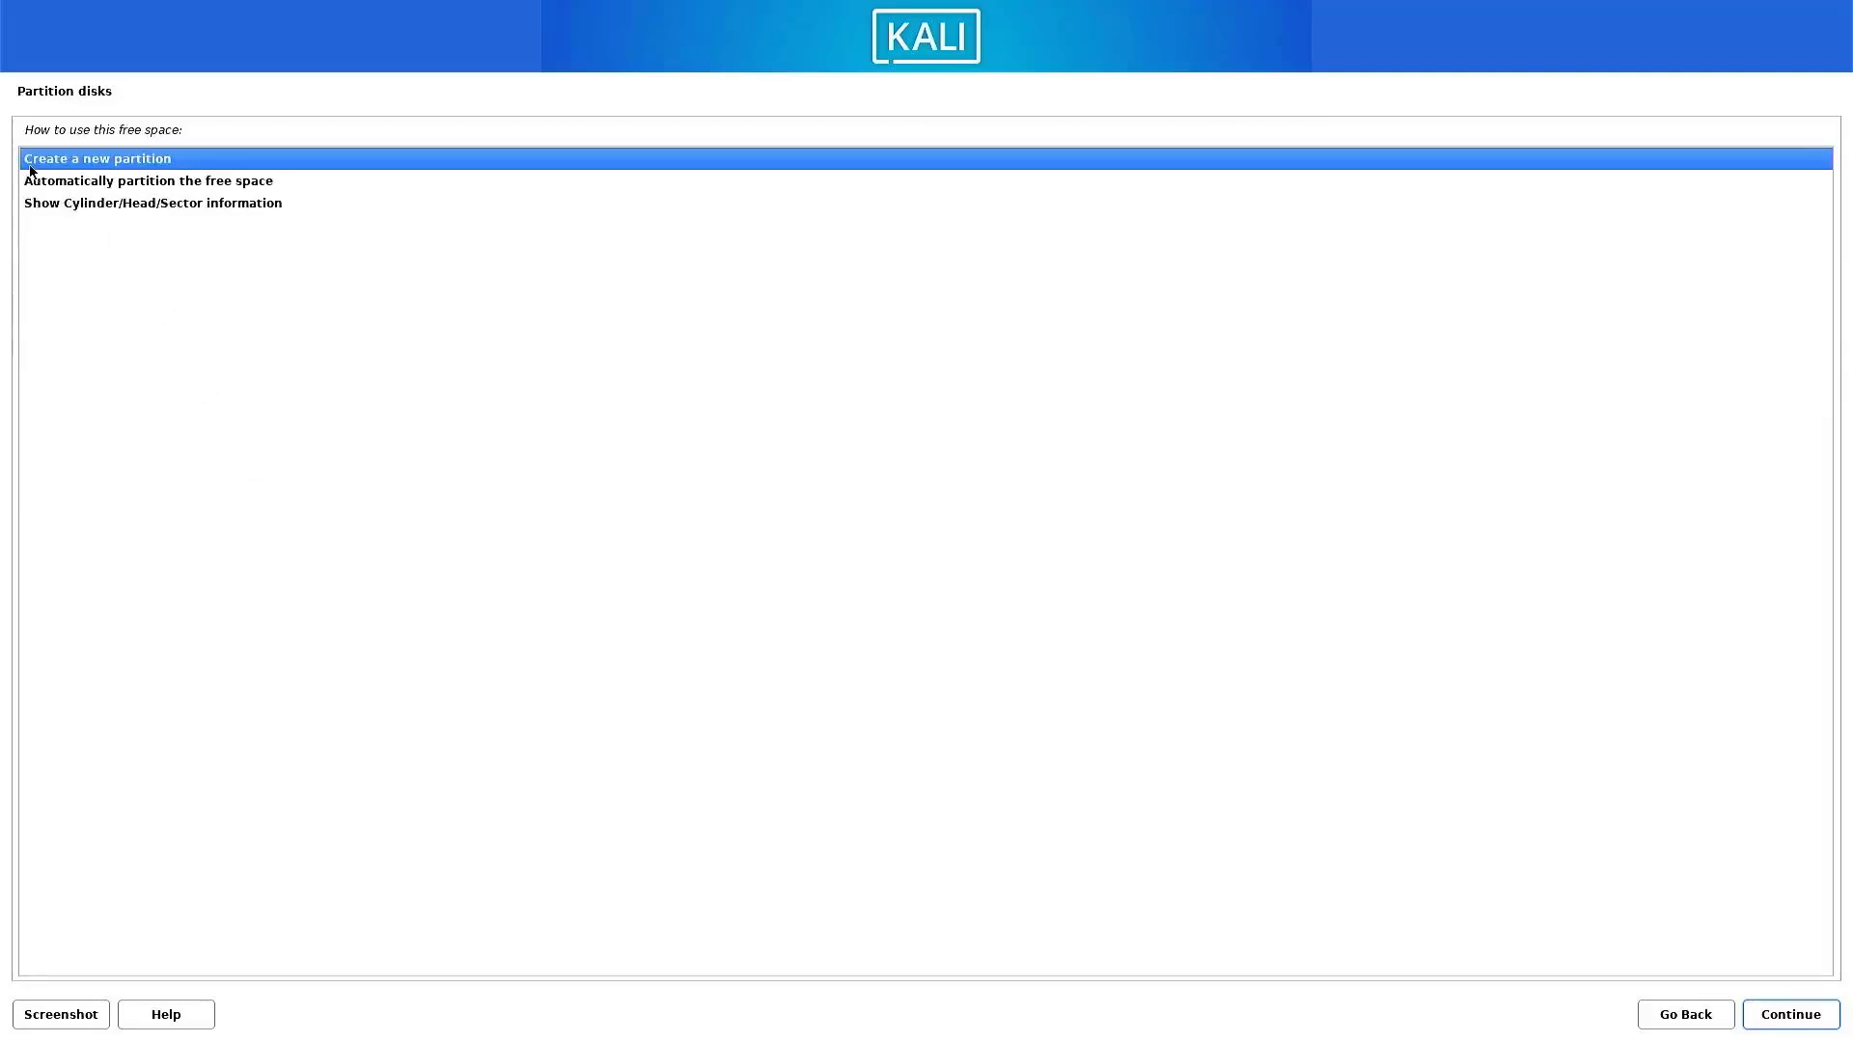
{"action": "double_click", "coordinate": [58, 164]}
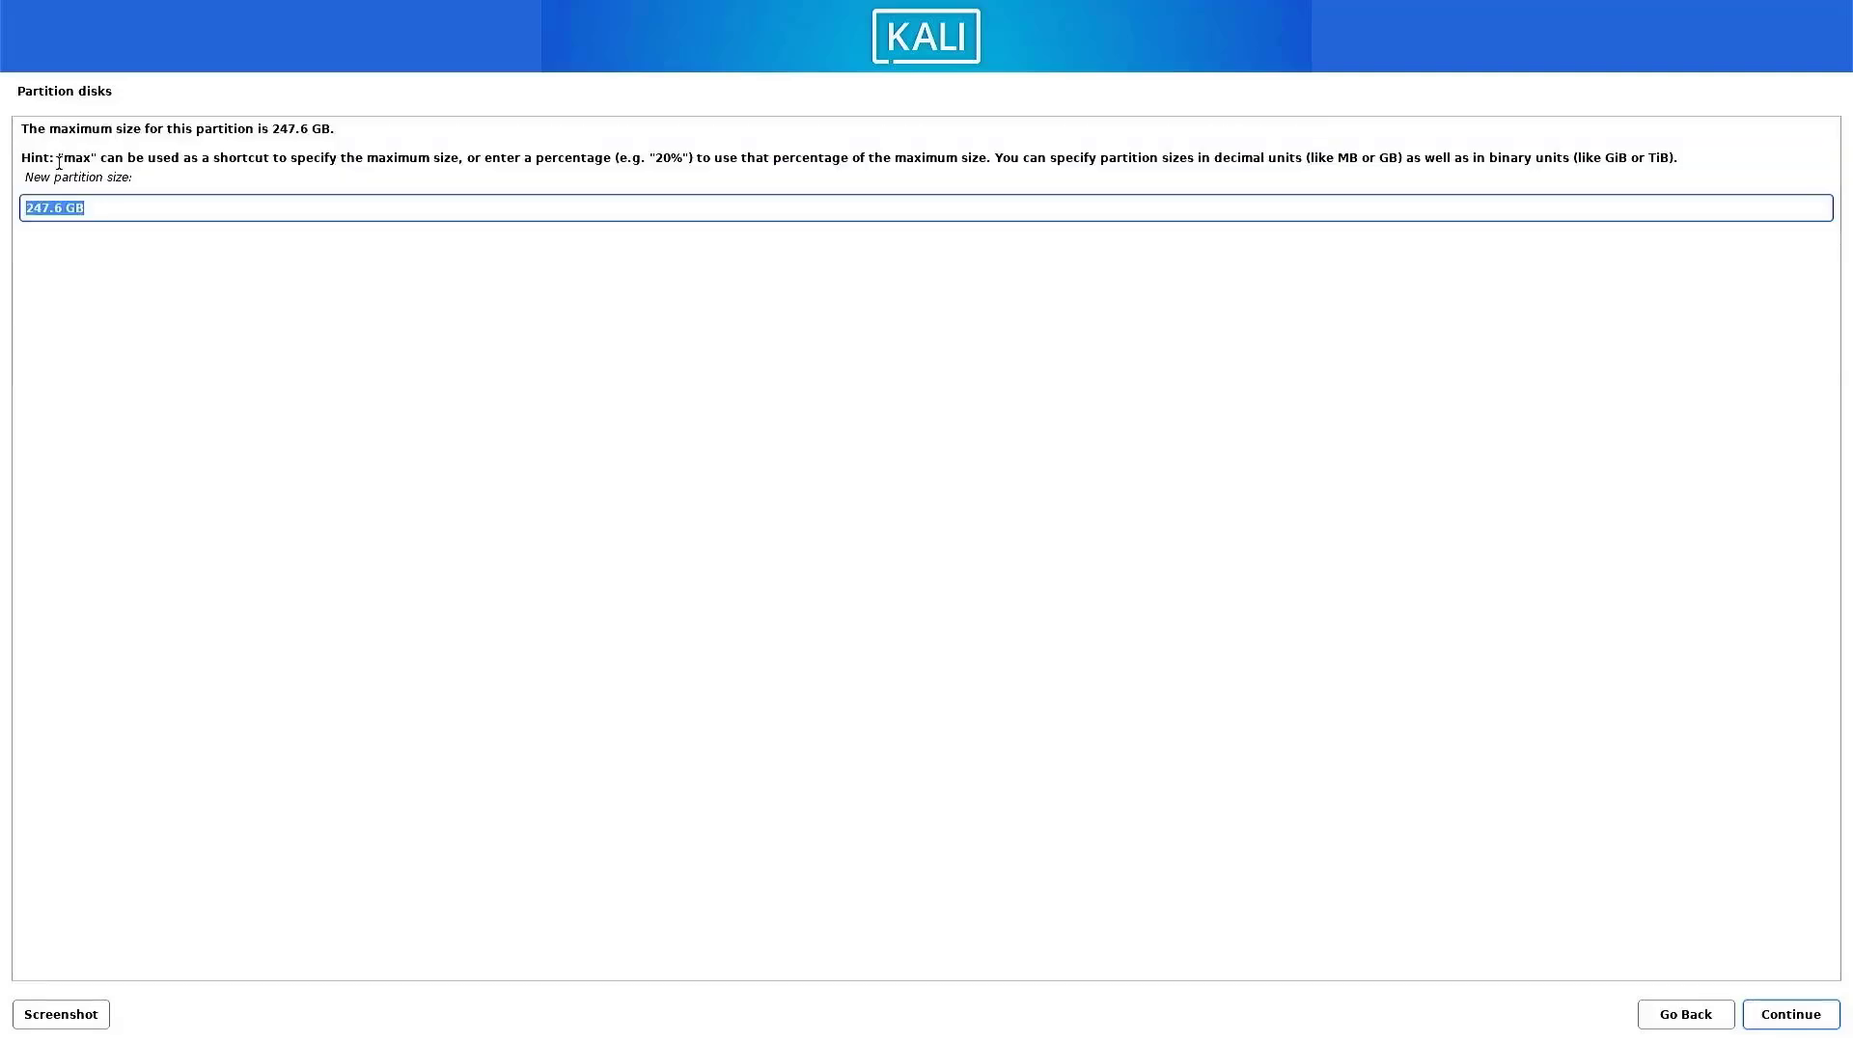
{"action": "left_click", "coordinate": [121, 217]}
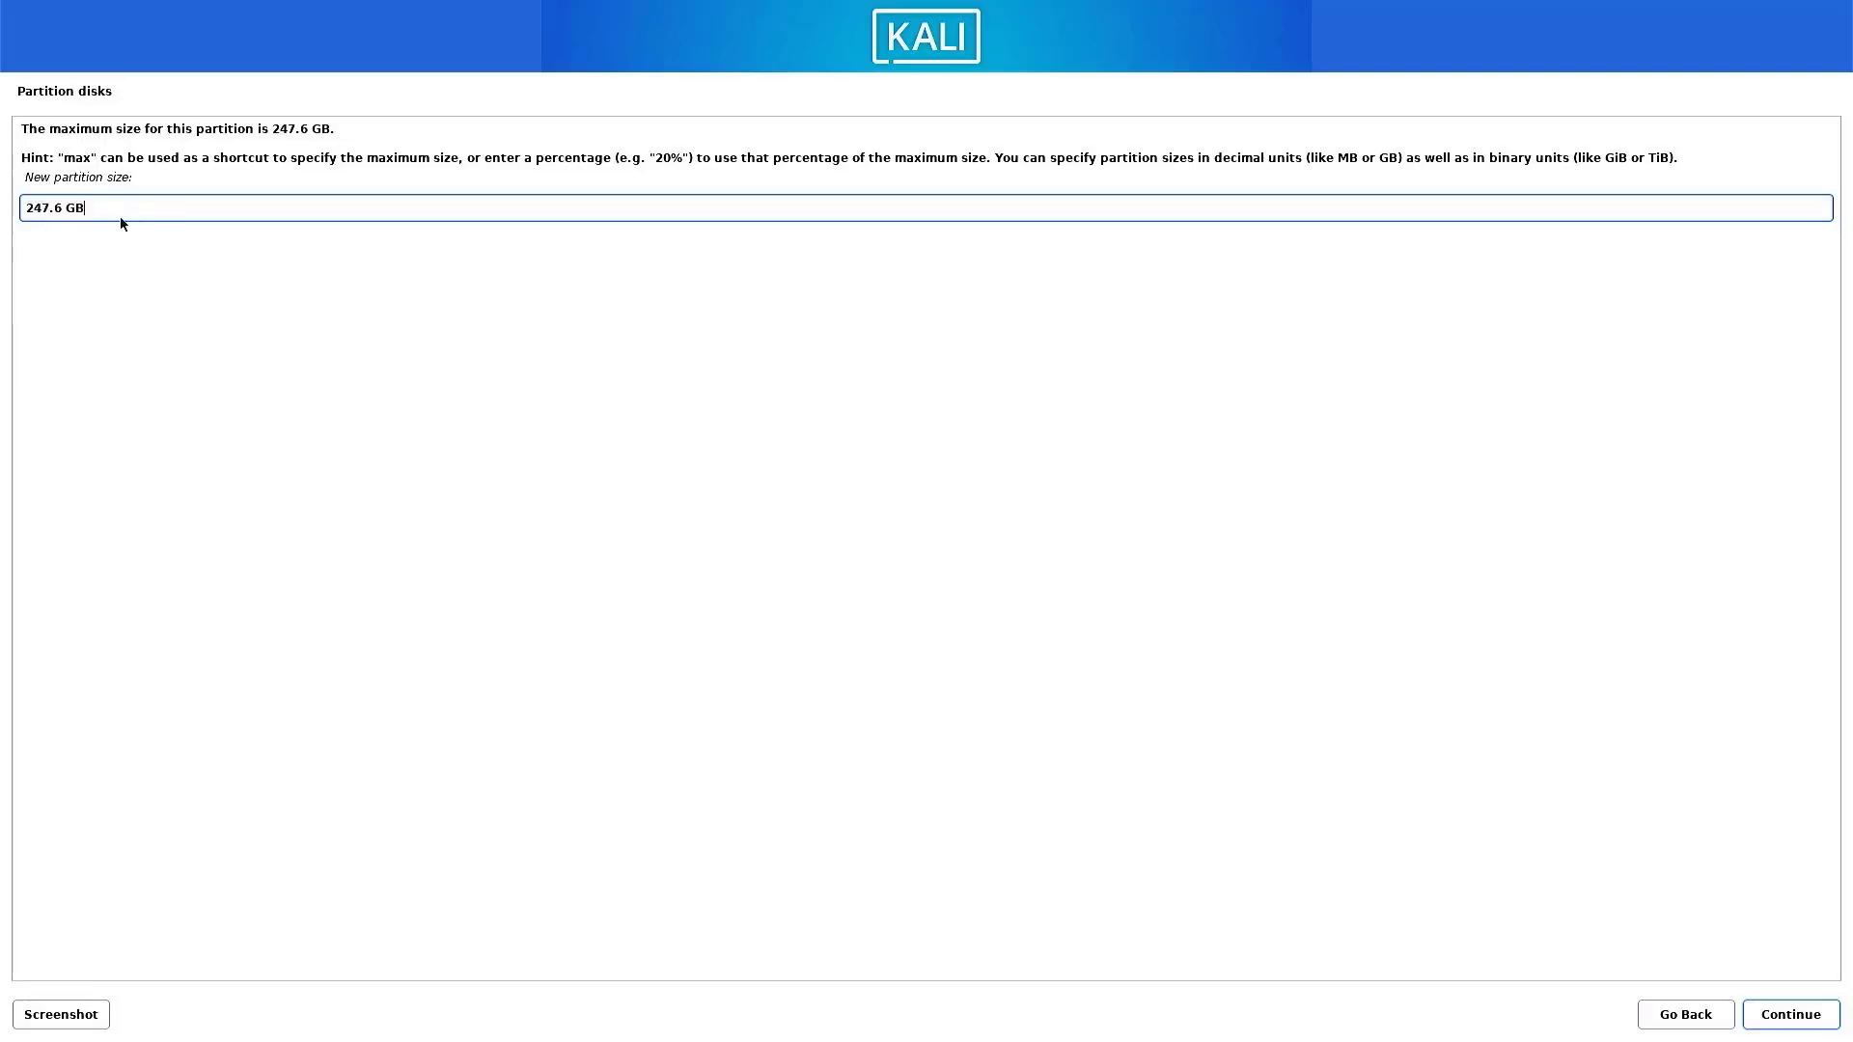
{"action": "left_click", "coordinate": [1818, 1014]}
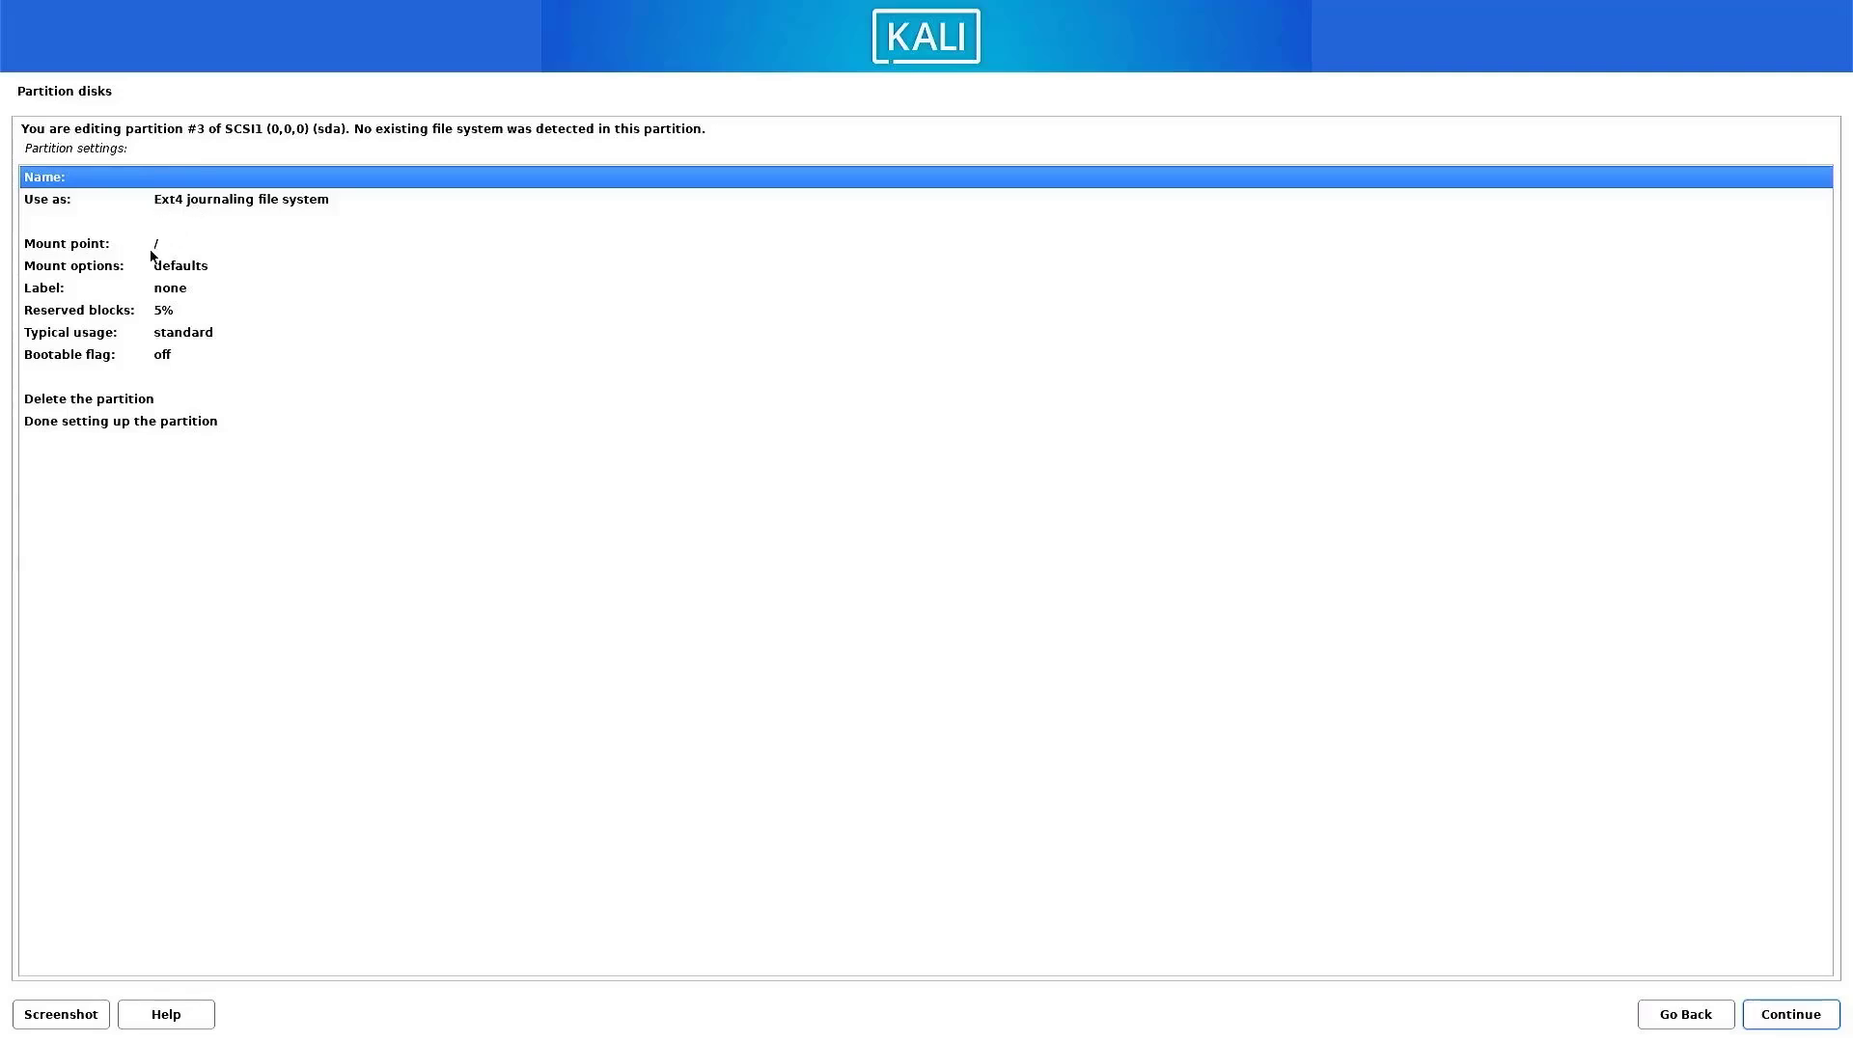
{"action": "double_click", "coordinate": [89, 426]}
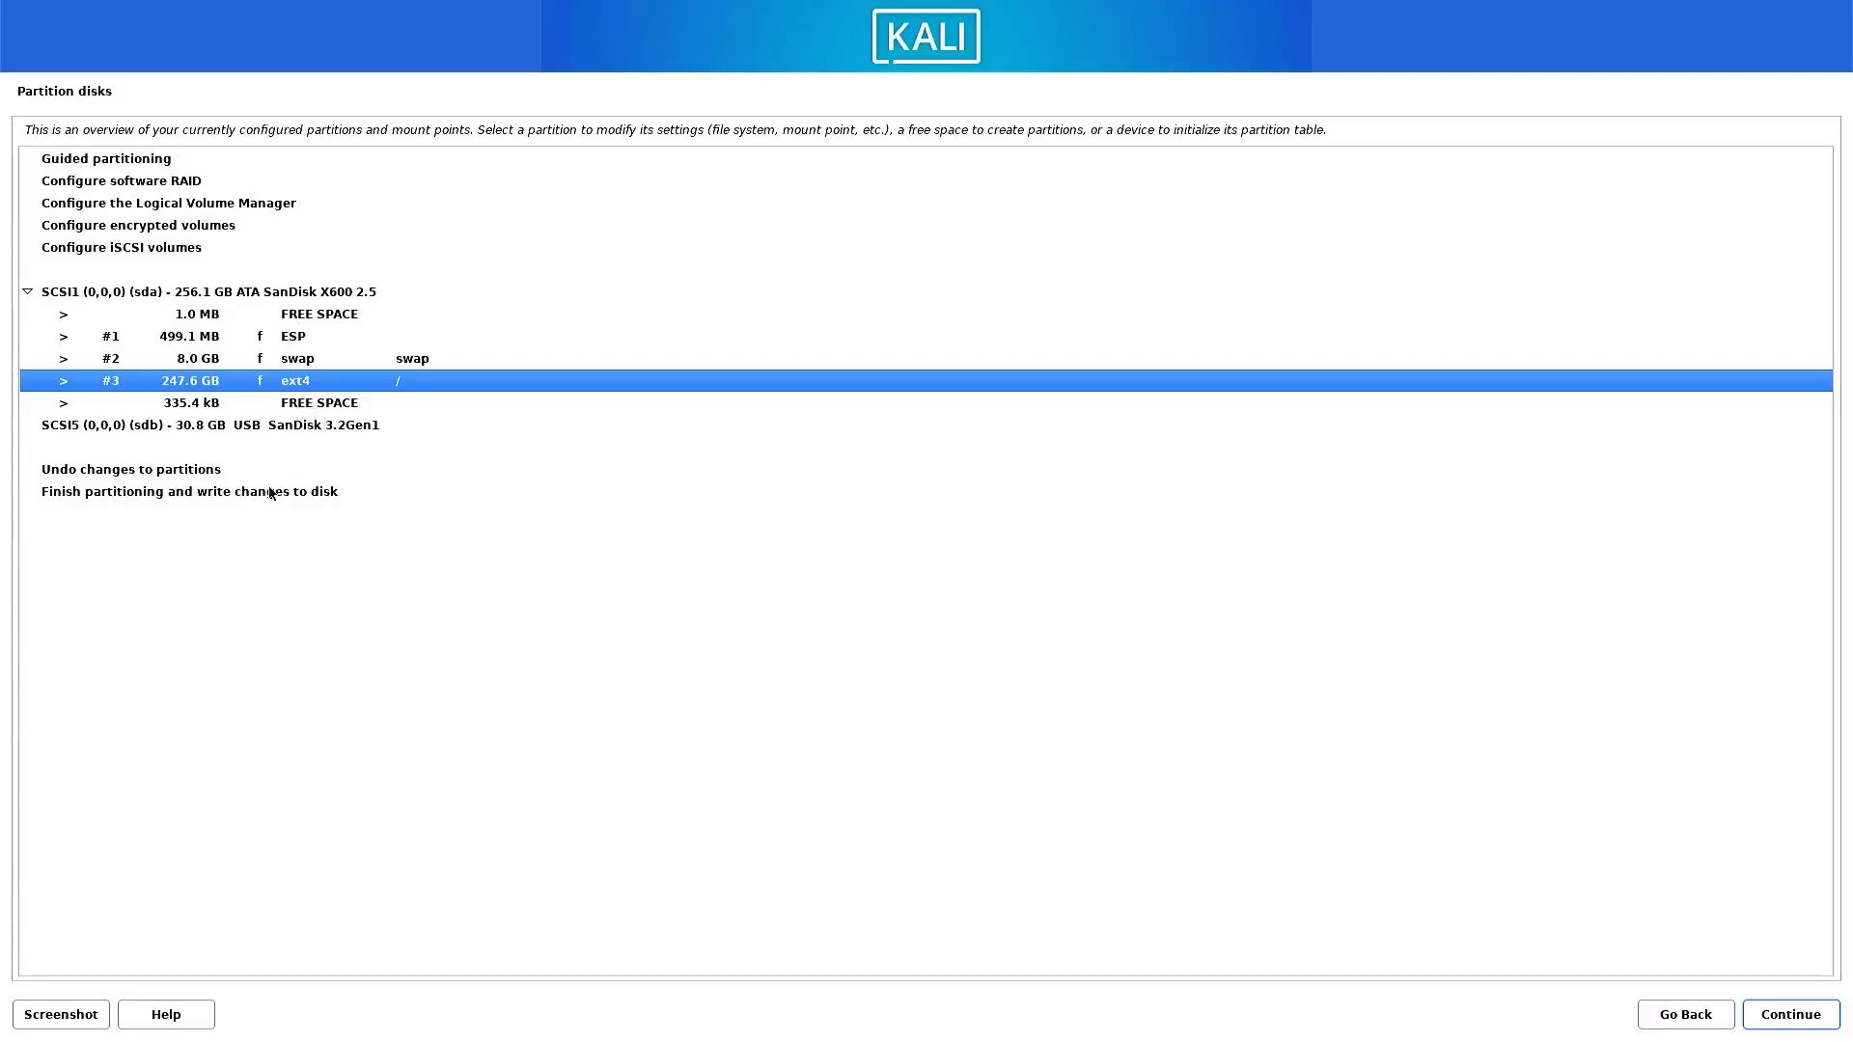
{"action": "left_click", "coordinate": [230, 494]}
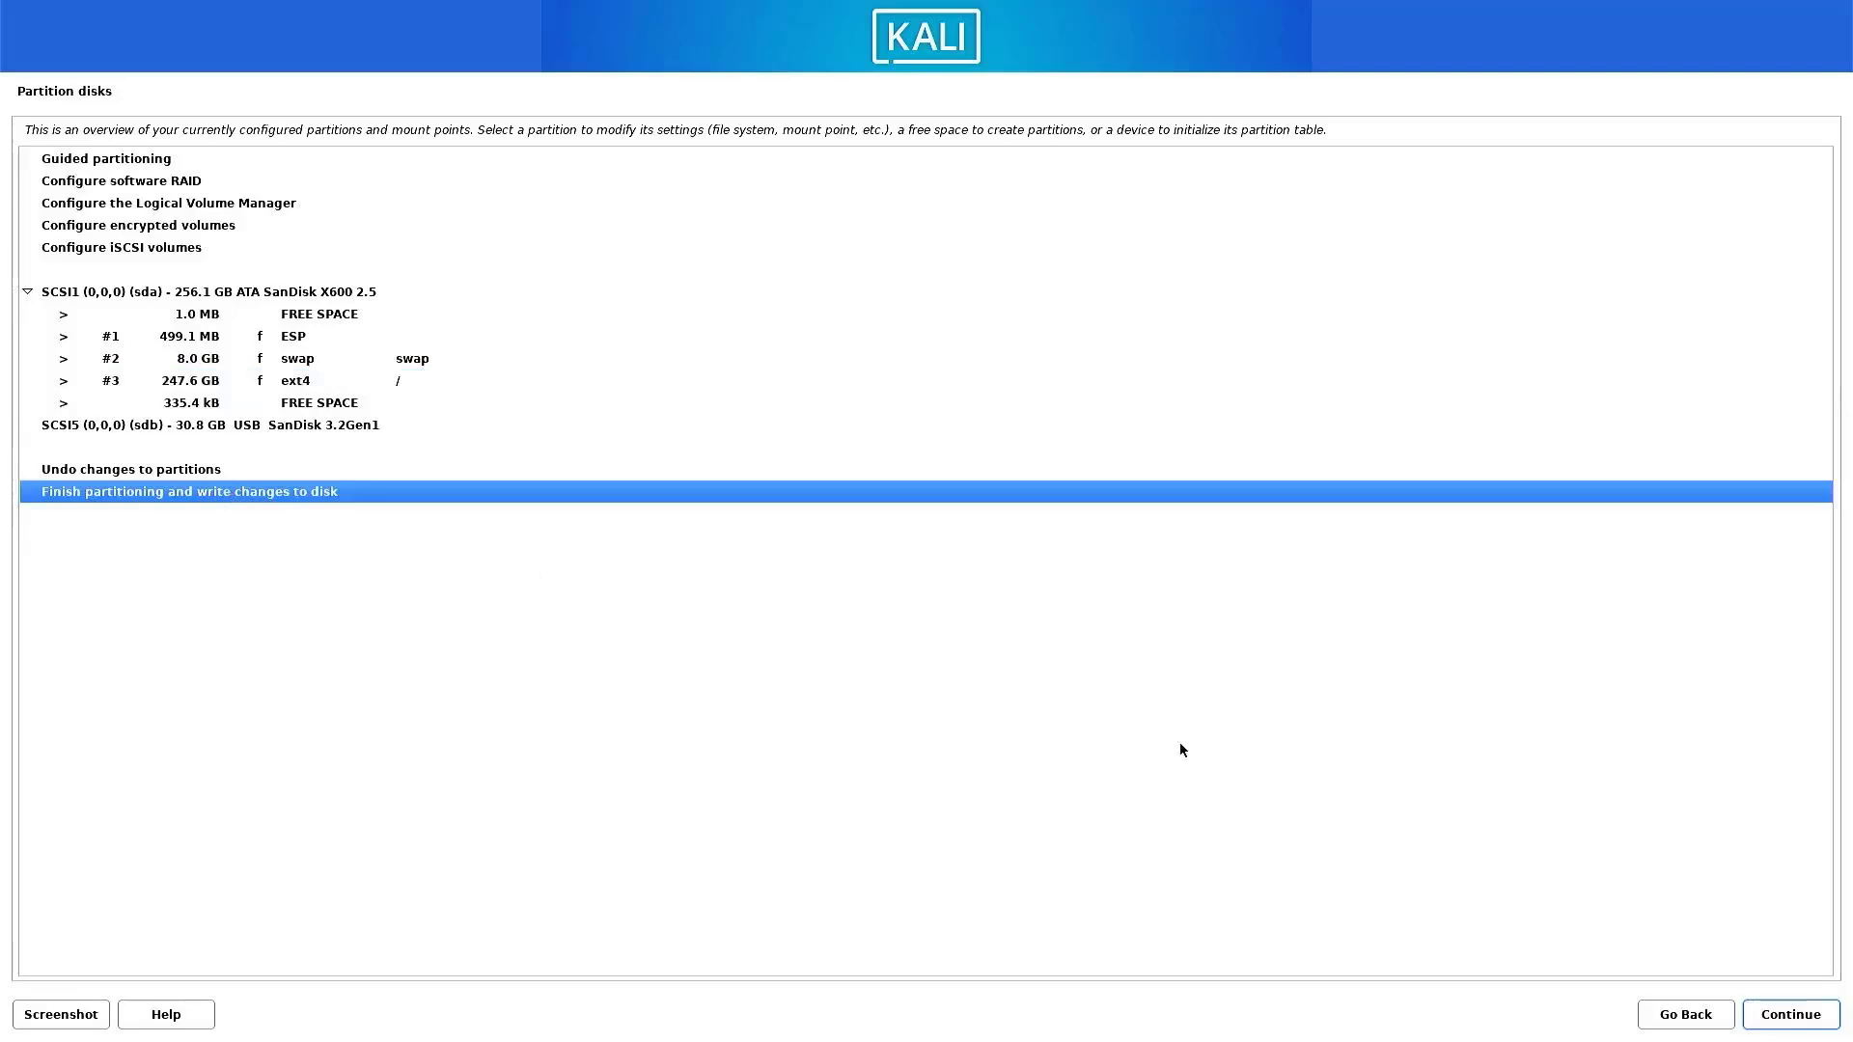
Step: Confirm Yes to write the ESP, swap and root partitions to disk
{"action": "left_click", "coordinate": [1745, 1021]}
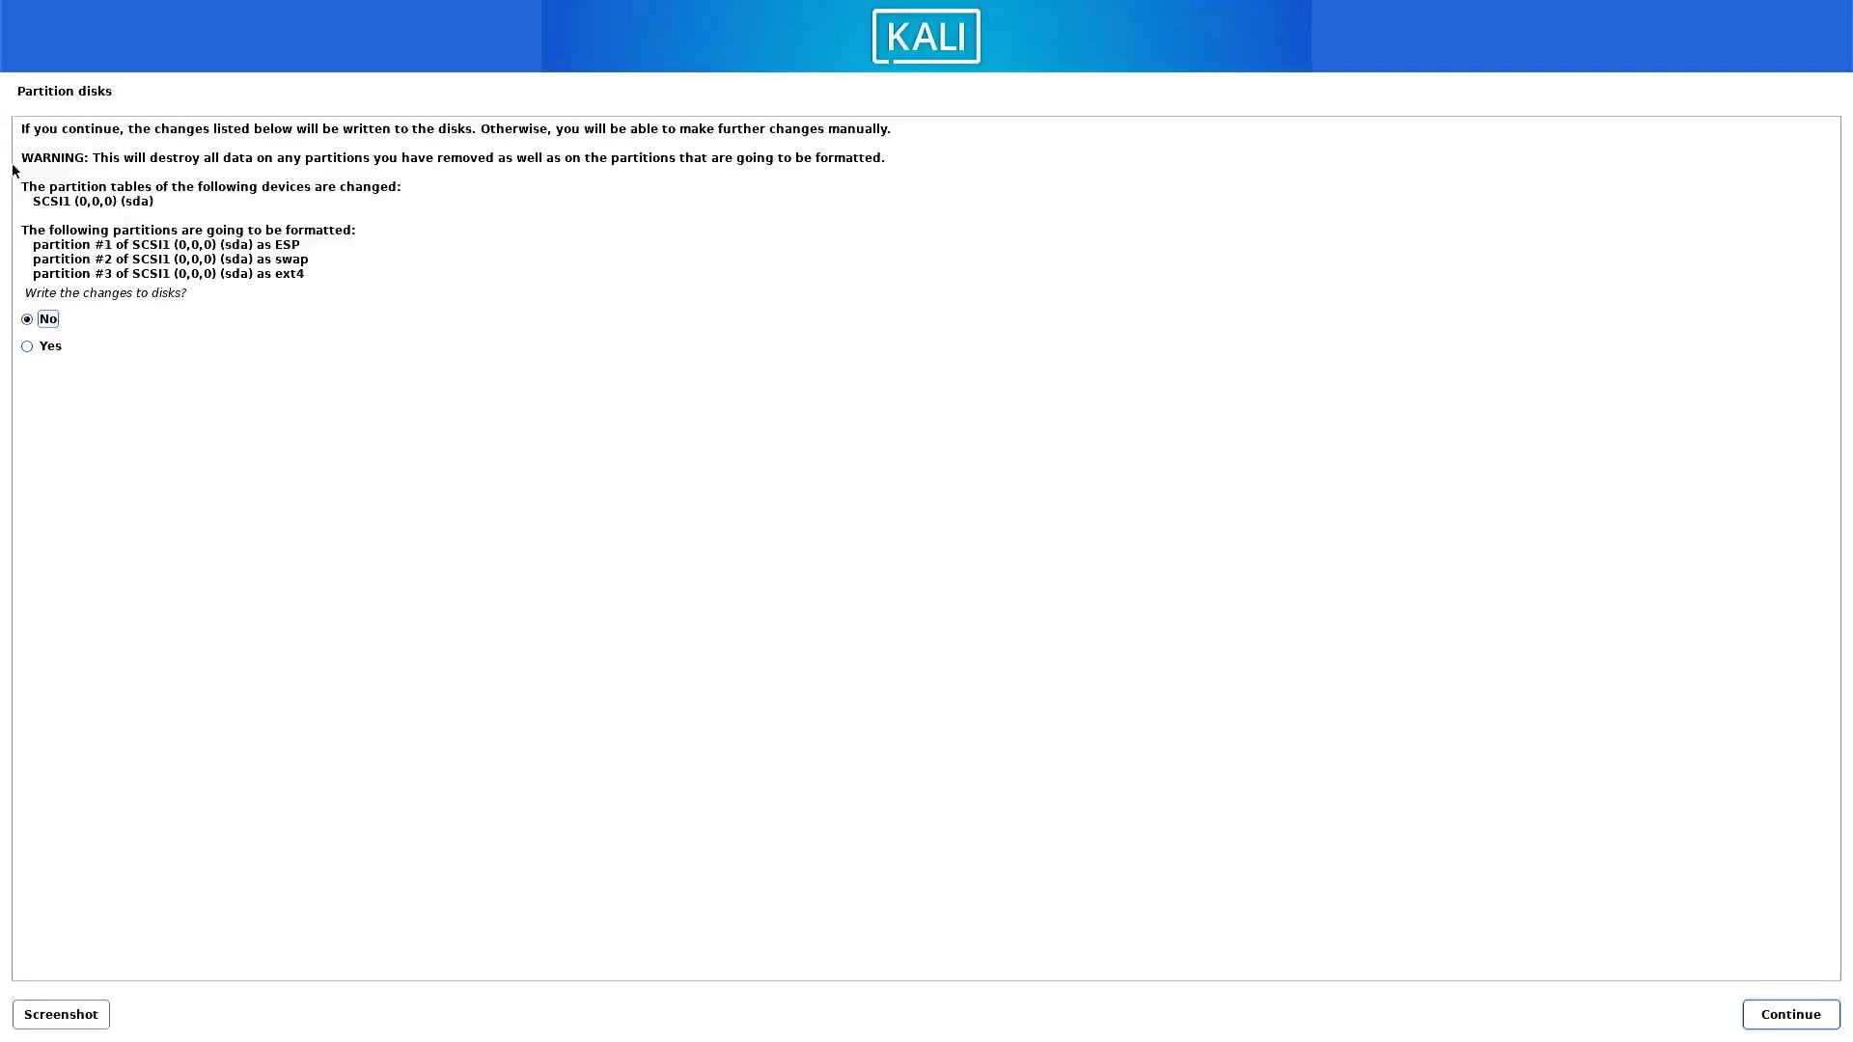
{"action": "left_click", "coordinate": [27, 350]}
{"action": "left_click", "coordinate": [1836, 1016]}
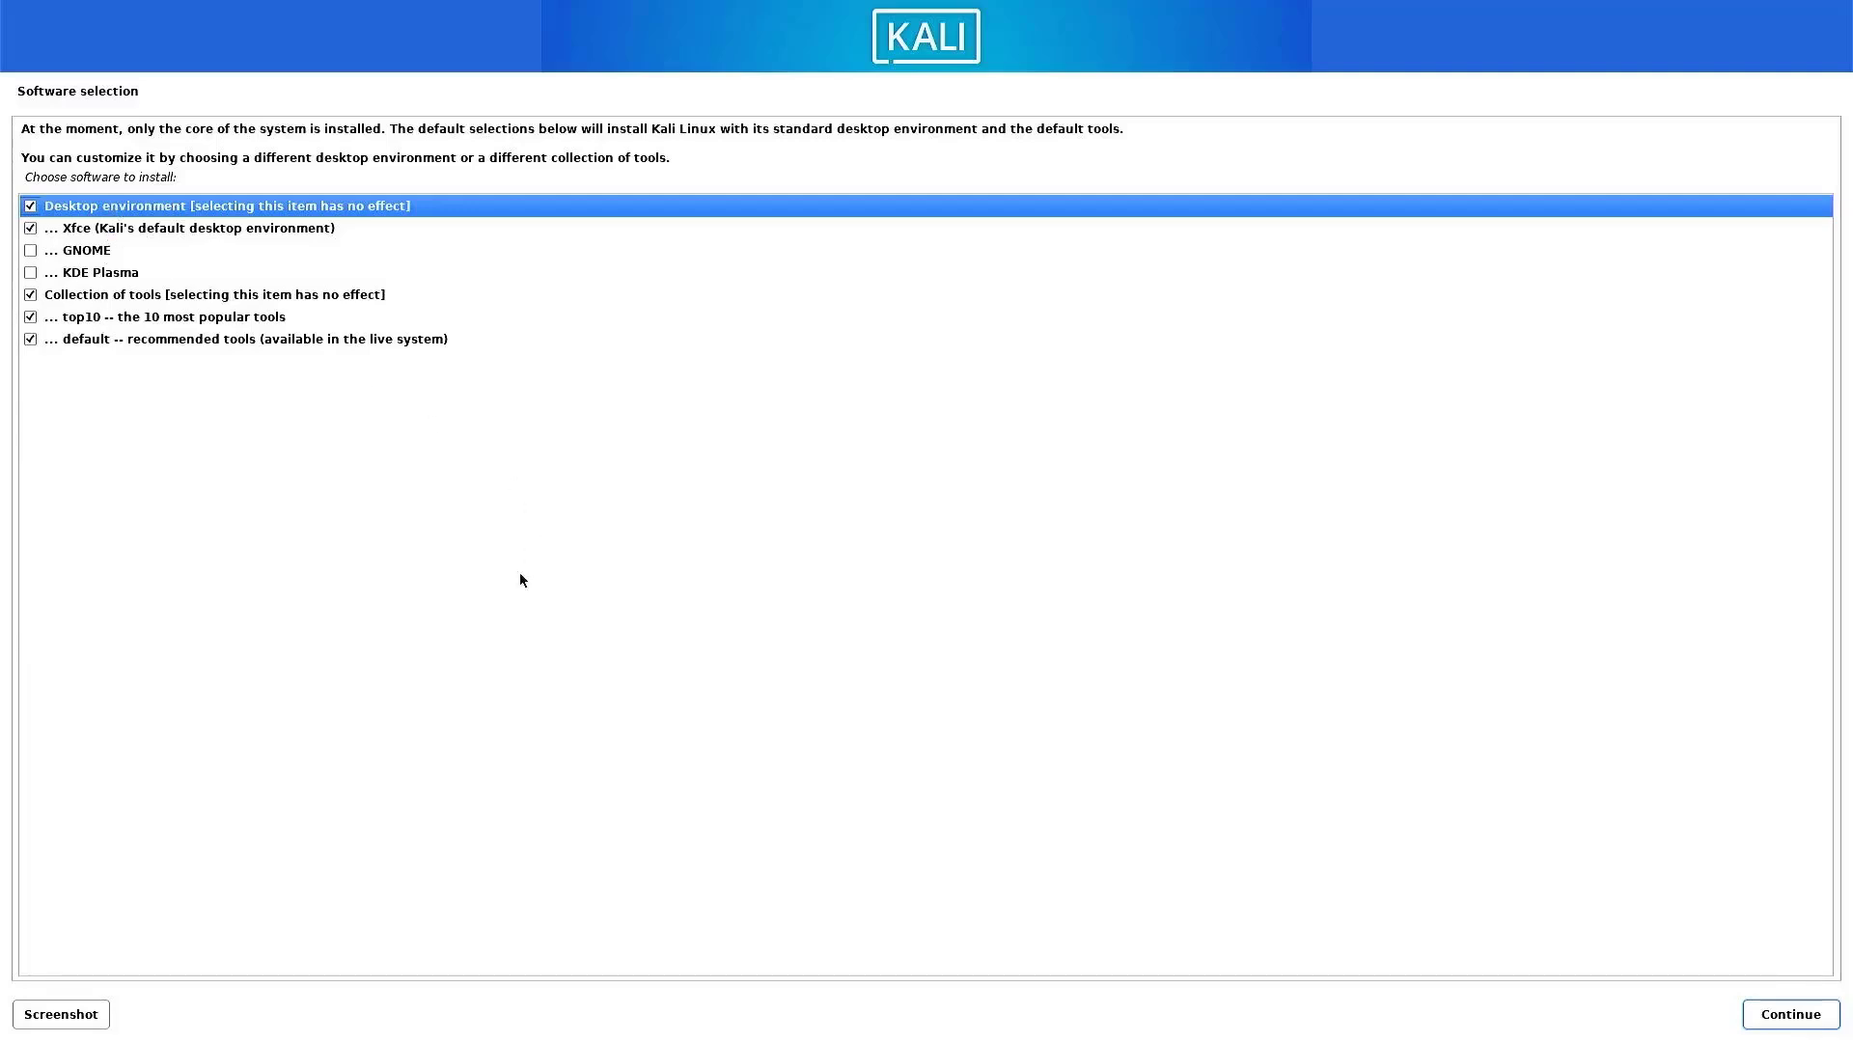
Step: Accept the default Xfce, top10 and default tools selection and install it
{"action": "left_click", "coordinate": [1781, 1018]}
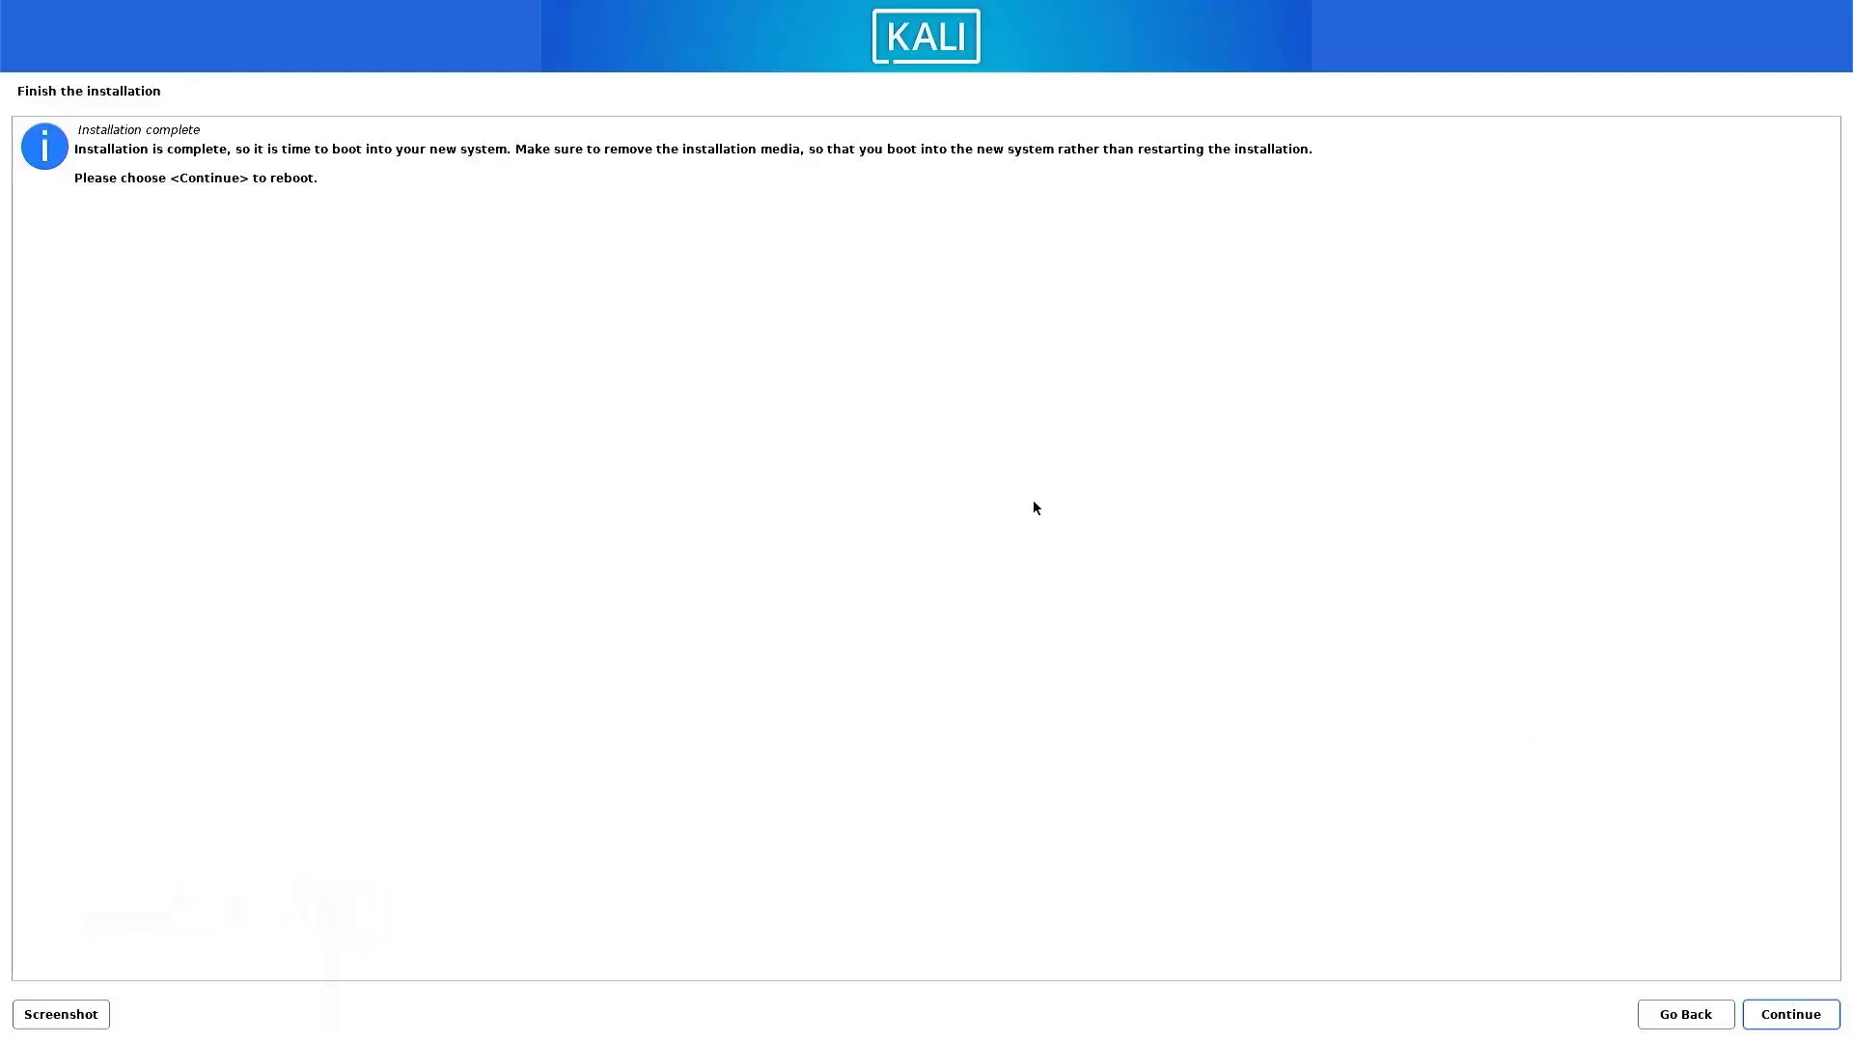
Step: Continue past Installation complete to reboot into the new Kali system
{"action": "left_click", "coordinate": [1820, 1015]}
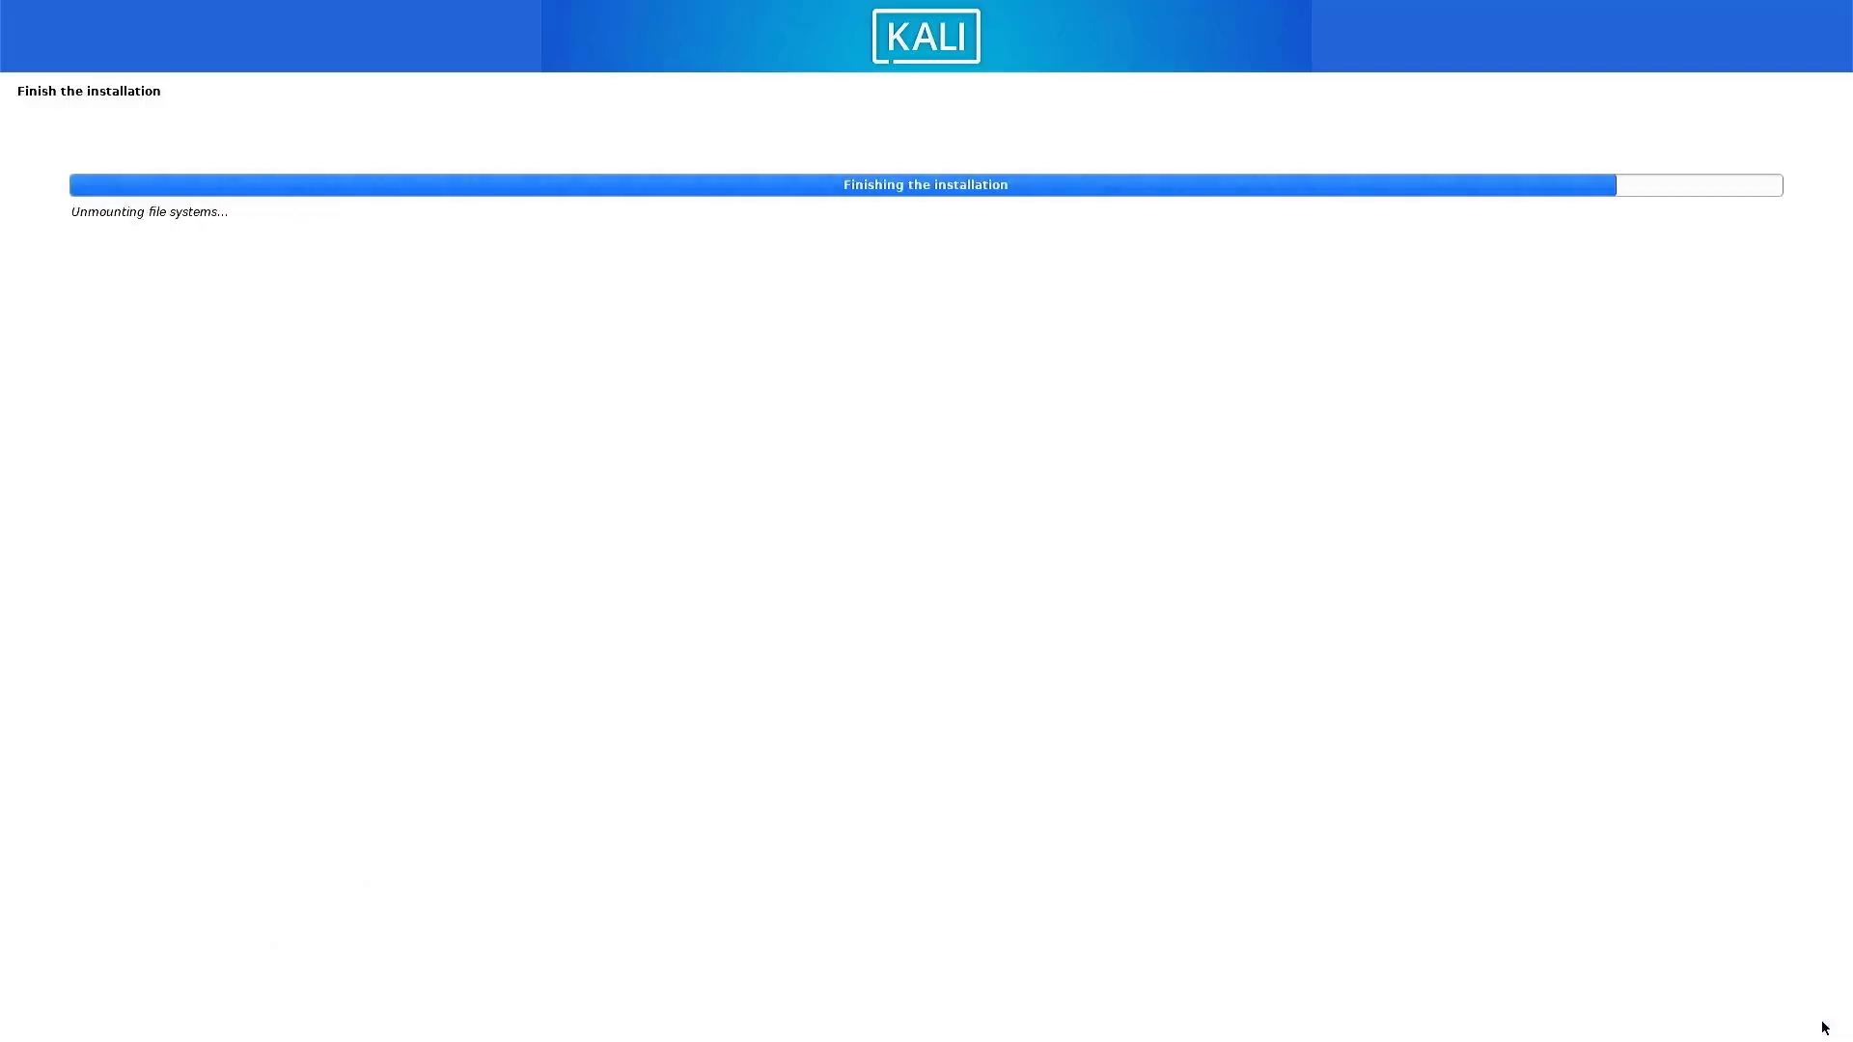